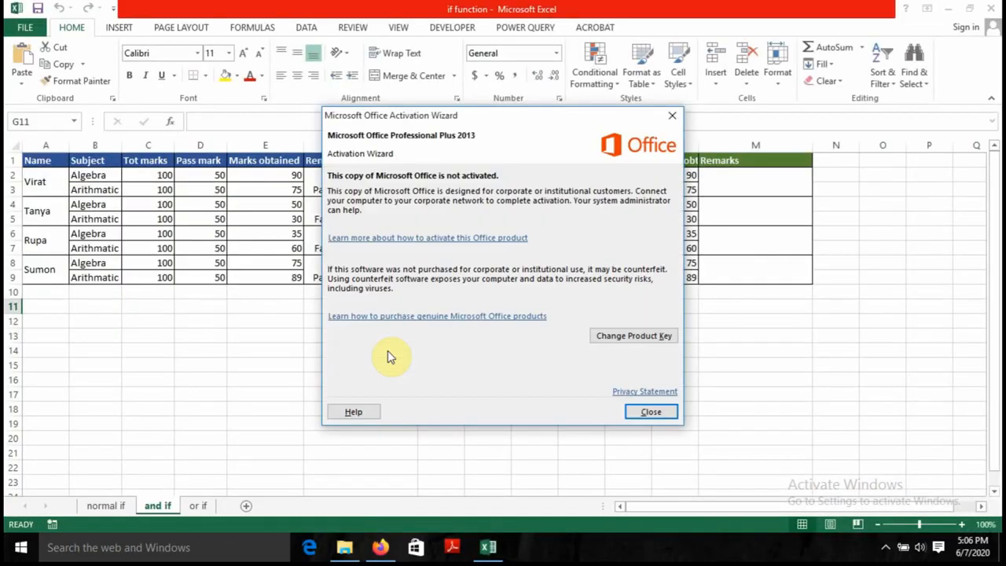
- Dismiss the Office activation wizard and switch to the "normal if" worksheet
left_click(673, 118)
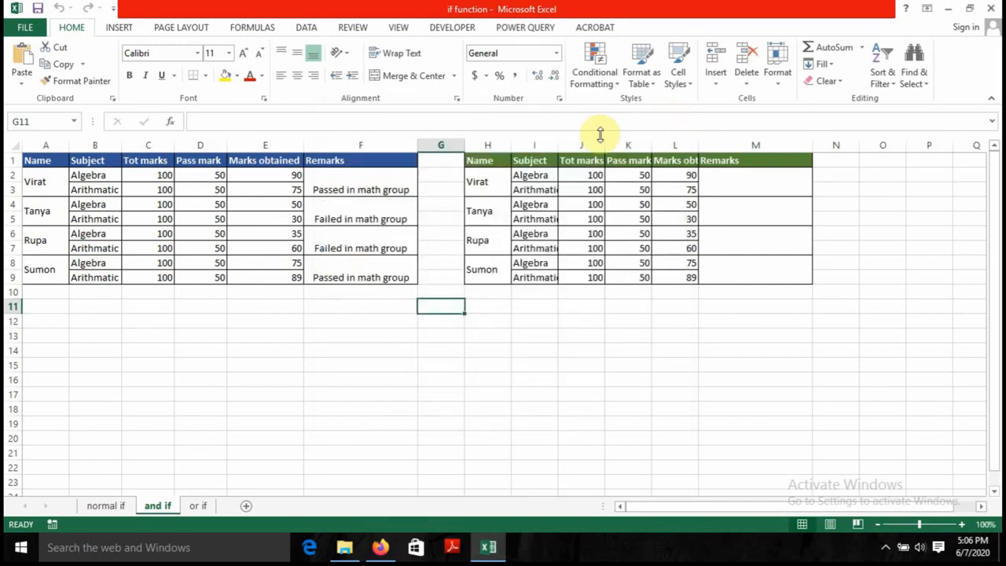
left_click(100, 507)
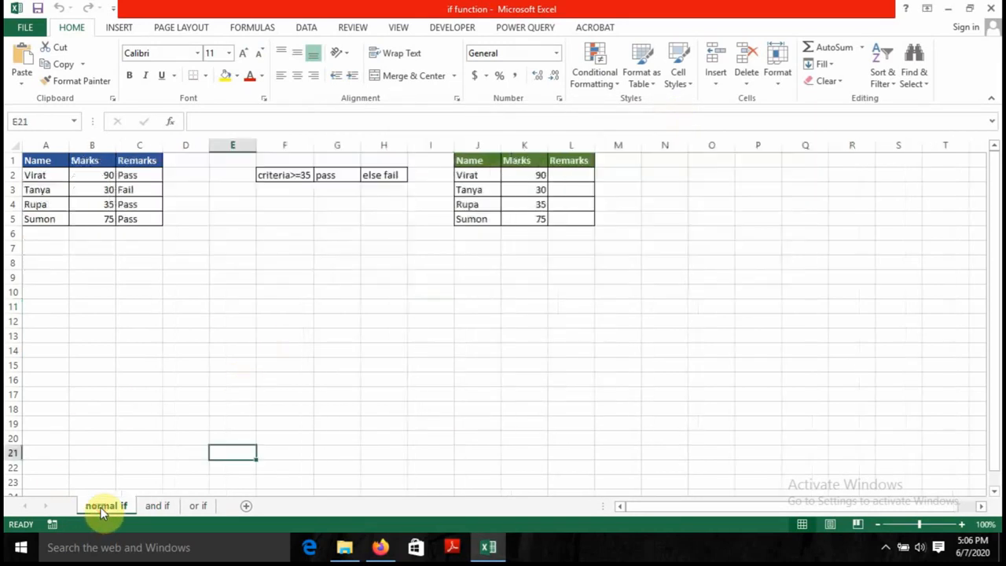
left_click(293, 263)
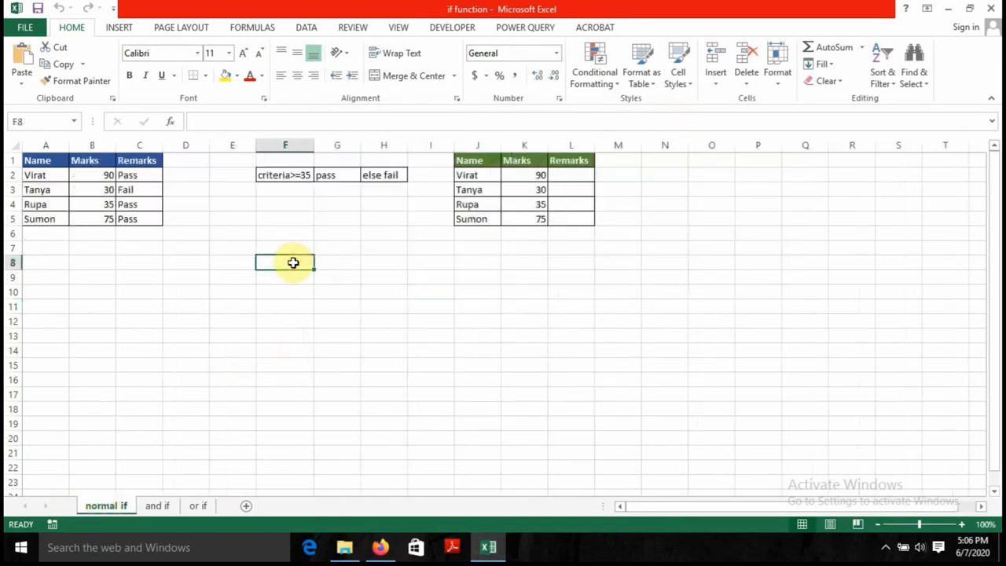
left_click(37, 158)
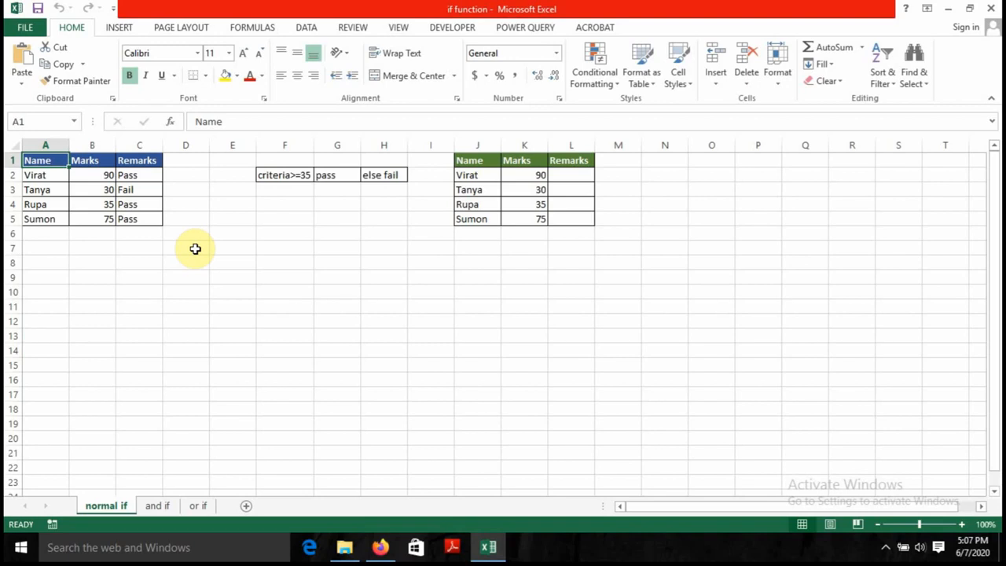
left_click(144, 138)
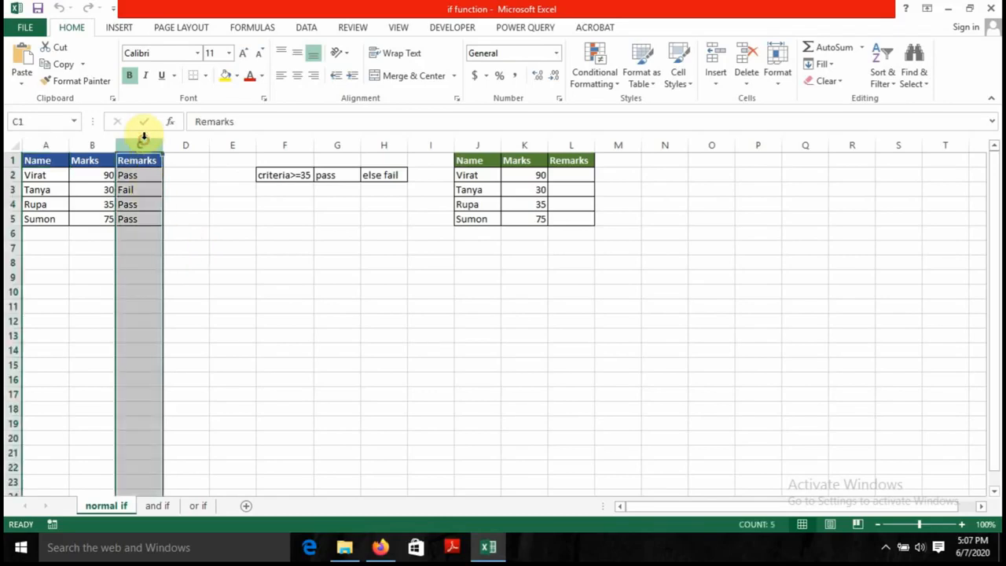
left_click(132, 338)
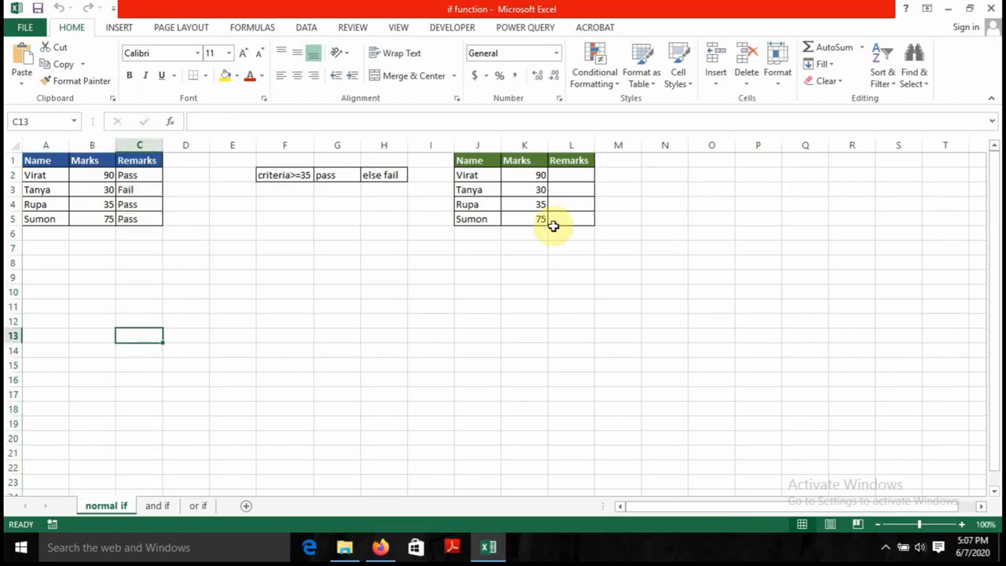
- Enter the formula =IF(K2>=35,"PASS","FAIL") in cell L2 of the green table's Remarks column
left_click(574, 176)
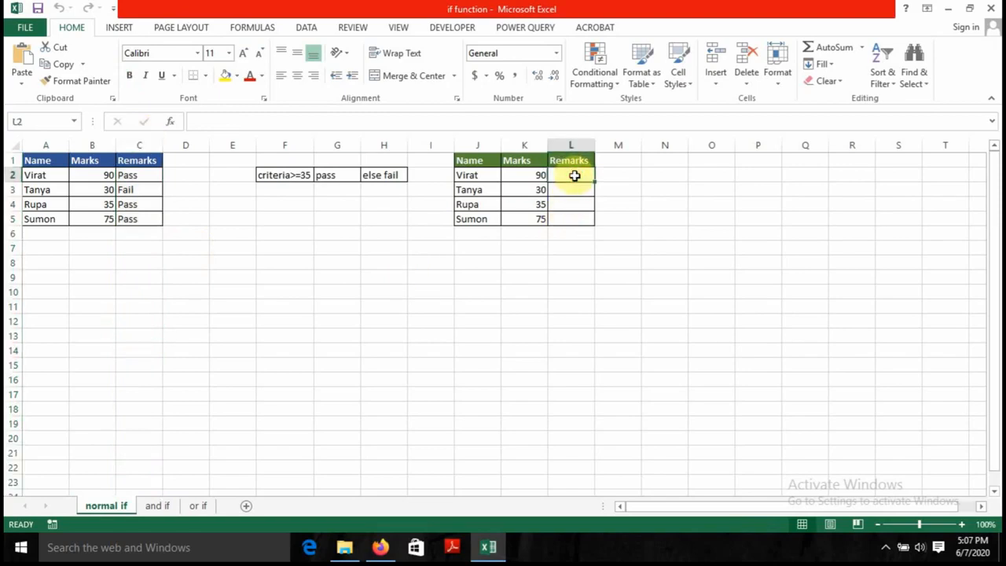
type("=")
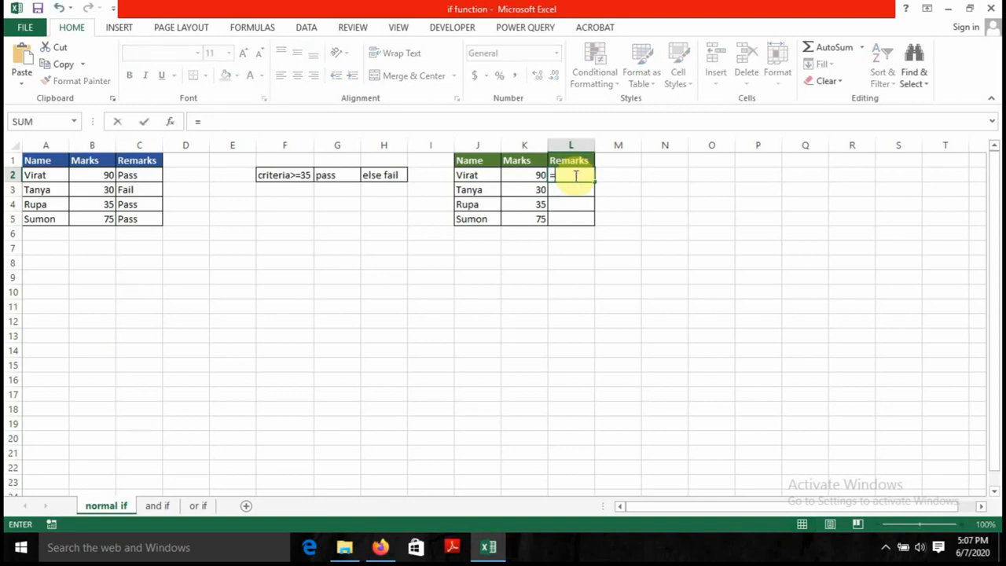
type("if")
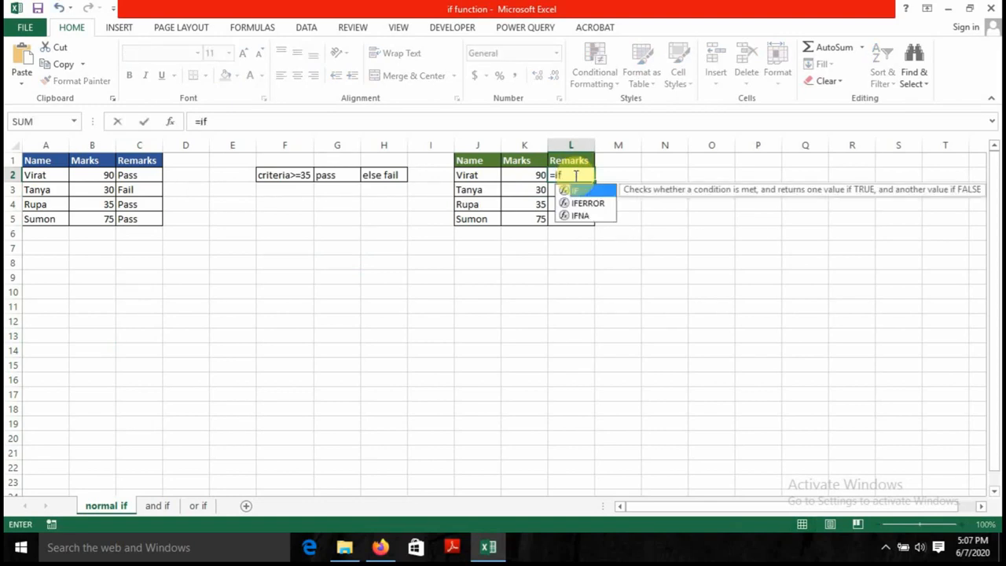
key("Tab")
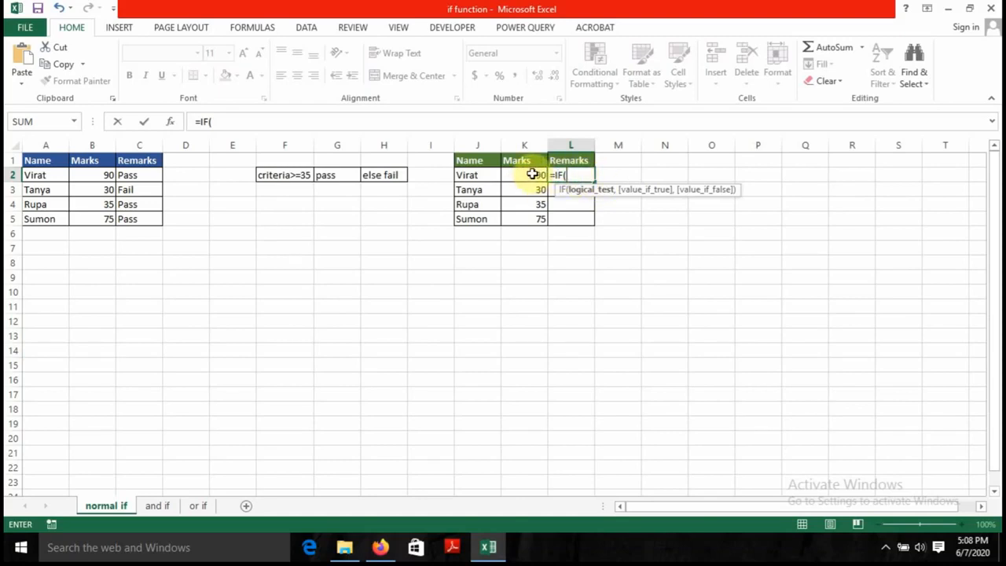
left_click(532, 175)
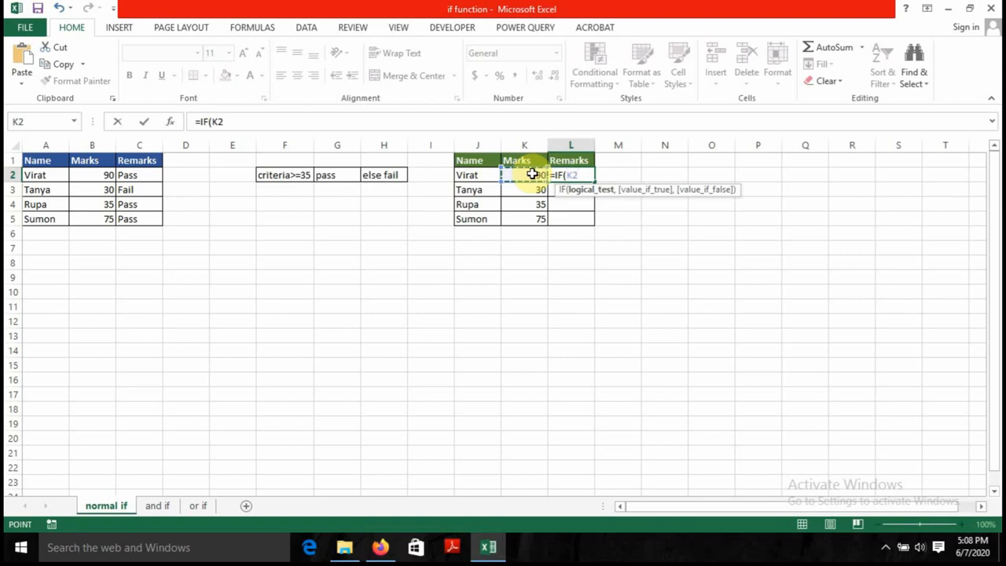
type(">=35,")
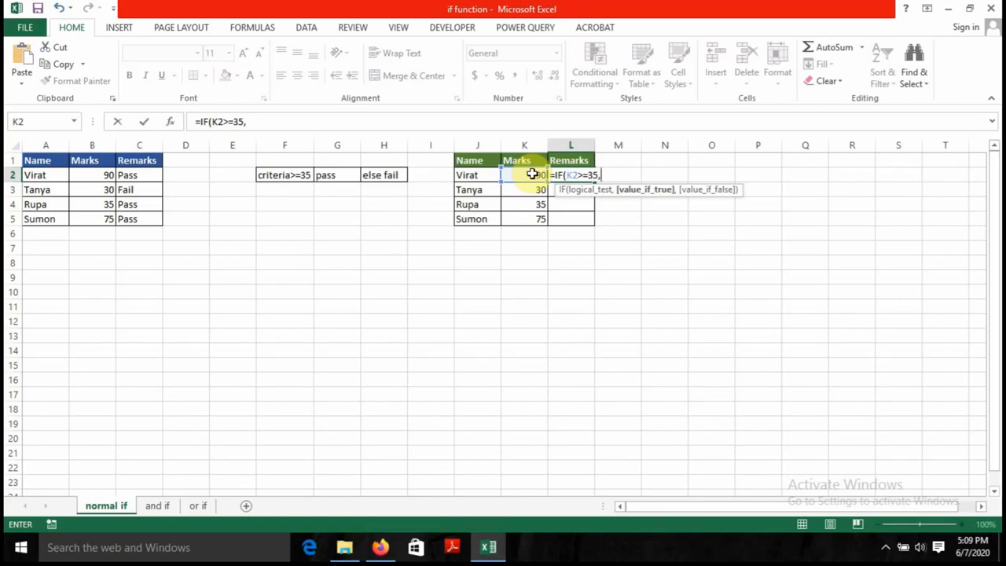
type("\"PASS\",")
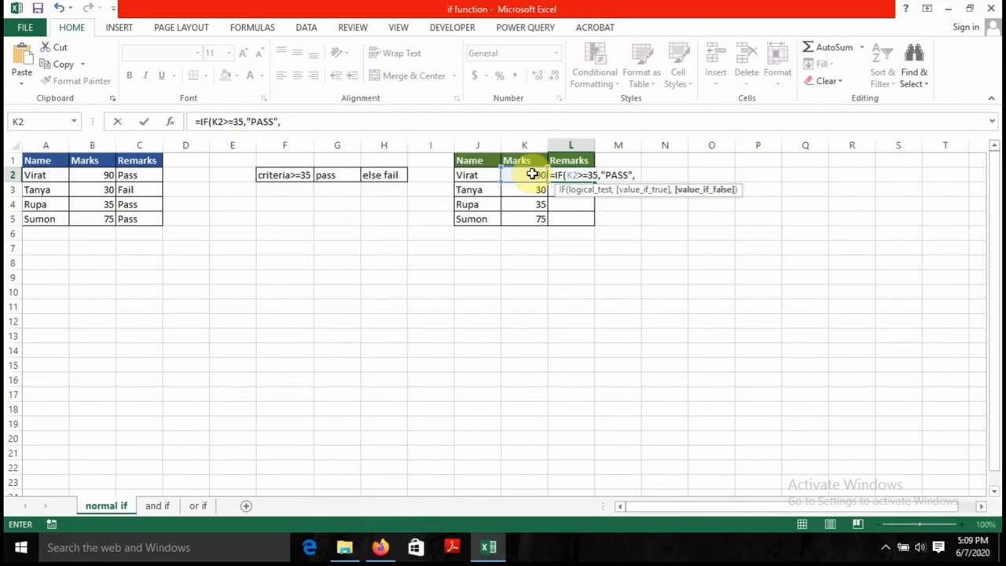
type("\"FAIL\")")
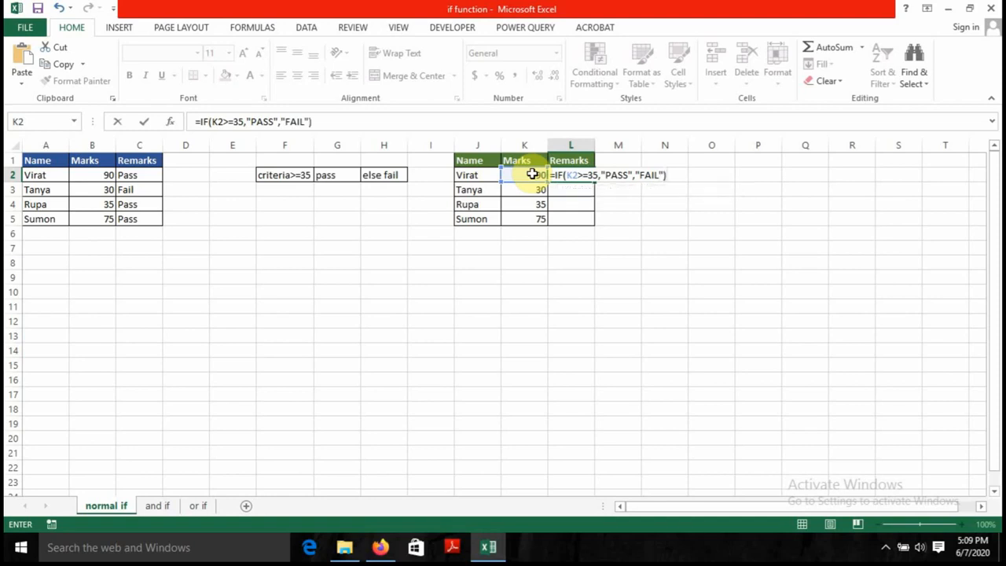
key("Return")
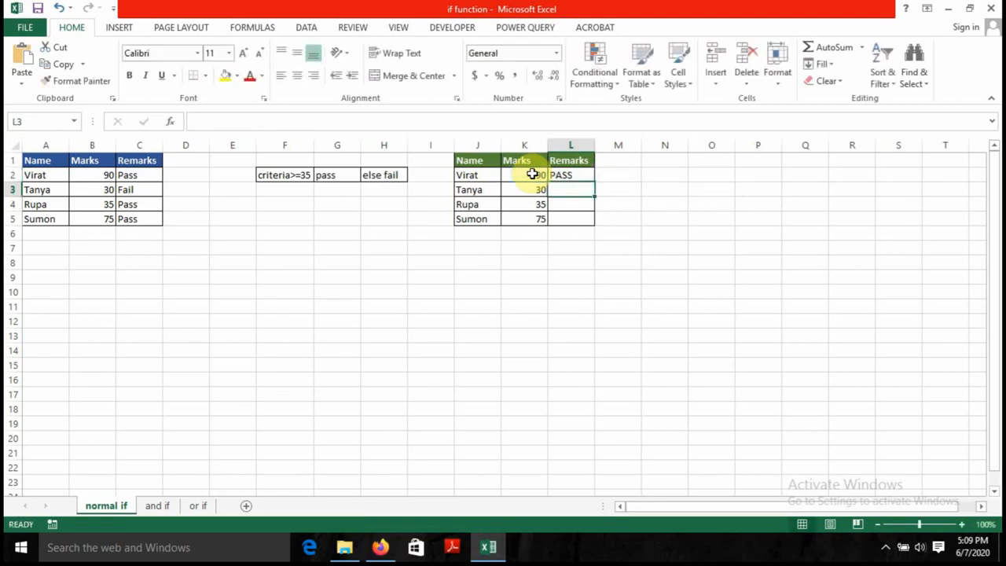
- Copy the IF formula from L2 down through L5 to fill the Remarks column
left_click(569, 176)
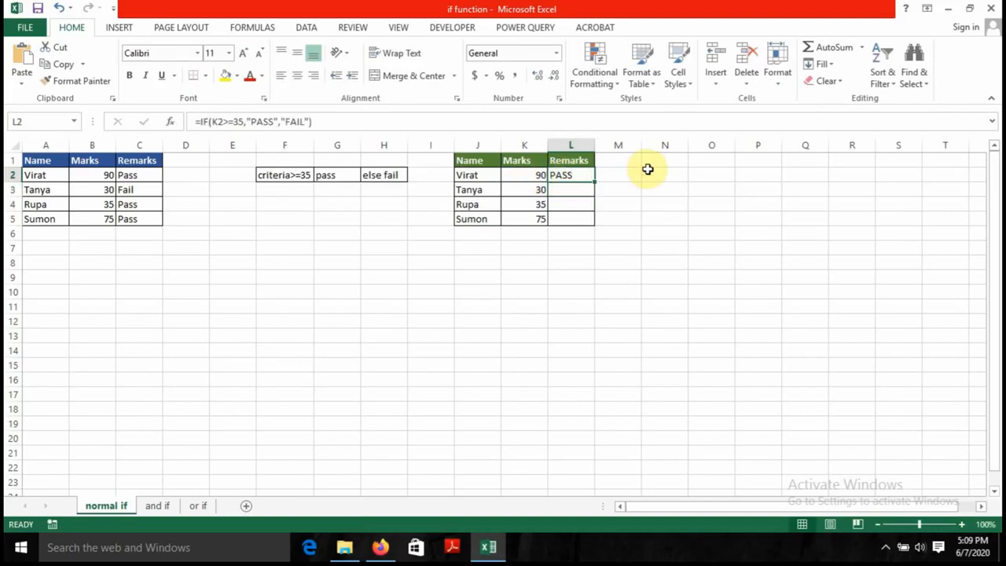
left_click(532, 175)
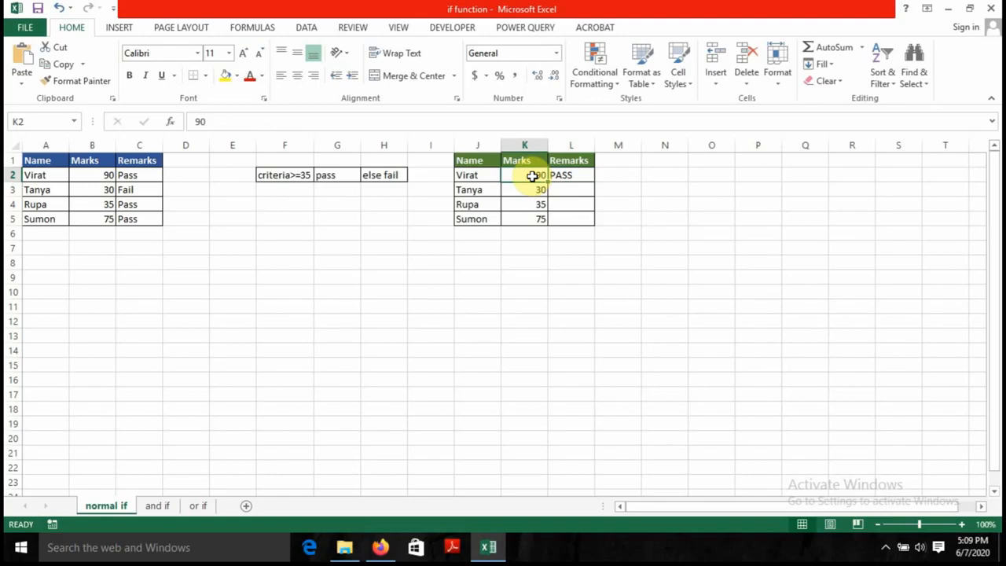
left_click(580, 177)
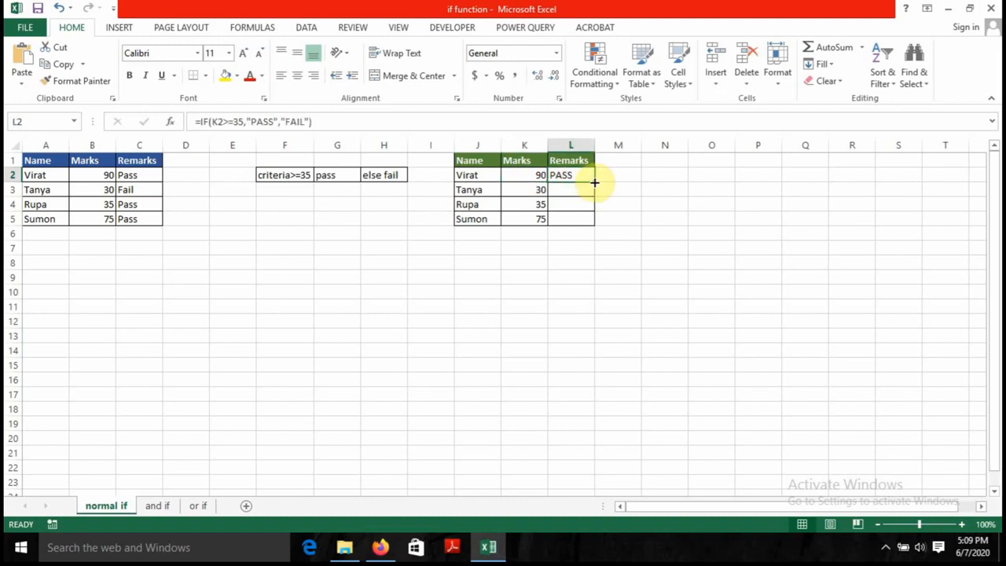
left_click_drag(595, 182, 597, 227)
left_click(610, 211)
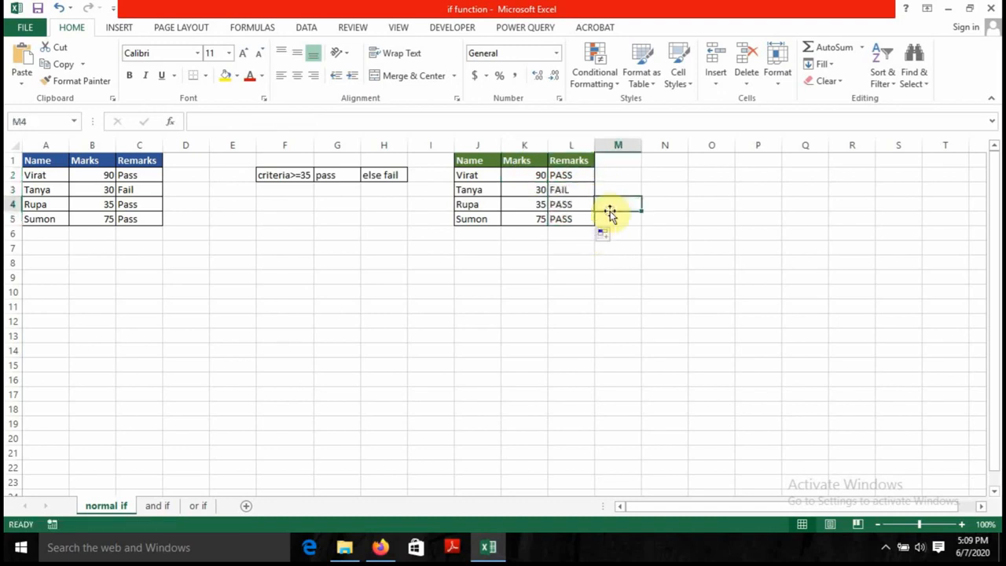
- Test the formula by changing the green table's marks to 25 in K5 and 50 in K4
left_click(538, 190)
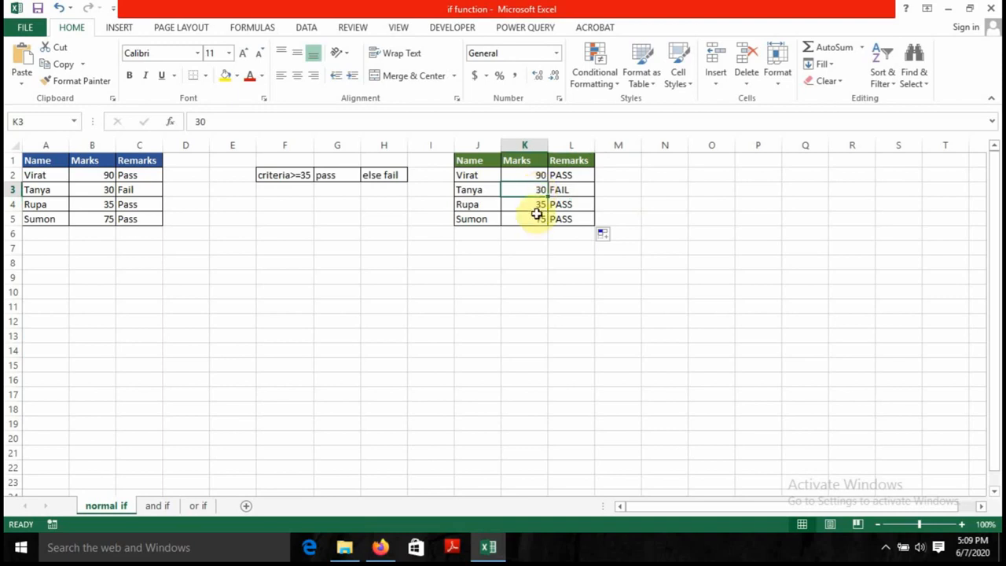
left_click(536, 204)
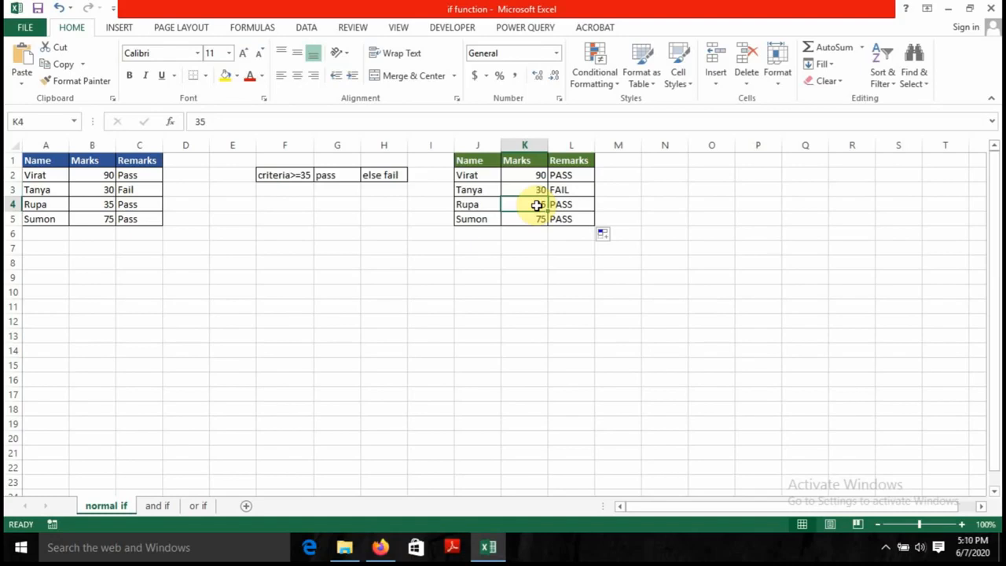
left_click(531, 218)
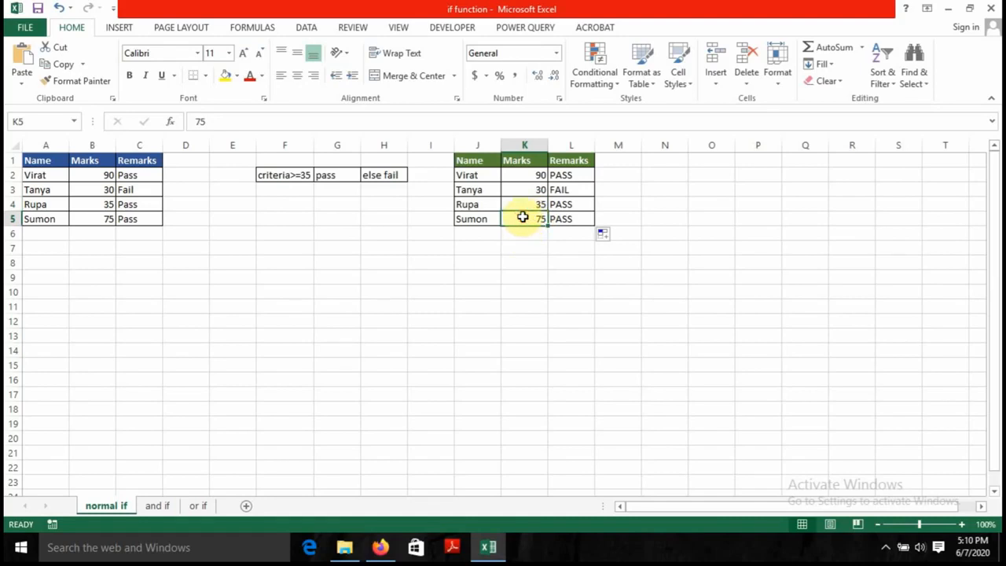
type("25")
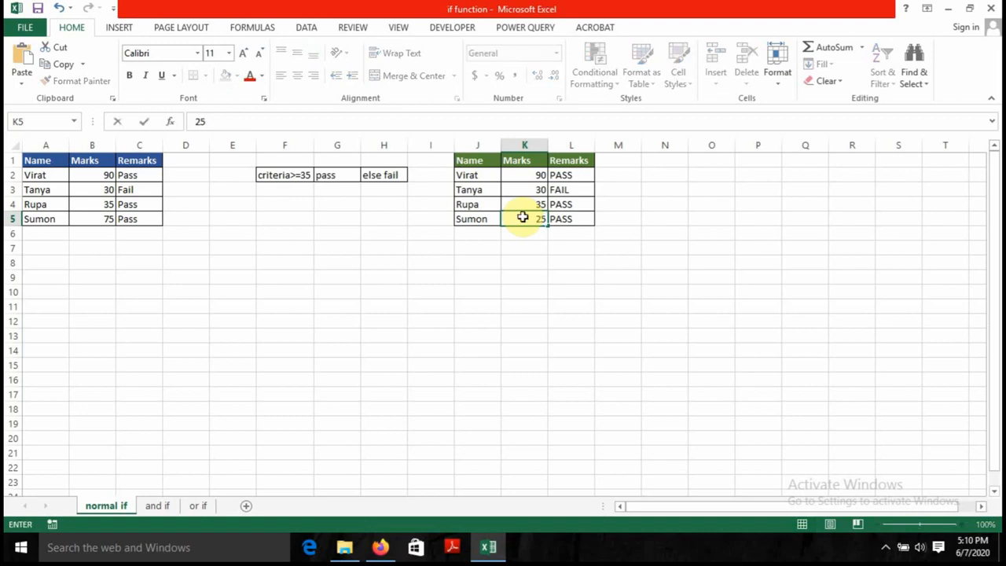
key("Return")
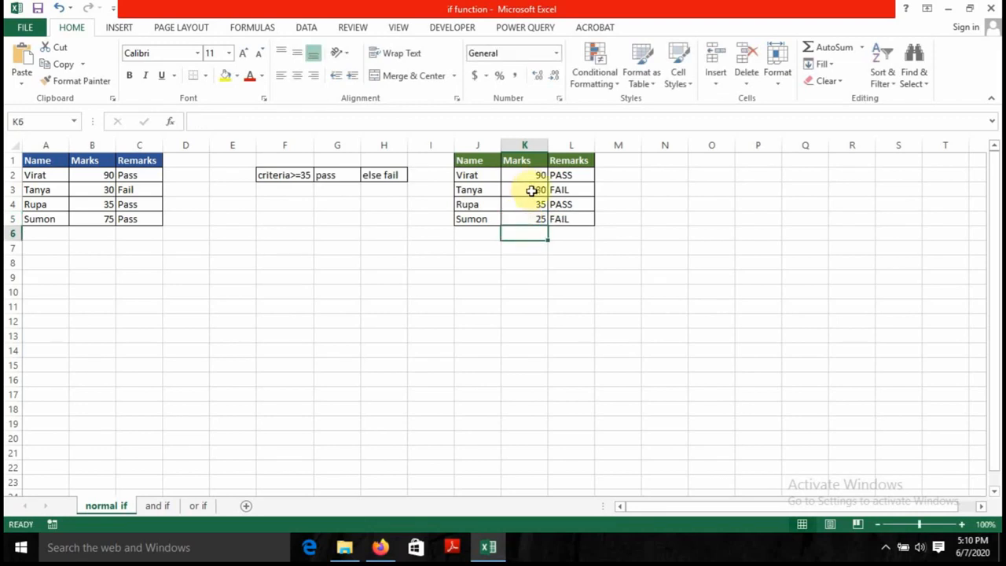
left_click(530, 206)
type("50")
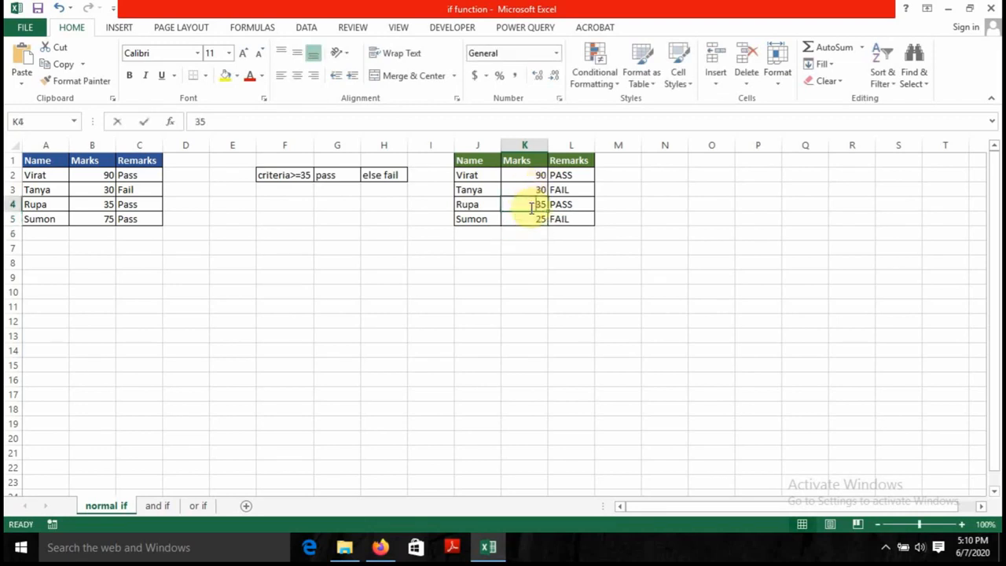
key("Return")
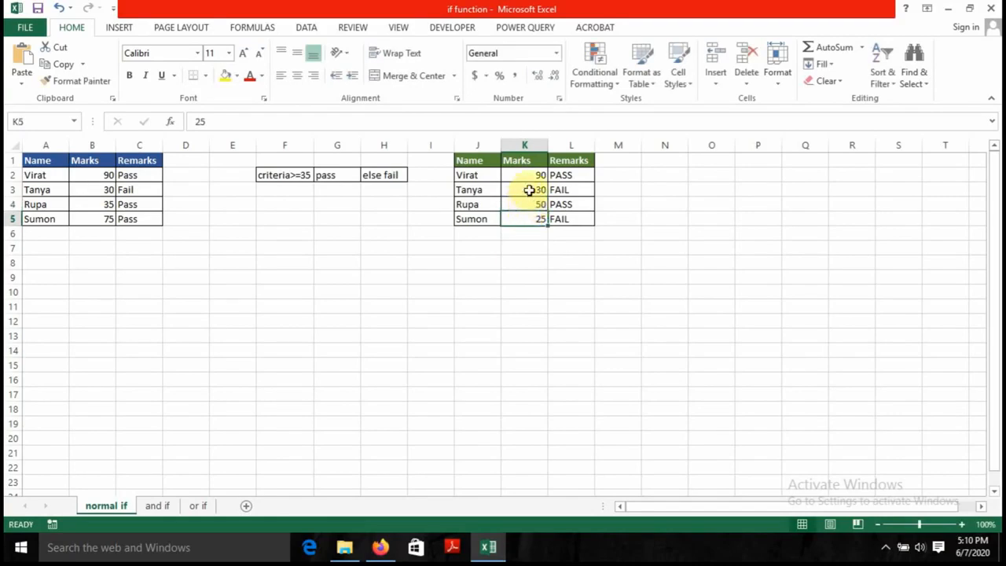
- Change the marks to 69 in K3 and 20 in K2 of the green table
left_click(531, 189)
type("1")
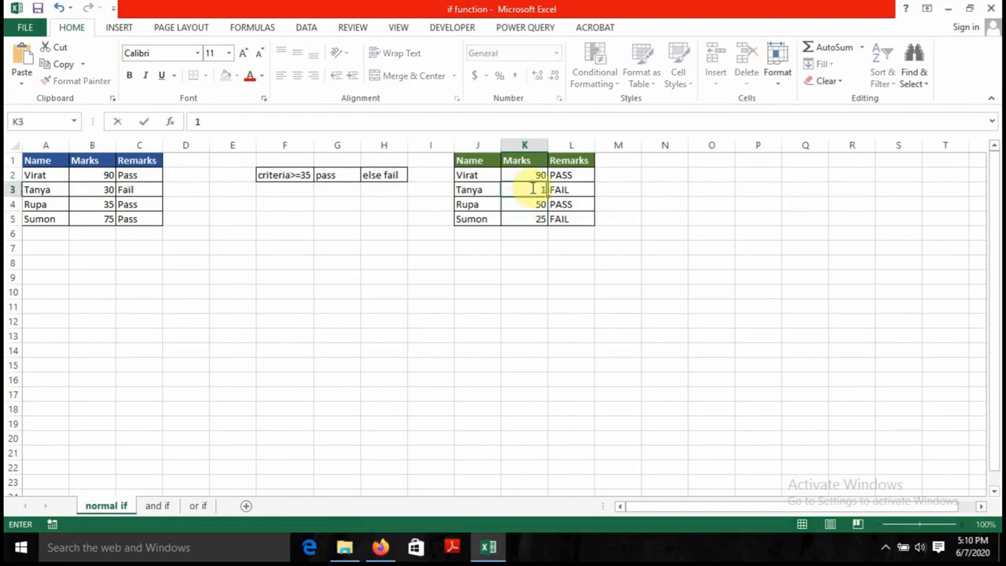
key("BackSpace")
type("69")
key("Return")
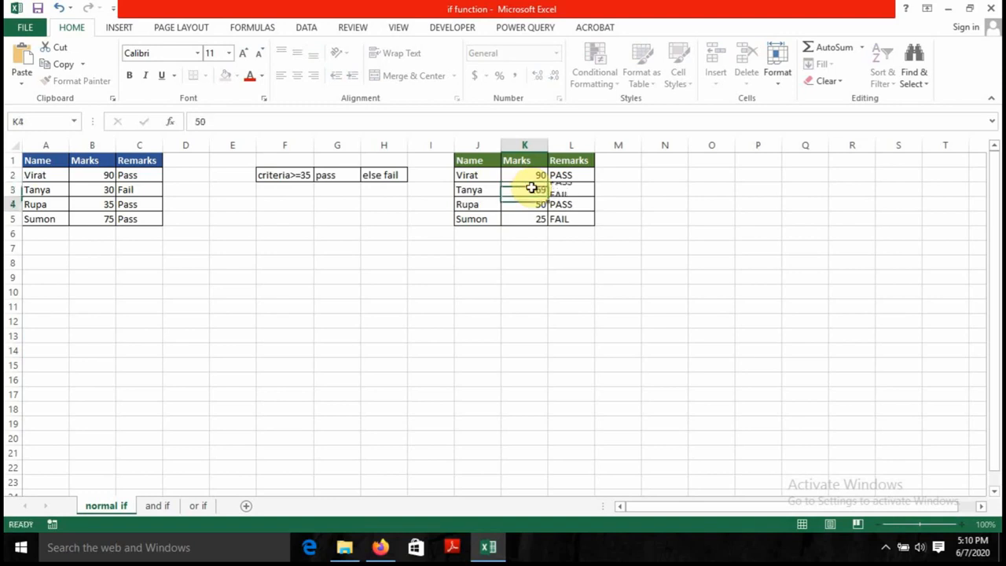
key("Up")
key("Up")
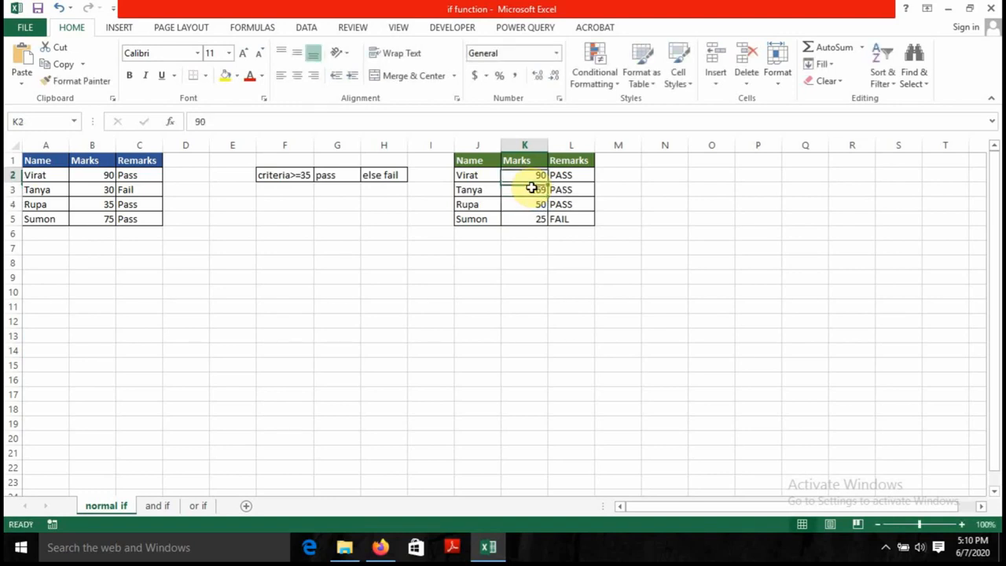
type("20")
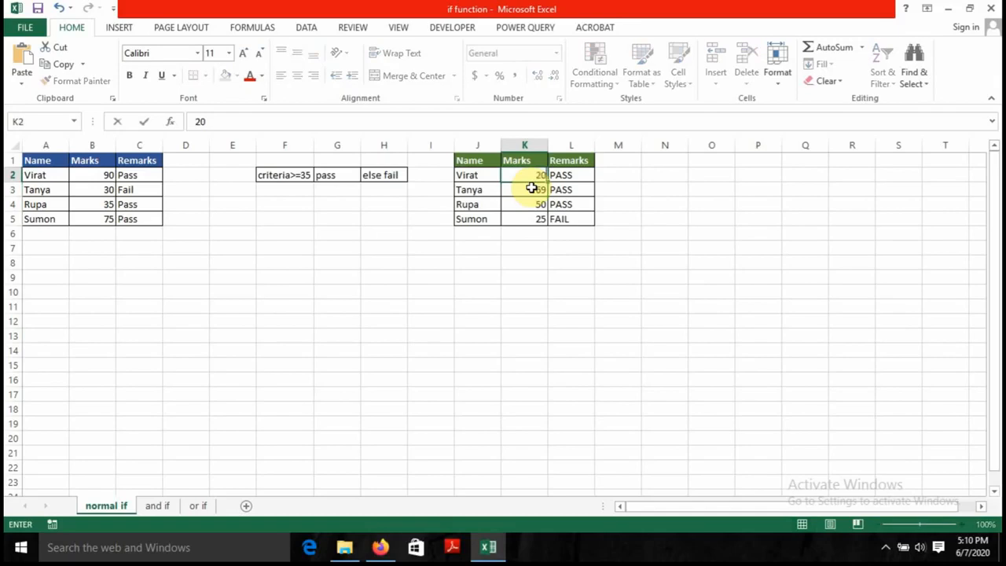
key("Return")
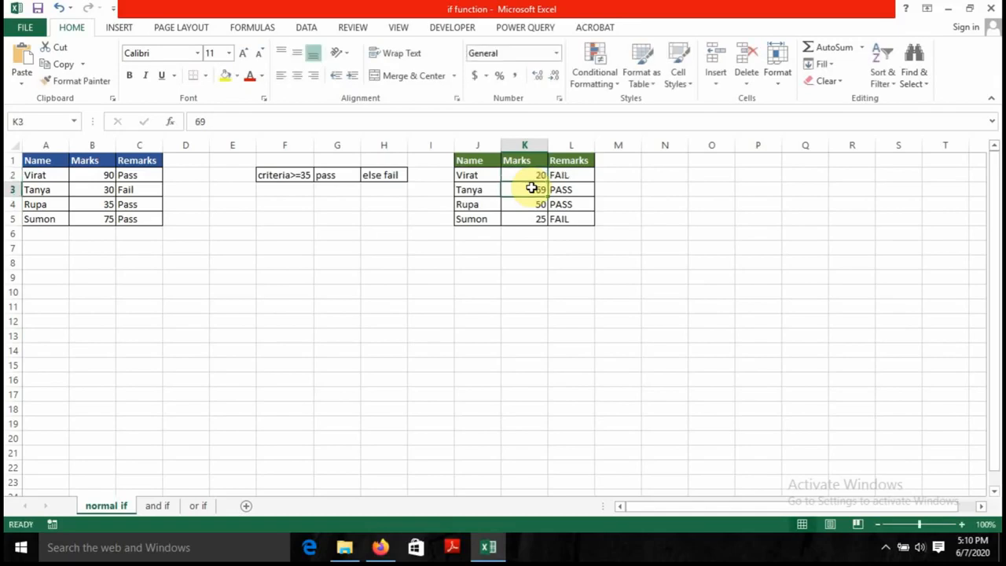
left_click(539, 291)
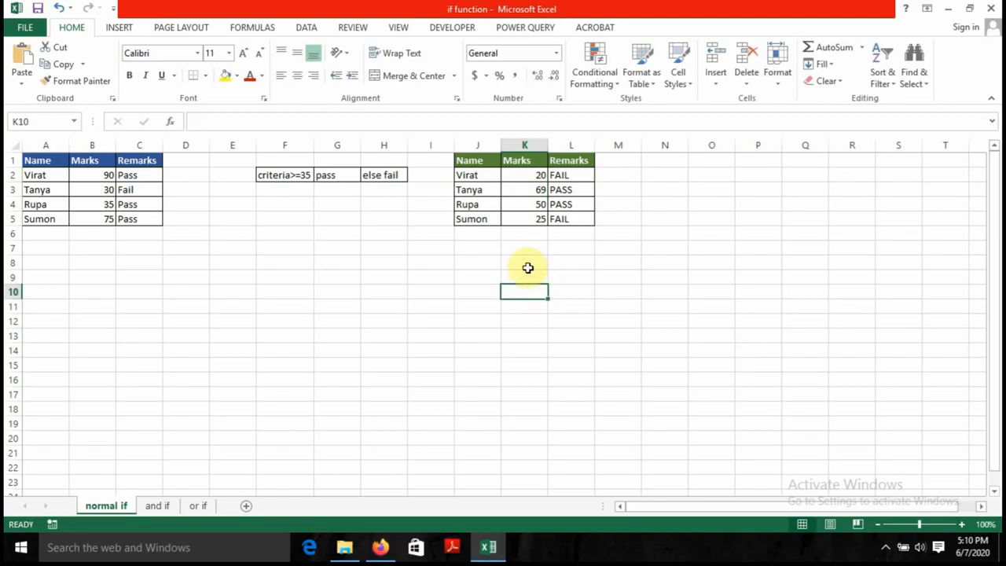
left_click(527, 261)
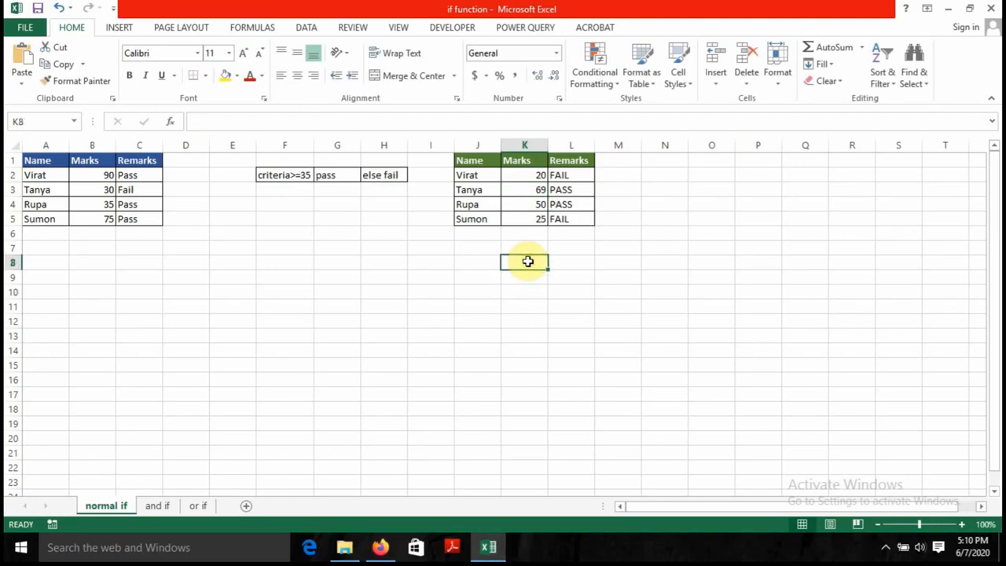
type("=if")
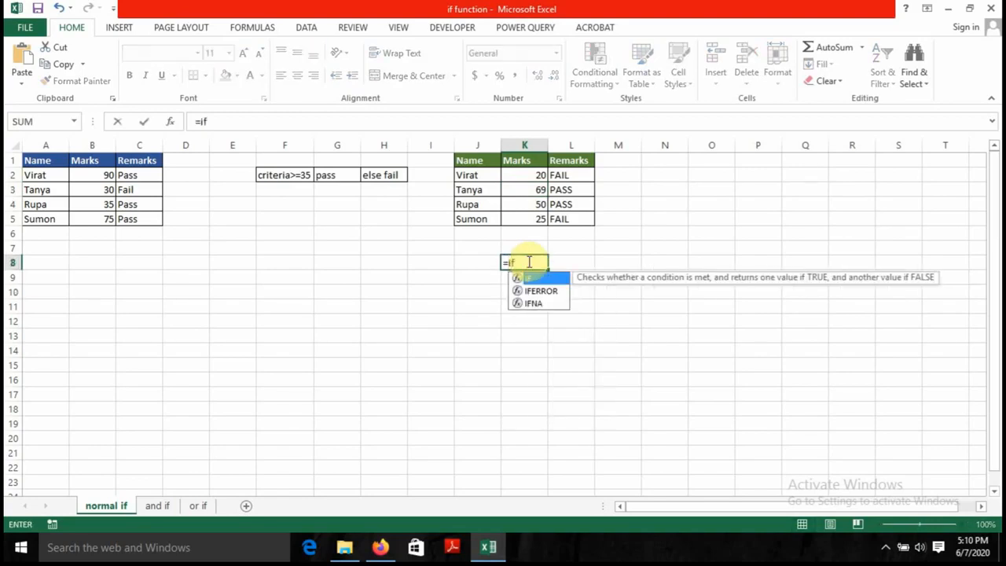
key("Tab")
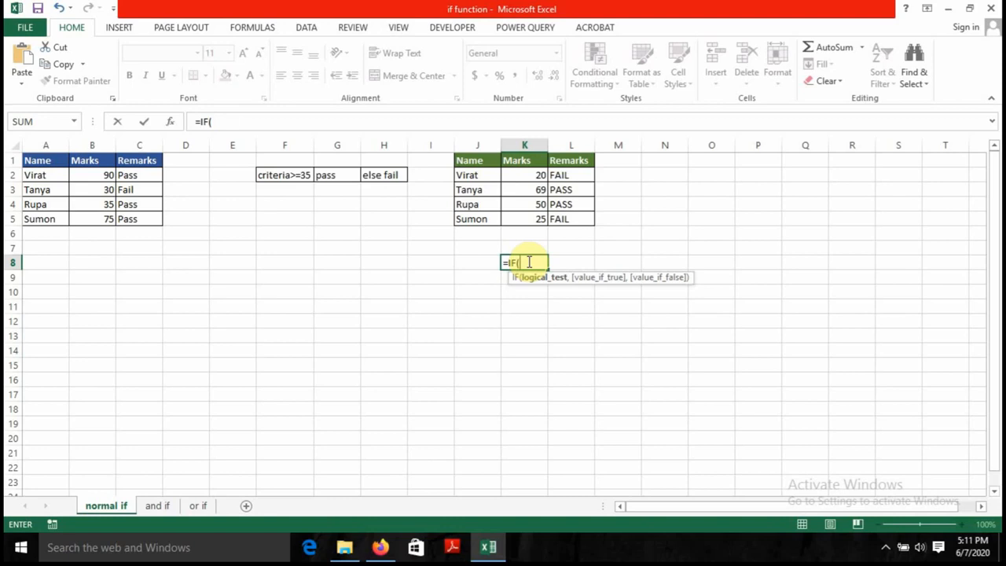
key("Escape")
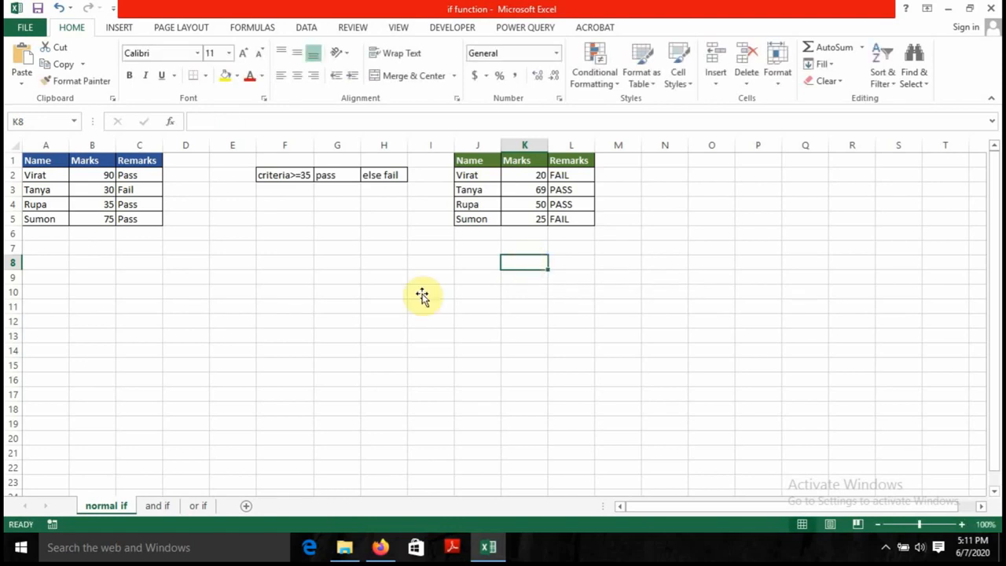
- Open the "and if" sheet and select merged cell M2 in the green table's Remarks column
left_click(156, 507)
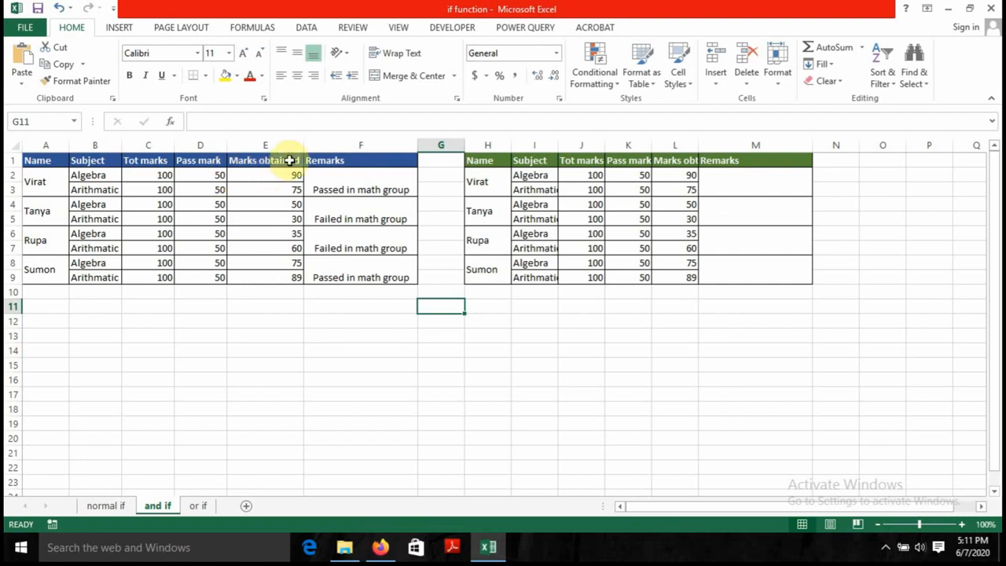
left_click(336, 188)
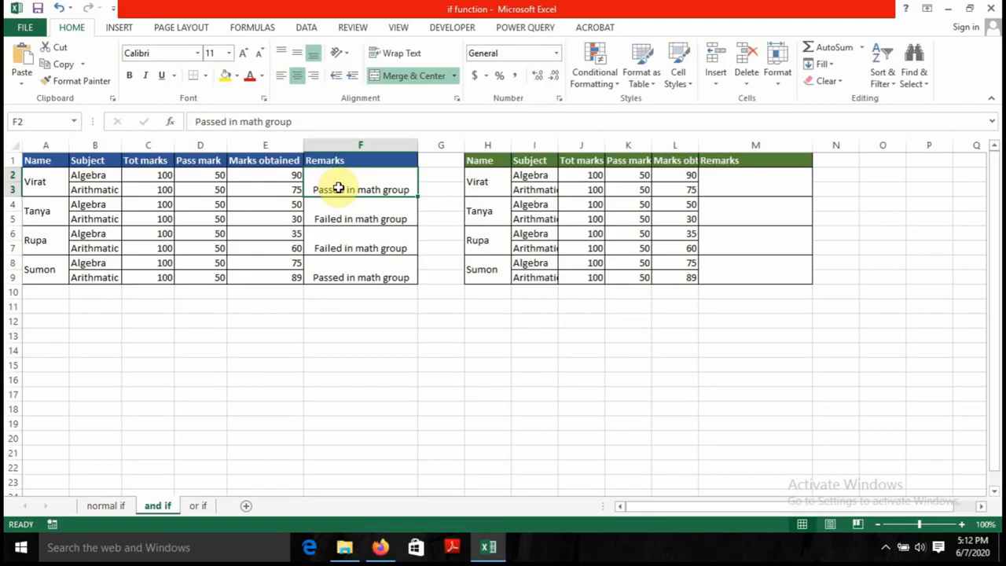
left_click(724, 189)
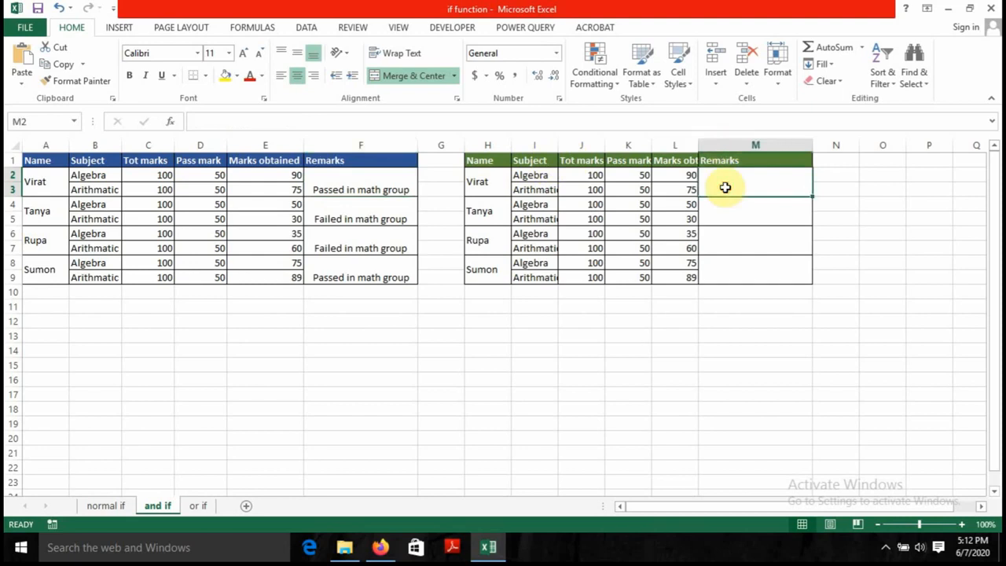
type("=")
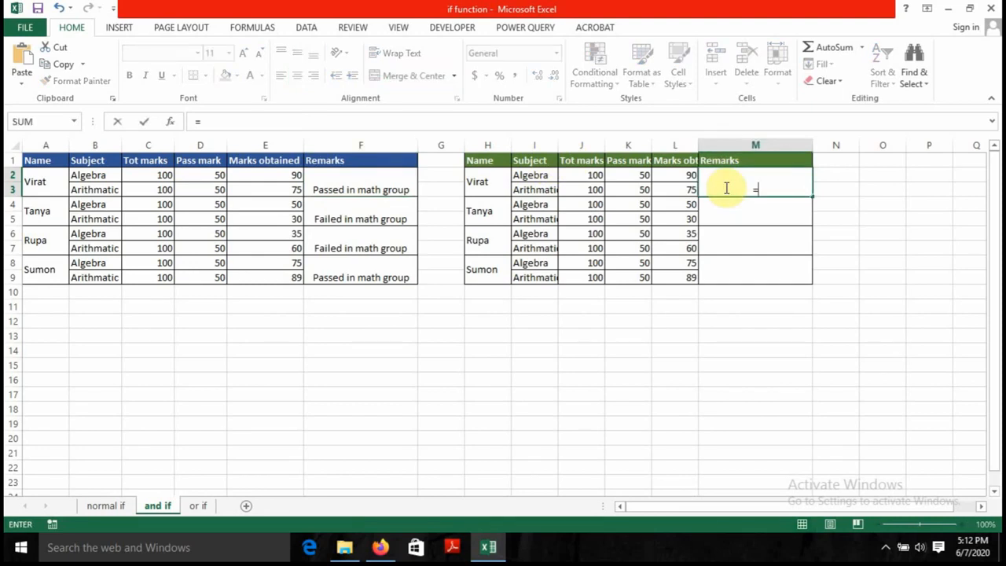
type("if")
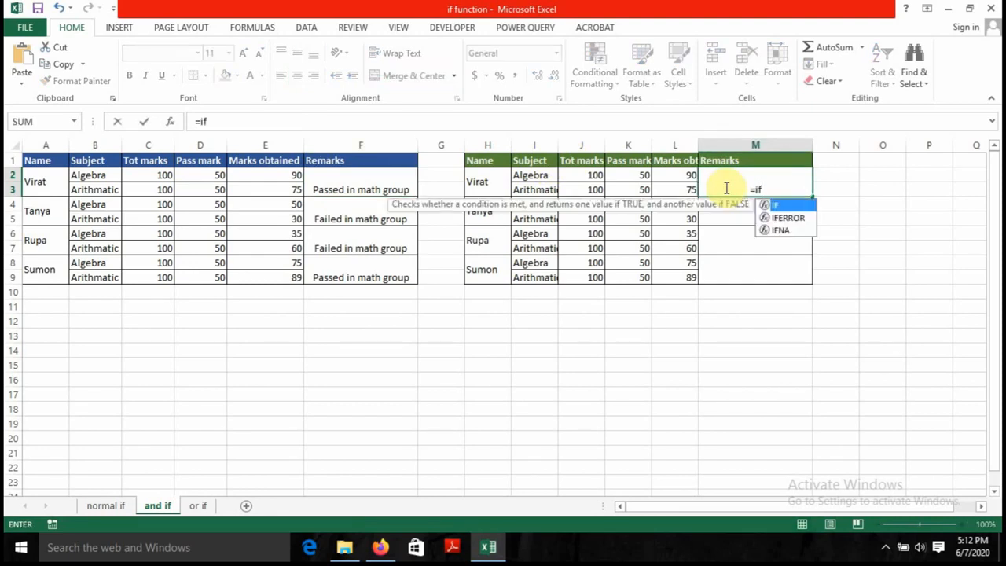
type("(")
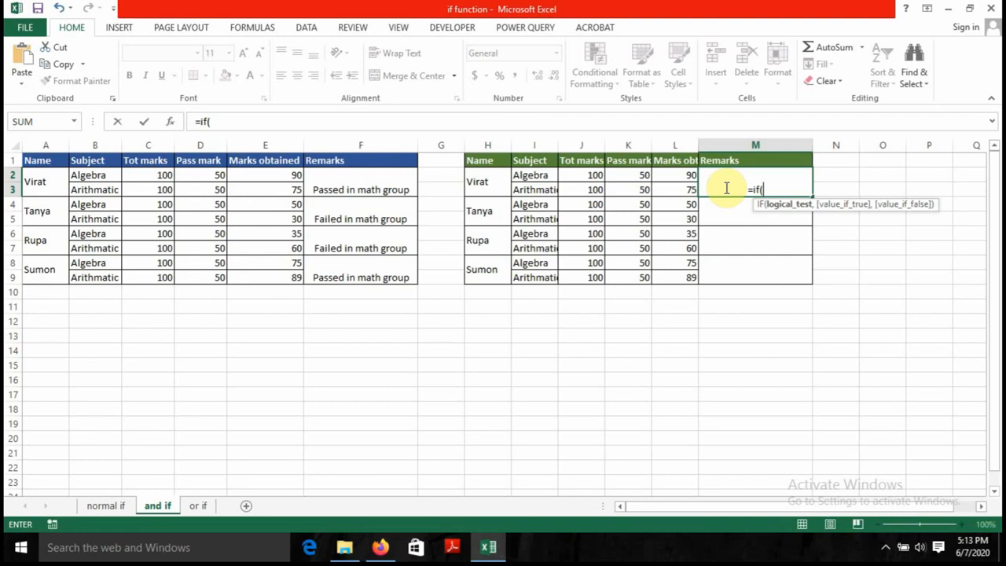
type("and")
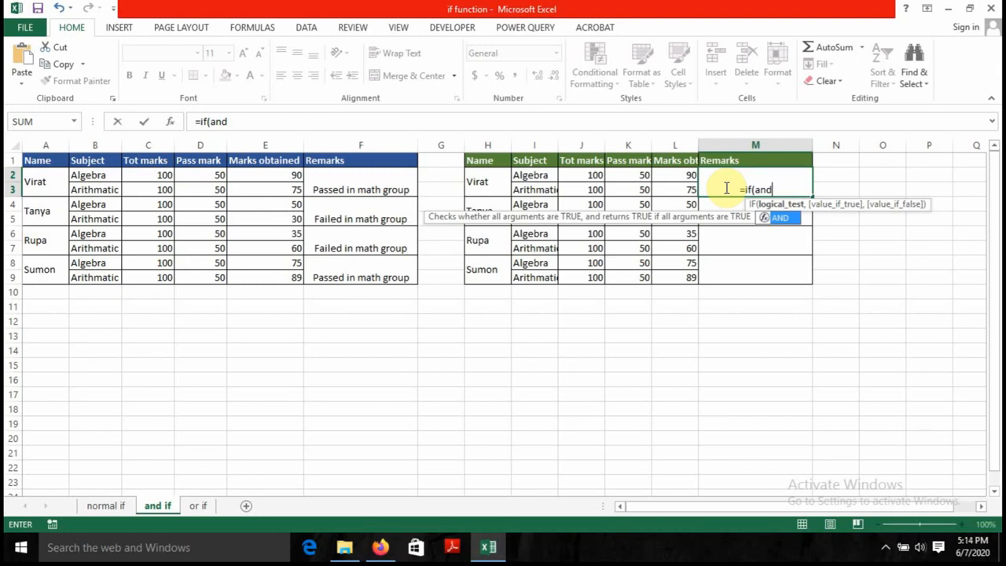
type("(")
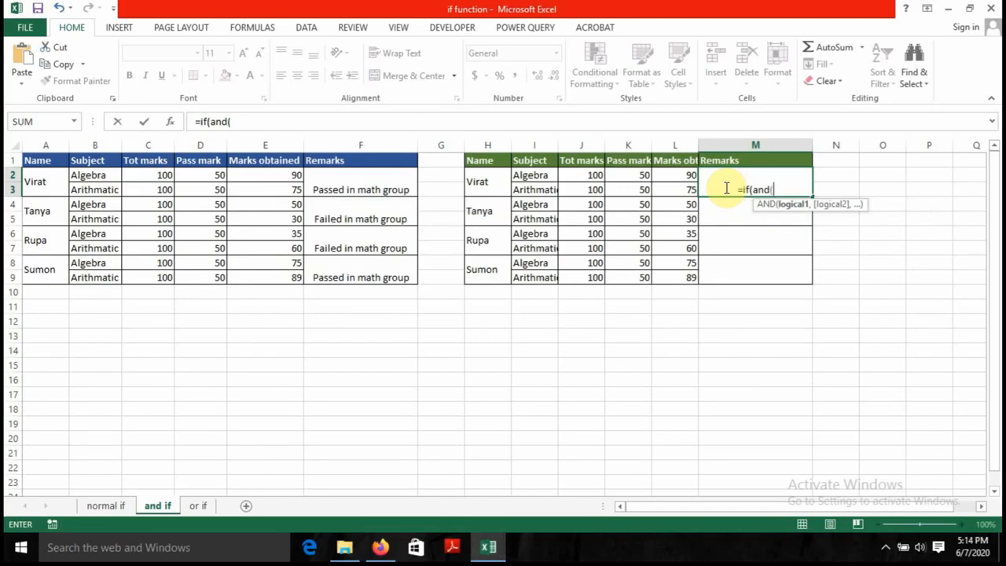
left_click(726, 188)
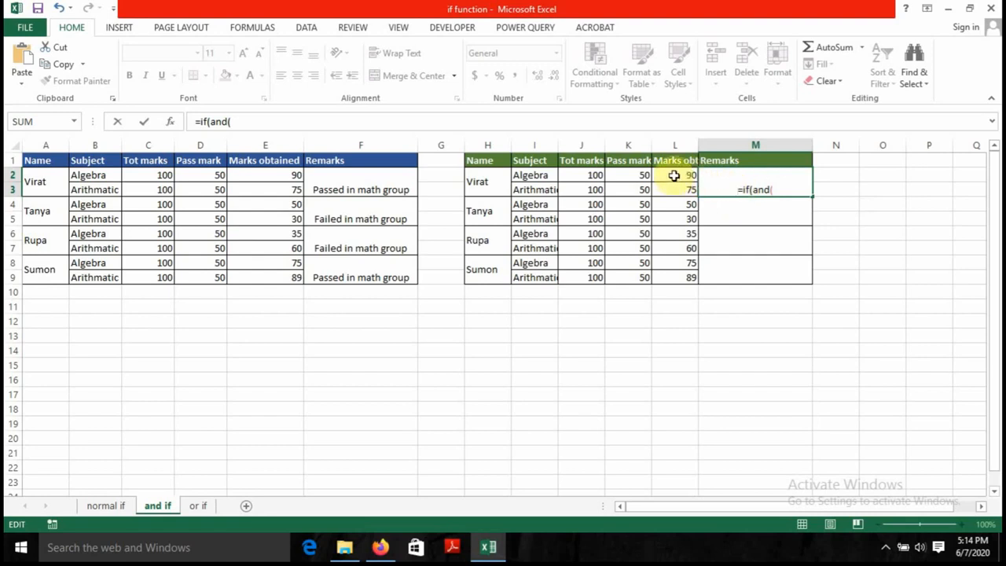
left_click(673, 175)
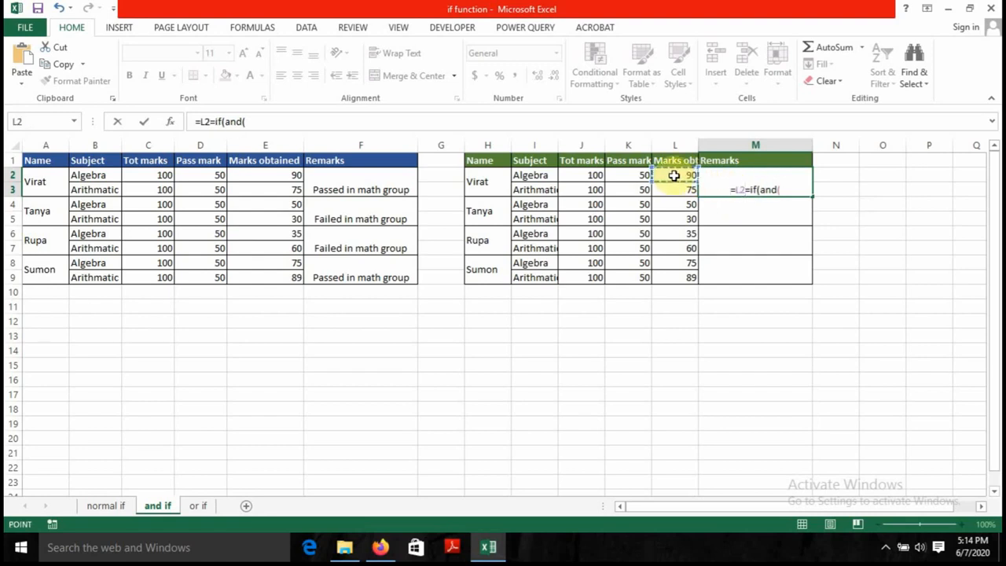
key("Escape")
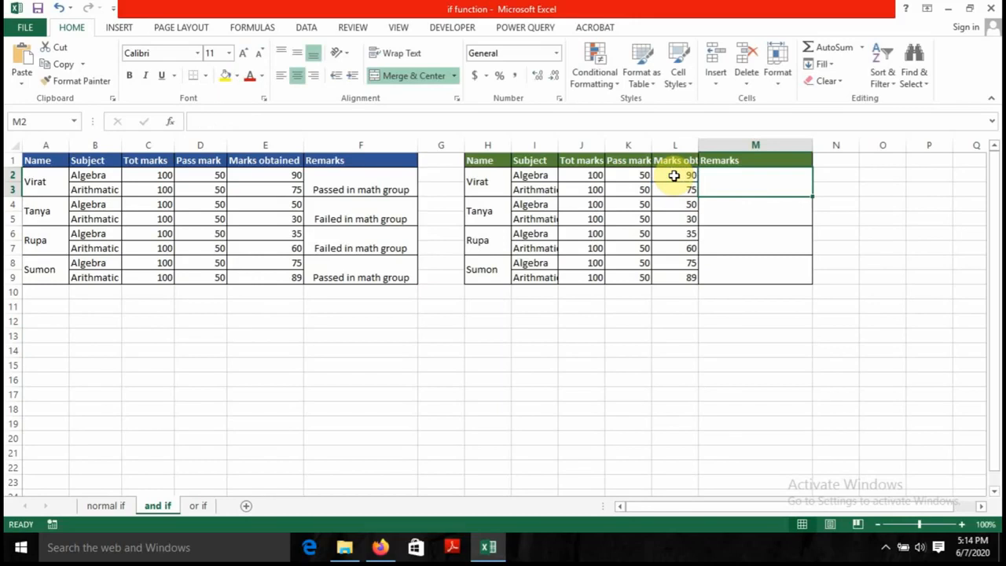
- Start an IF formula in M2 with a nested AND whose first condition is L2>=50
type("=")
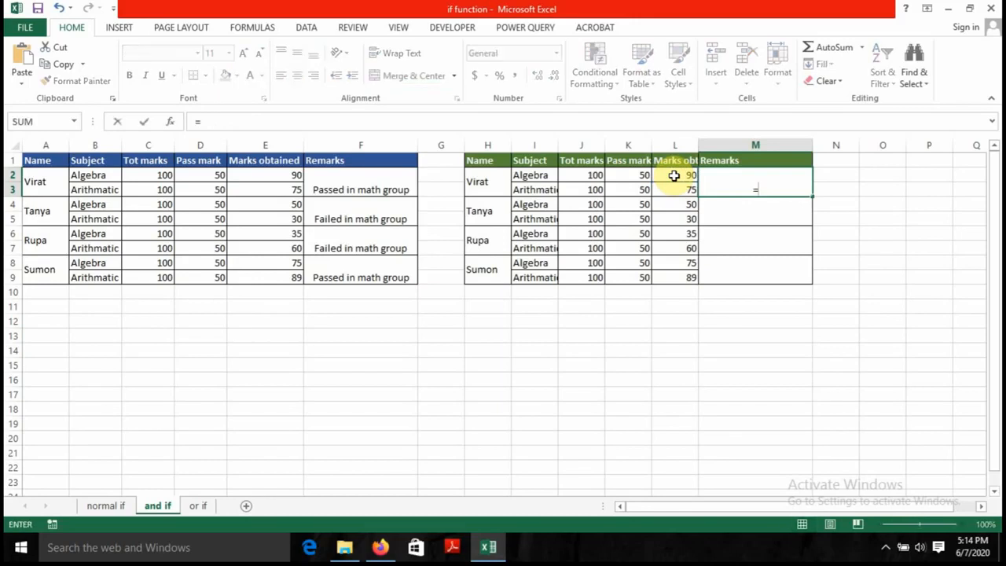
type("if")
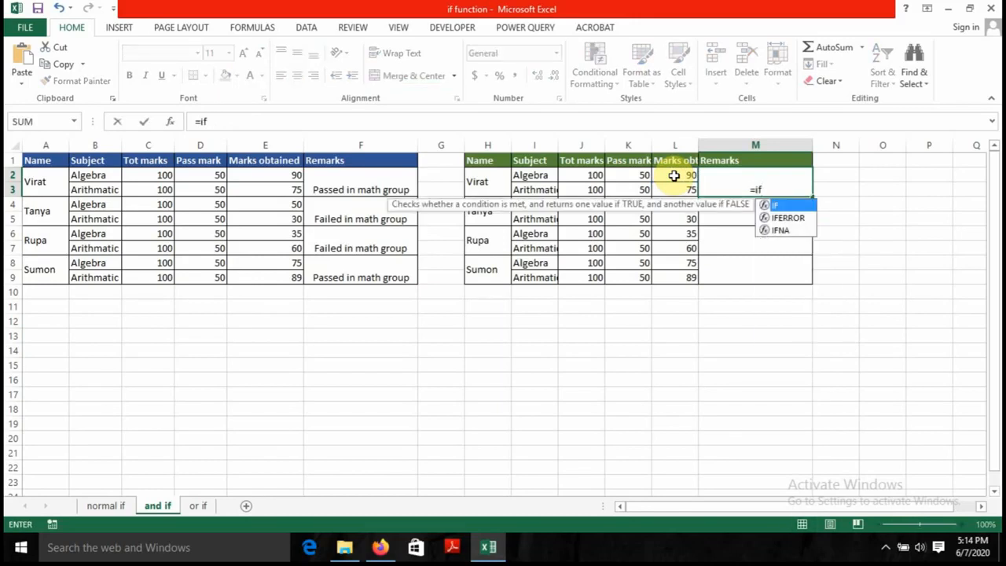
type("(and")
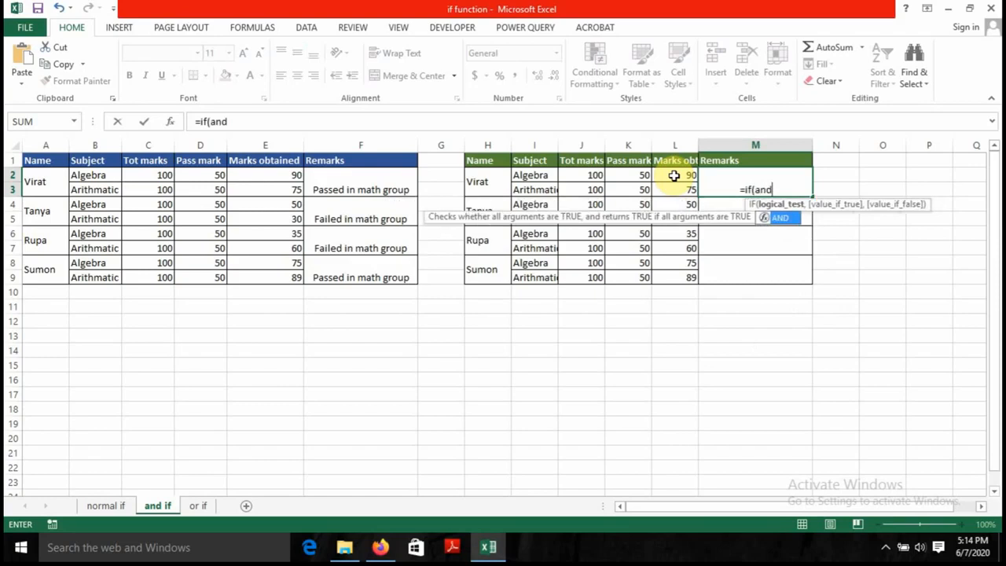
type("(")
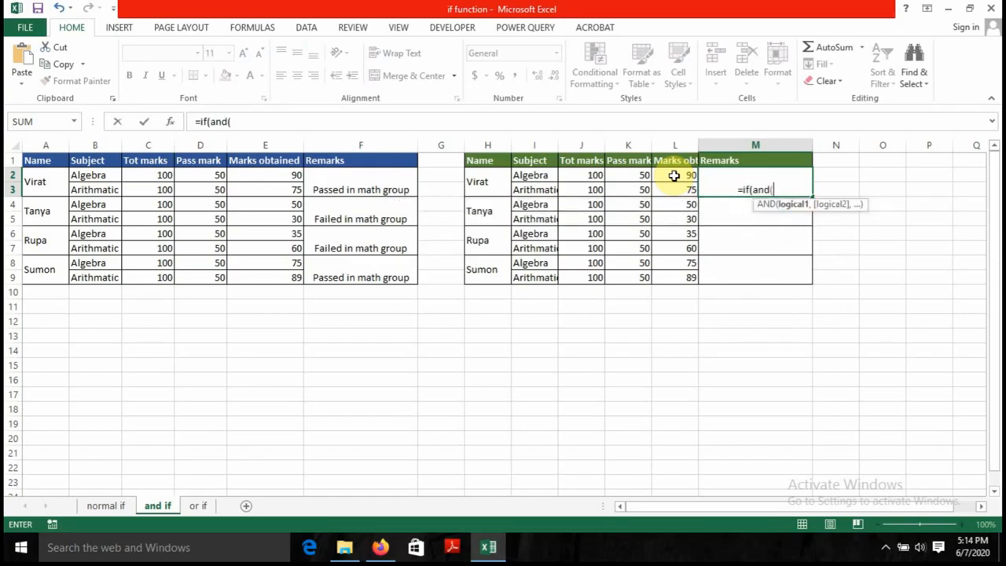
left_click(683, 174)
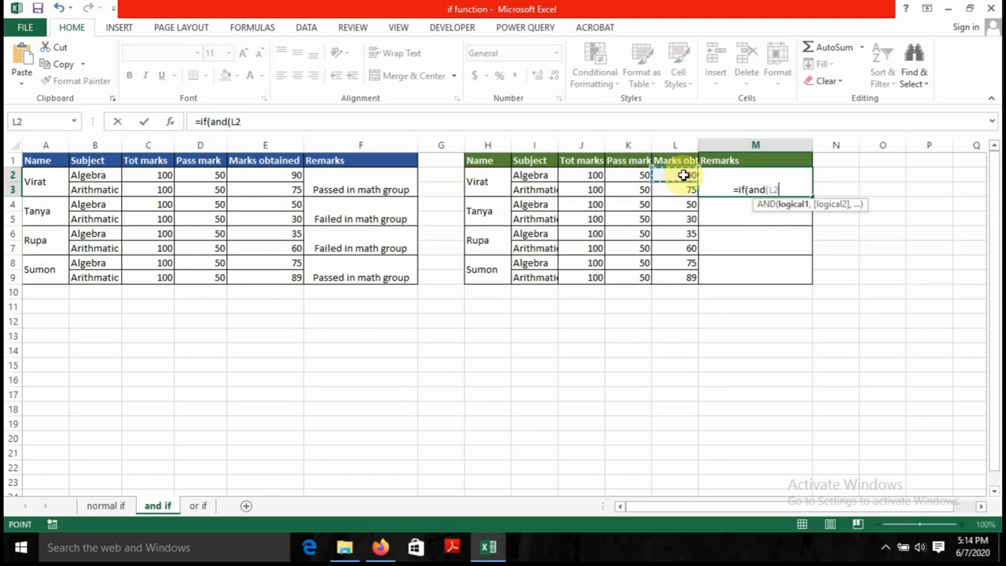
type(">")
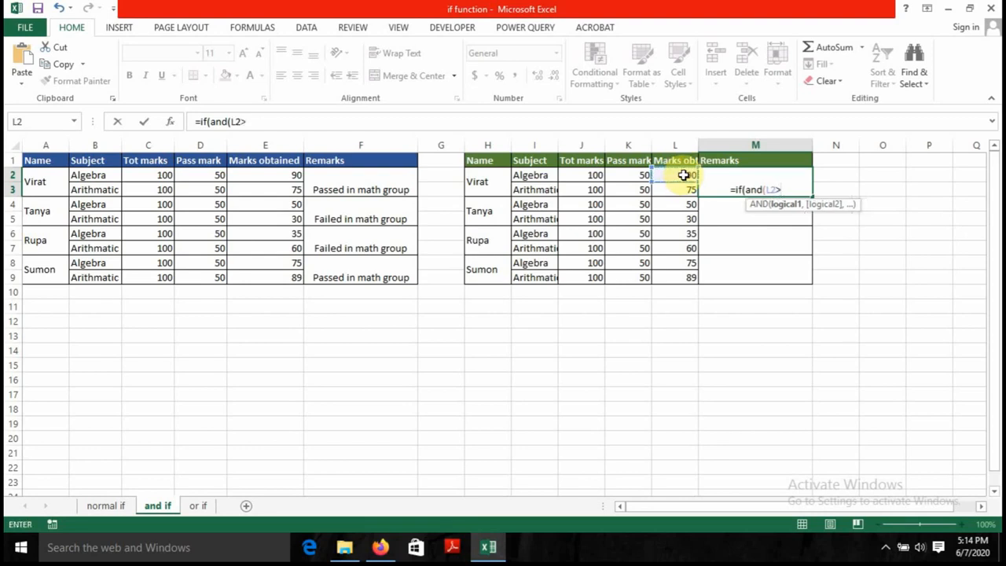
type("=")
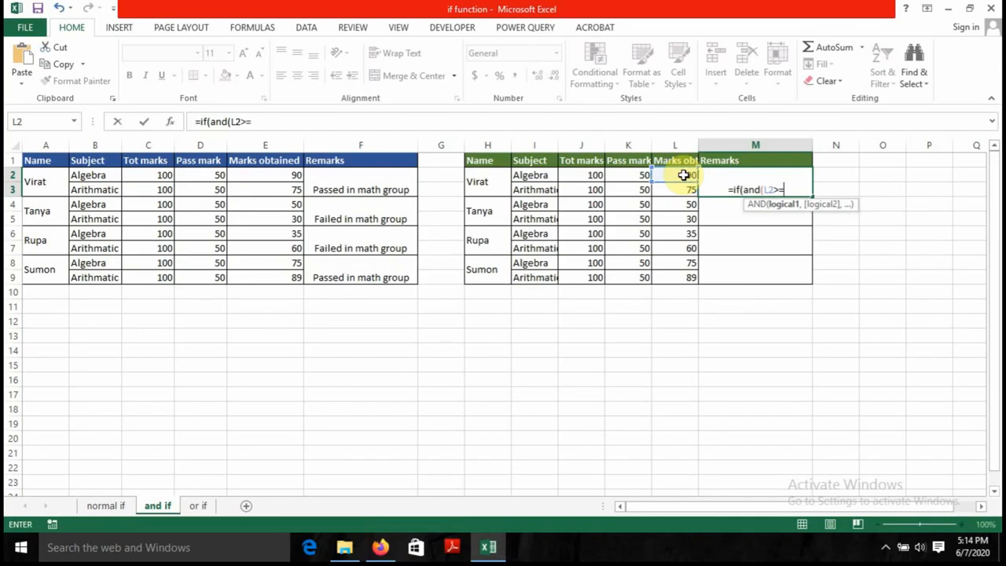
type("50")
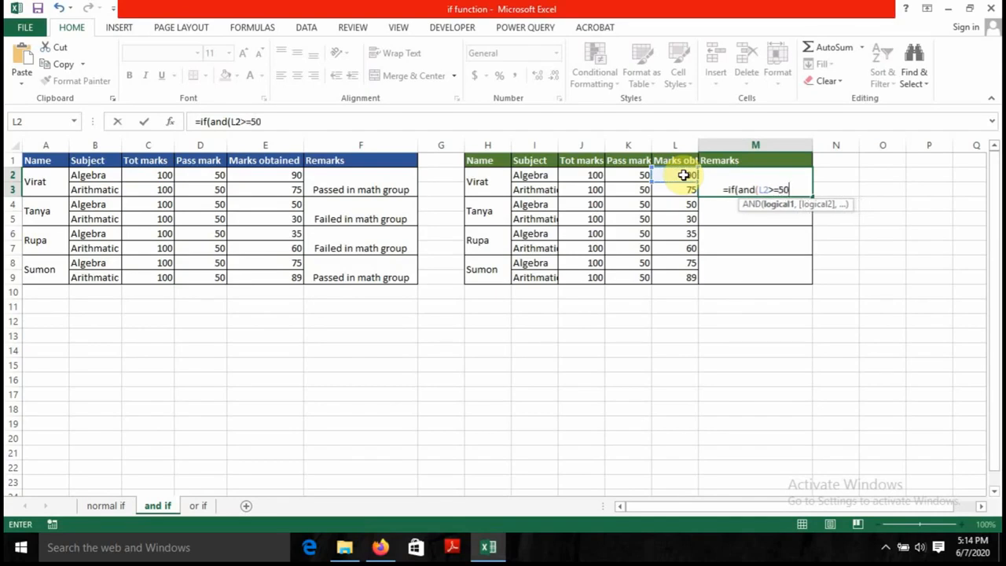
- Add L3>=50 as the second condition and close the AND function in the M2 formula
type(",")
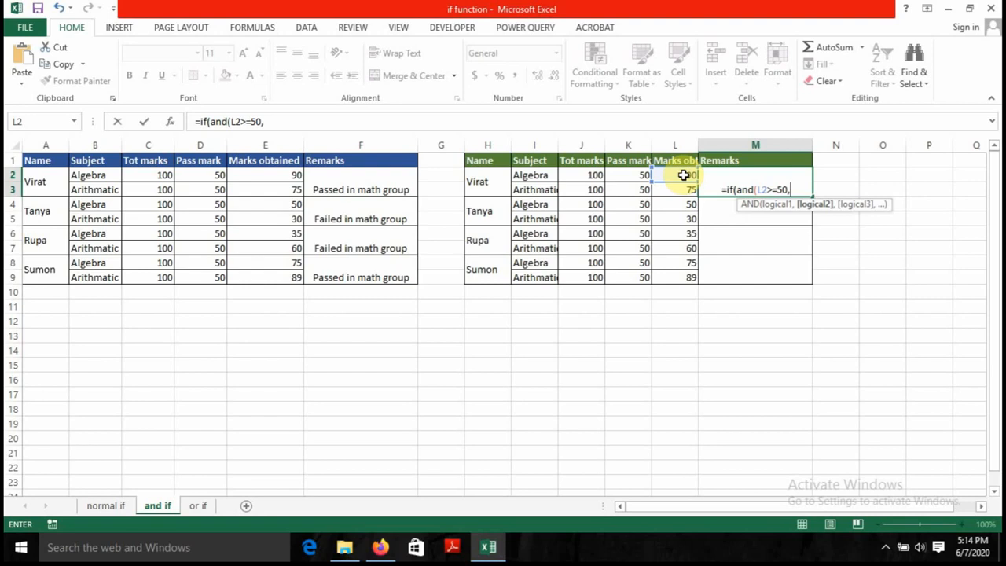
left_click(682, 192)
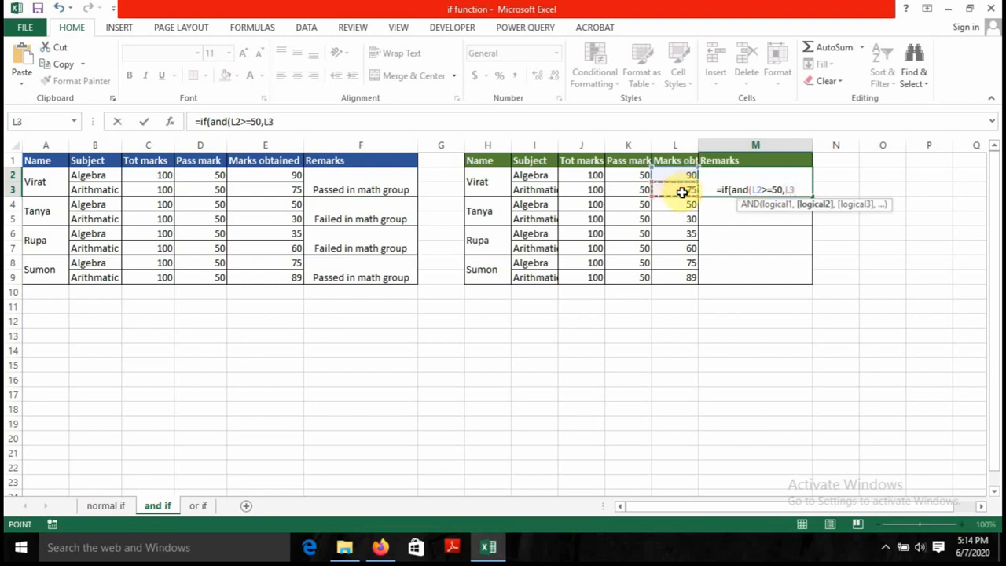
type(">=")
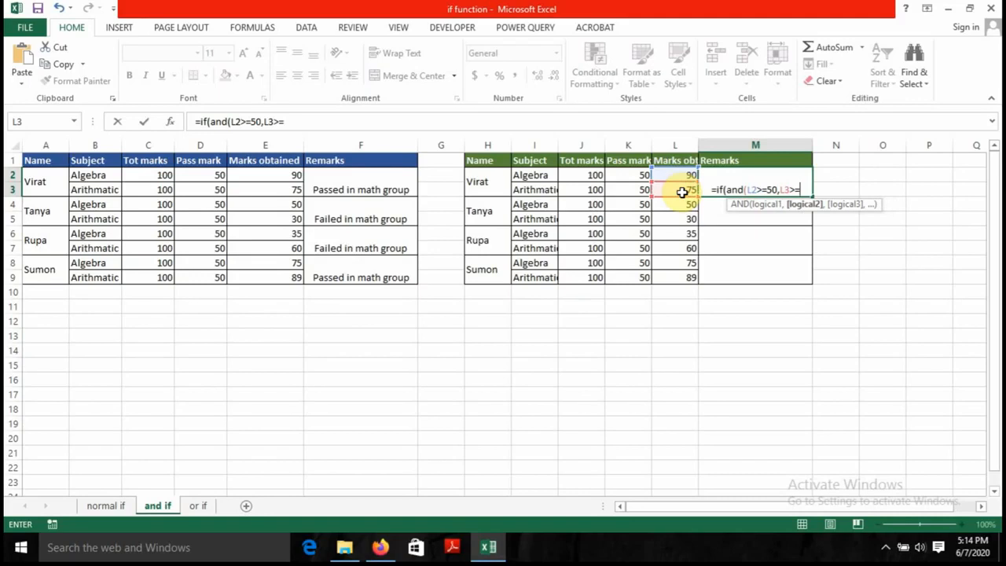
type("50")
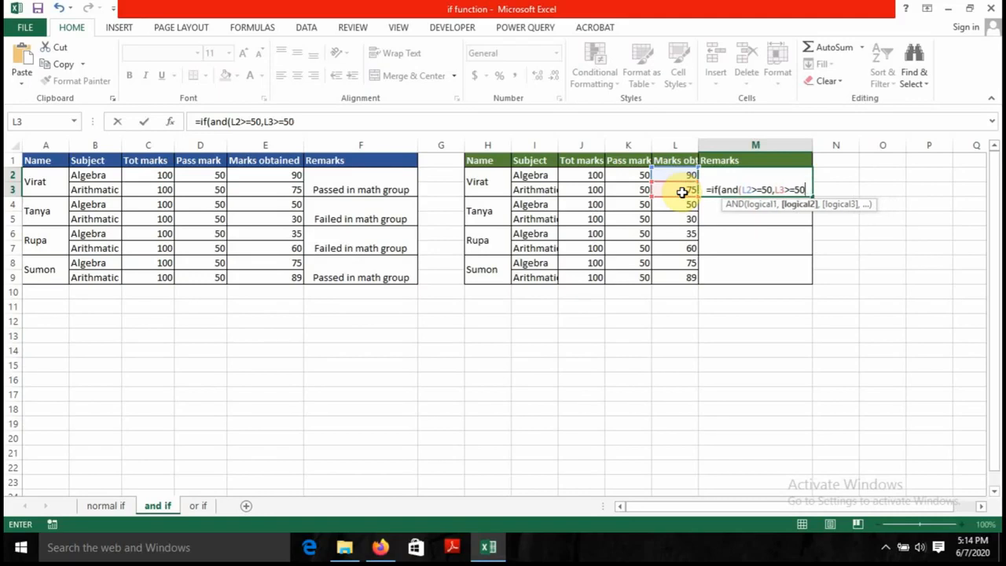
type(")")
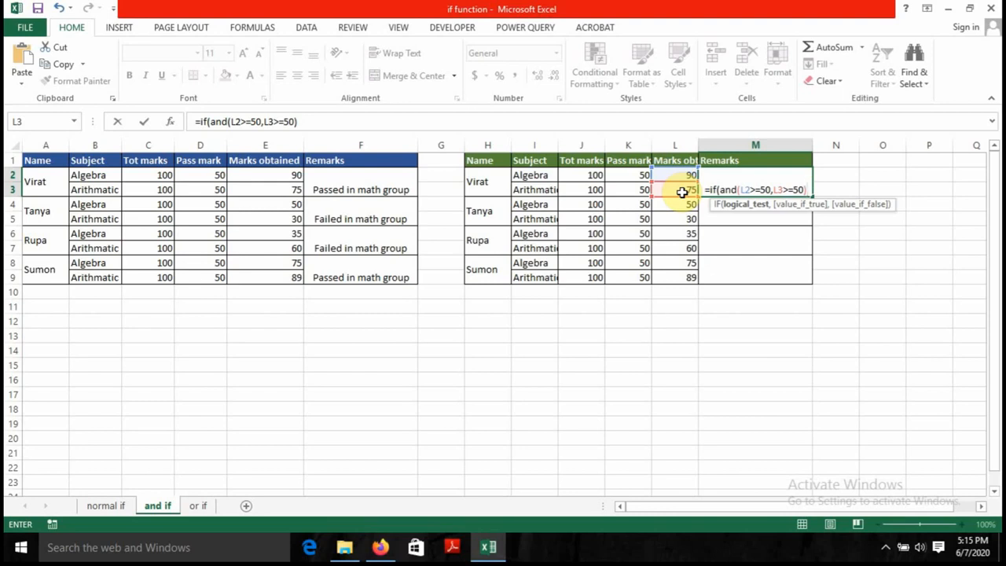
- Add "Passed in math group" as the value-if-true argument of the IF formula in M2
type(",")
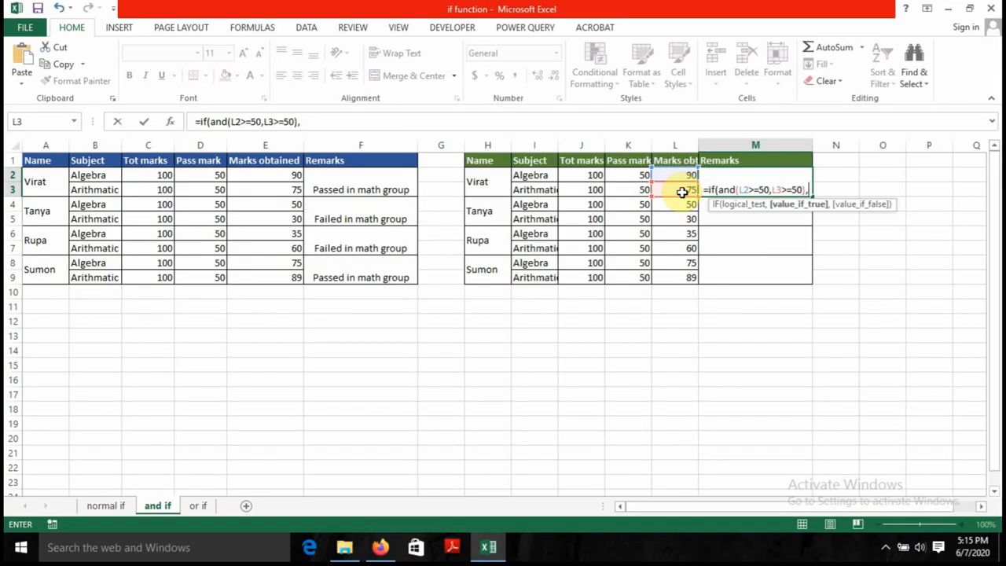
type("\"")
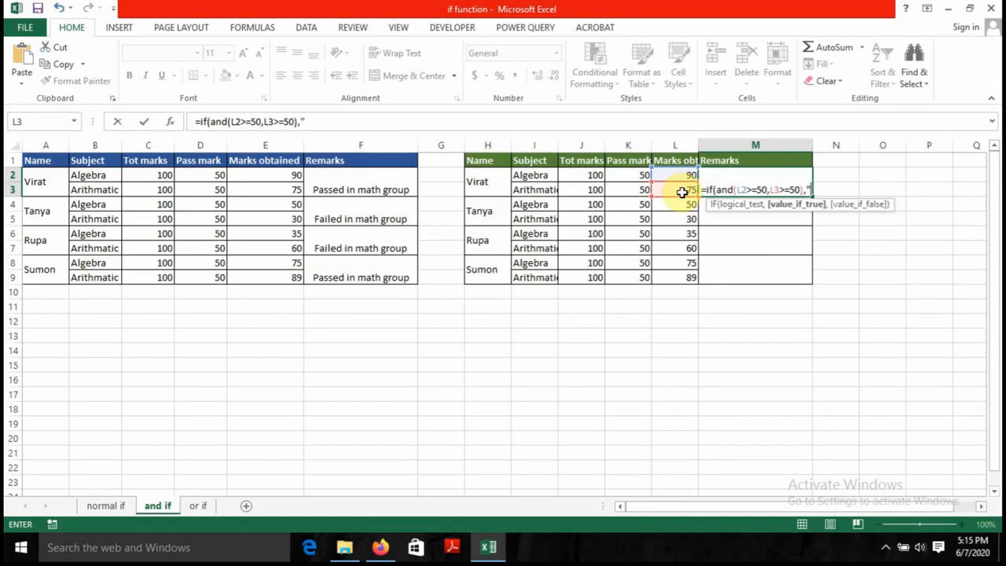
type("Passed ")
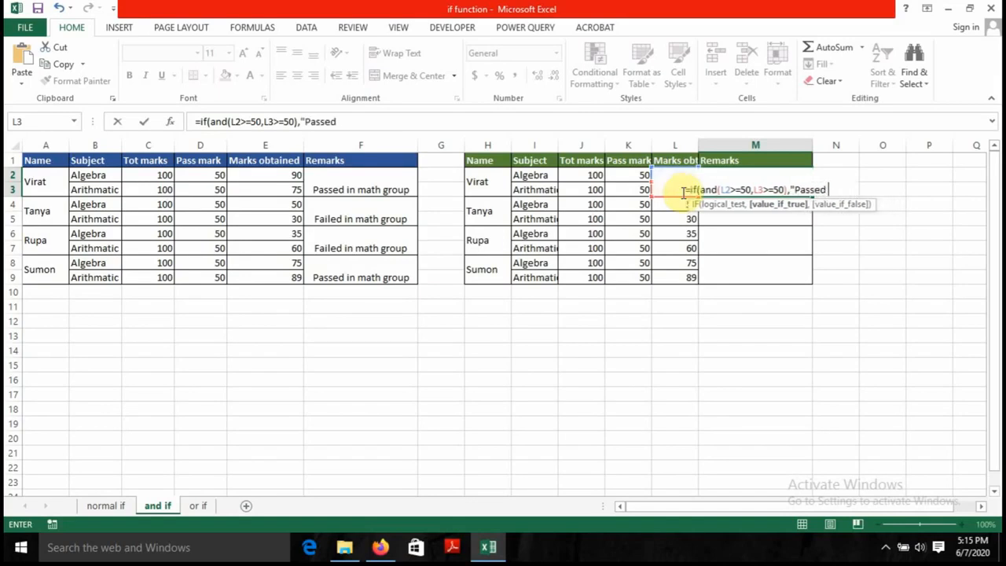
type("in both")
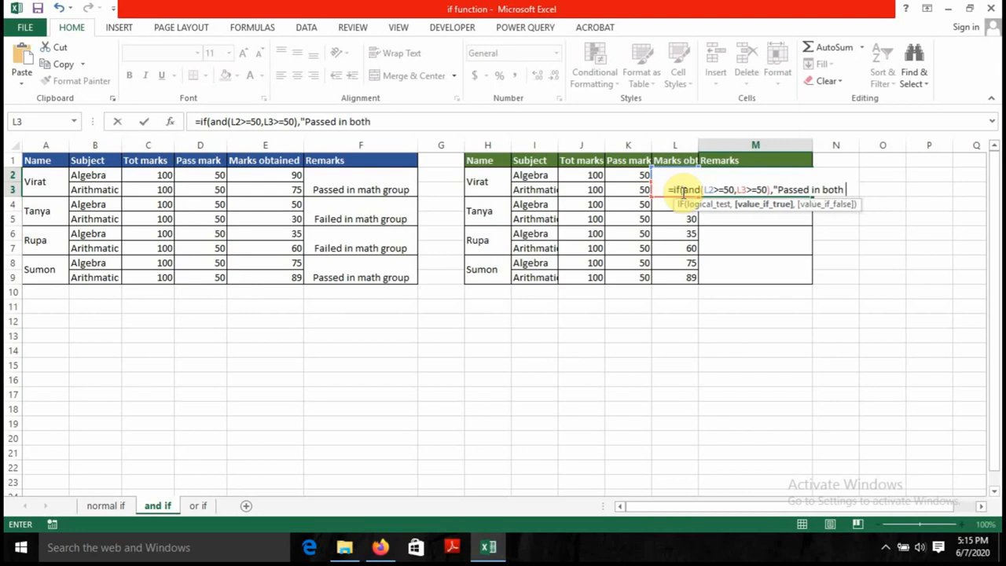
key("BackSpace")
key("BackSpace")
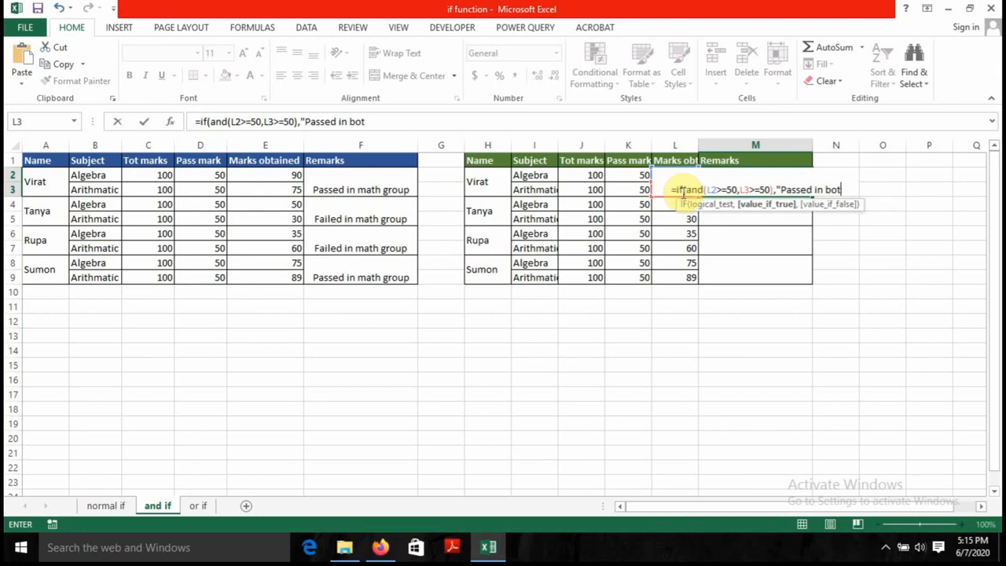
key("BackSpace")
key("BackSpace")
key("BackSpace")
type("ma")
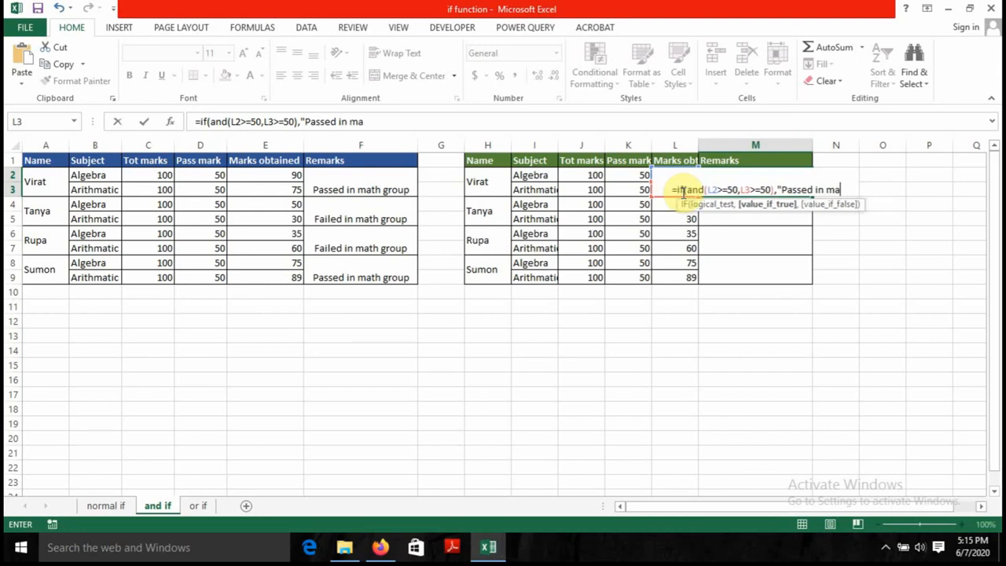
type("th gr")
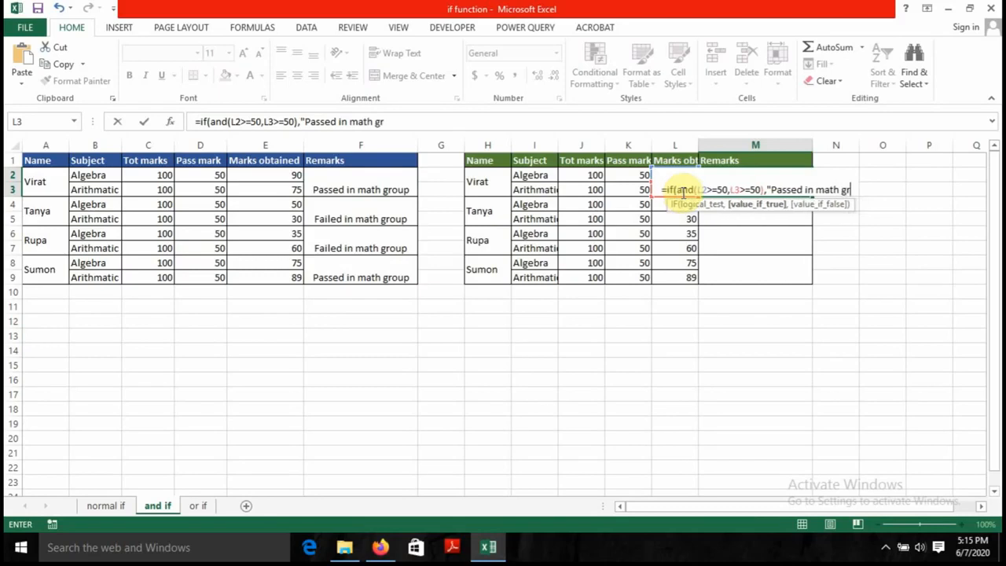
type("oup\"")
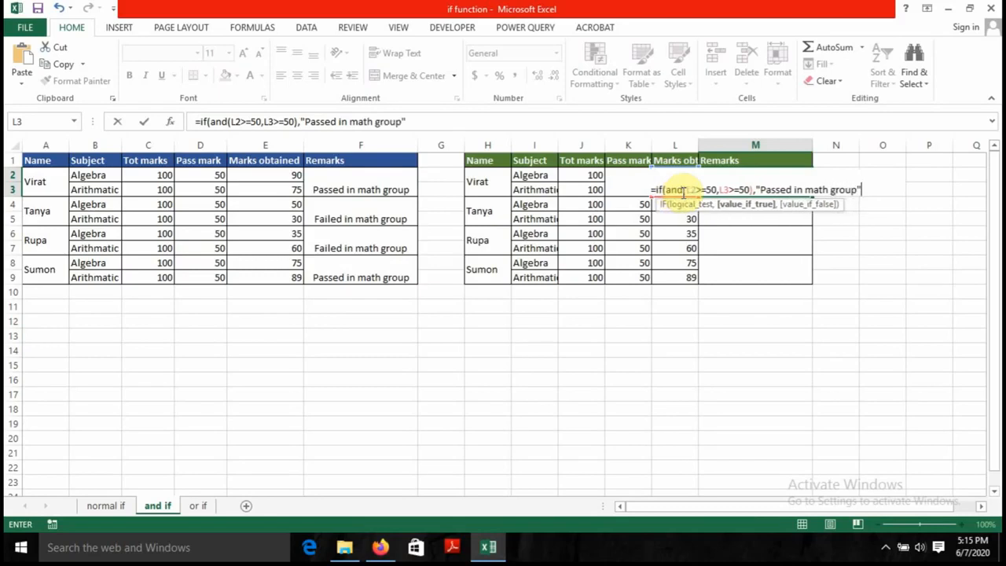
- Add "Failed in math group" as the value-if-false argument, close the IF function and enter the M2 formula
type(",\"")
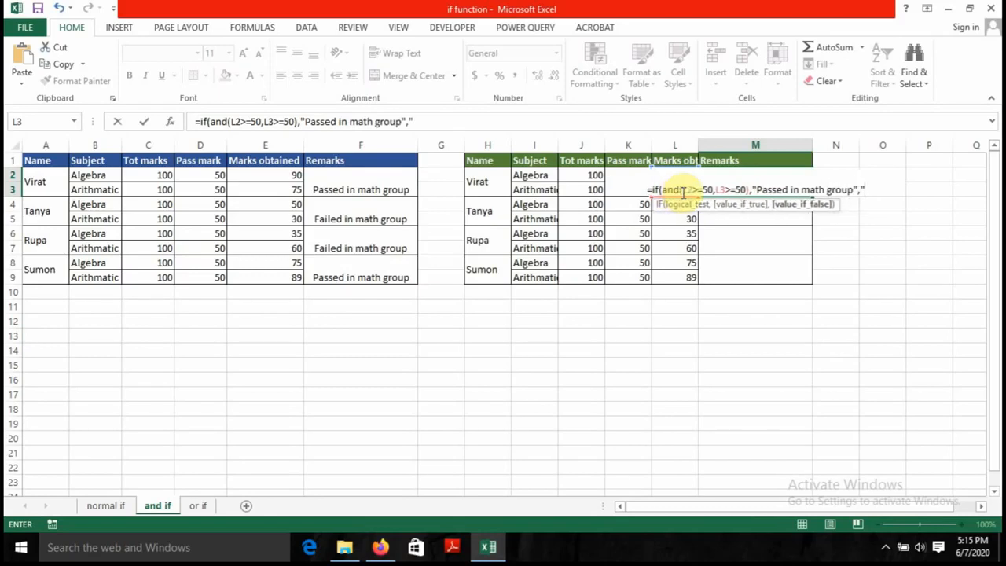
type("Failed ")
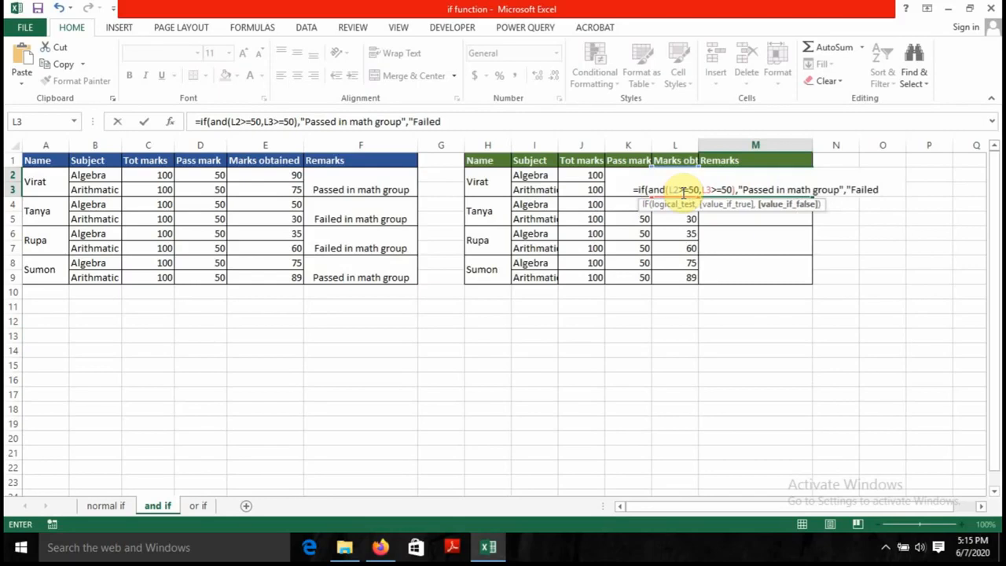
type("in mat")
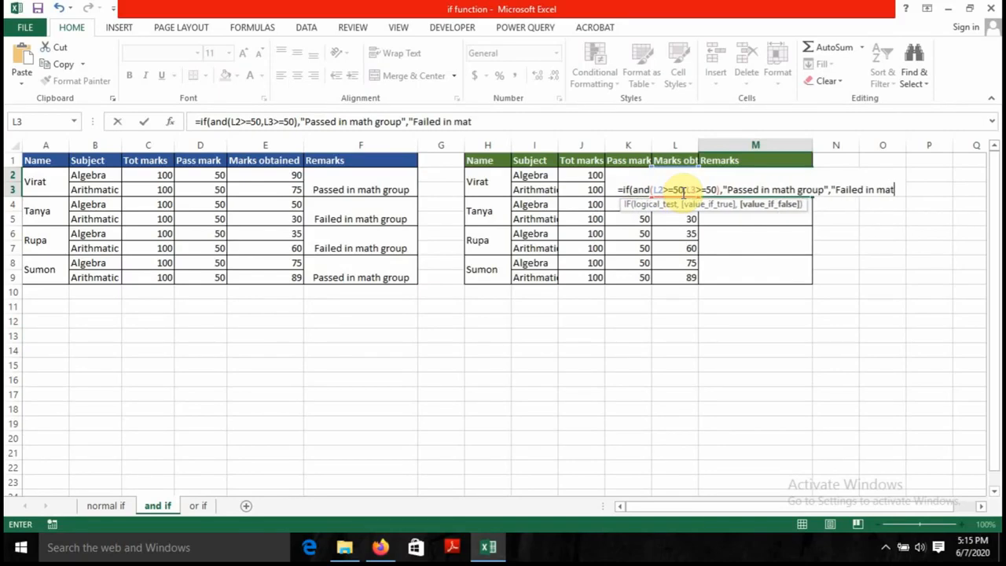
type("h group")
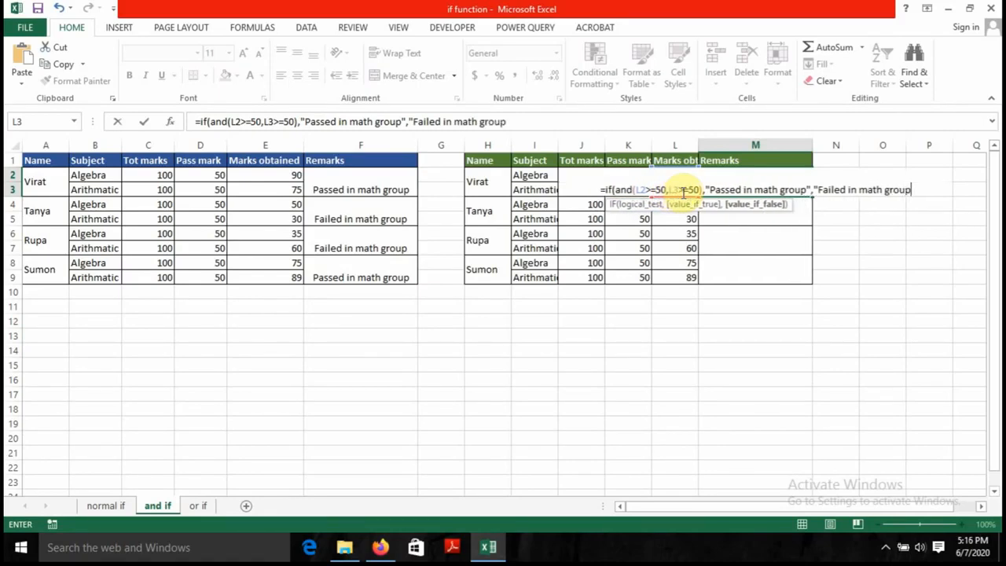
type("\")")
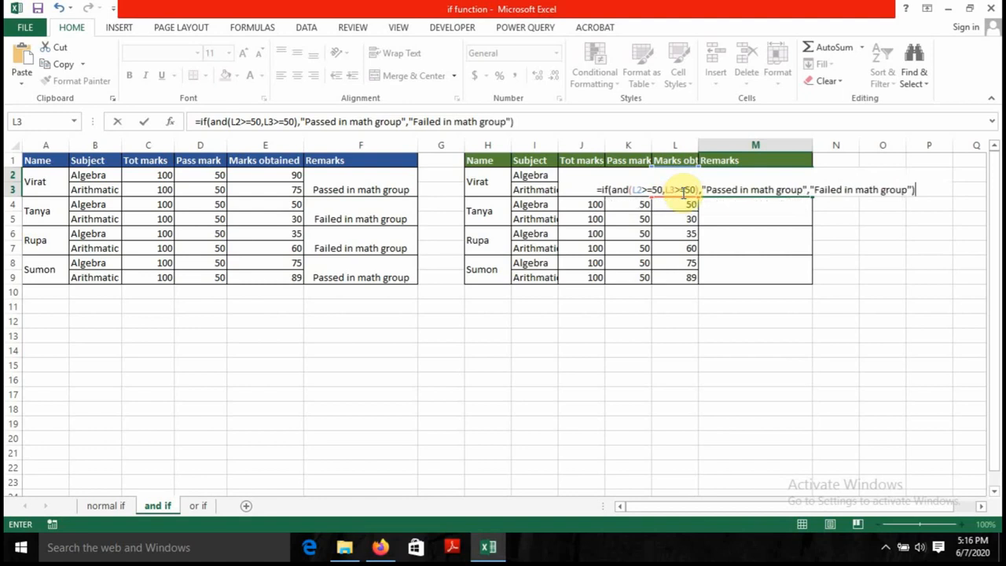
key("Return")
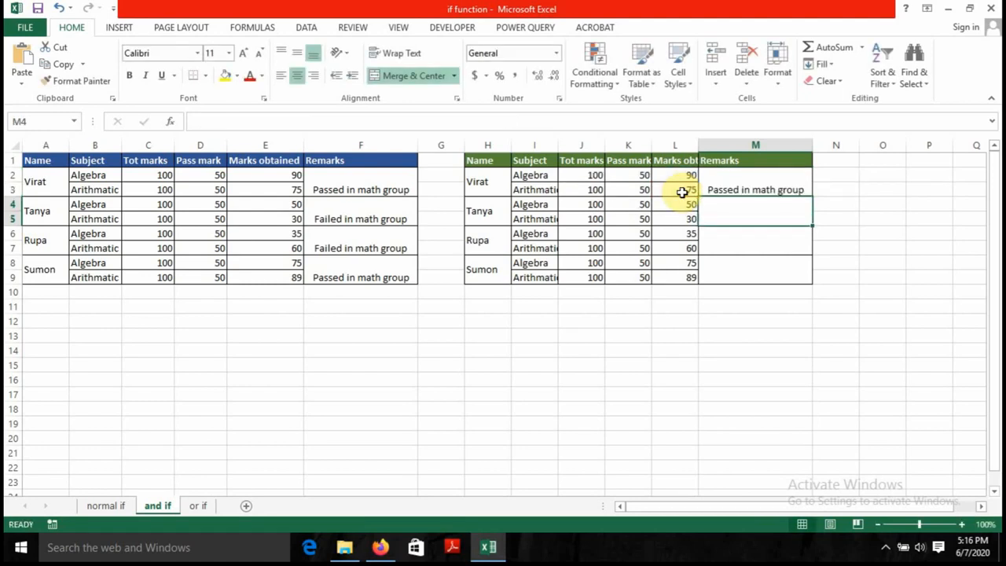
- Fill the M2 formula down the green table's Remarks column through row 9
left_click(727, 190)
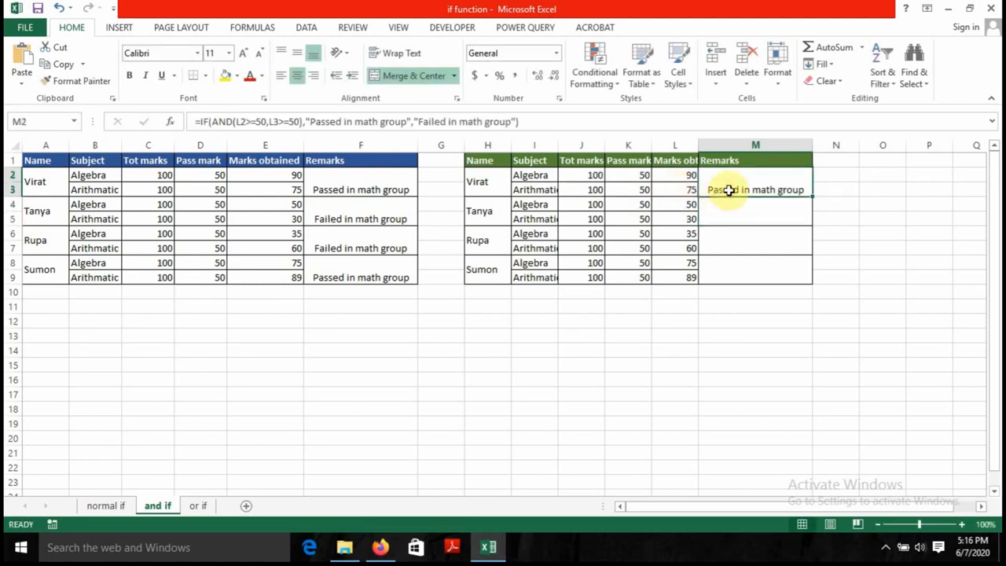
left_click(685, 175)
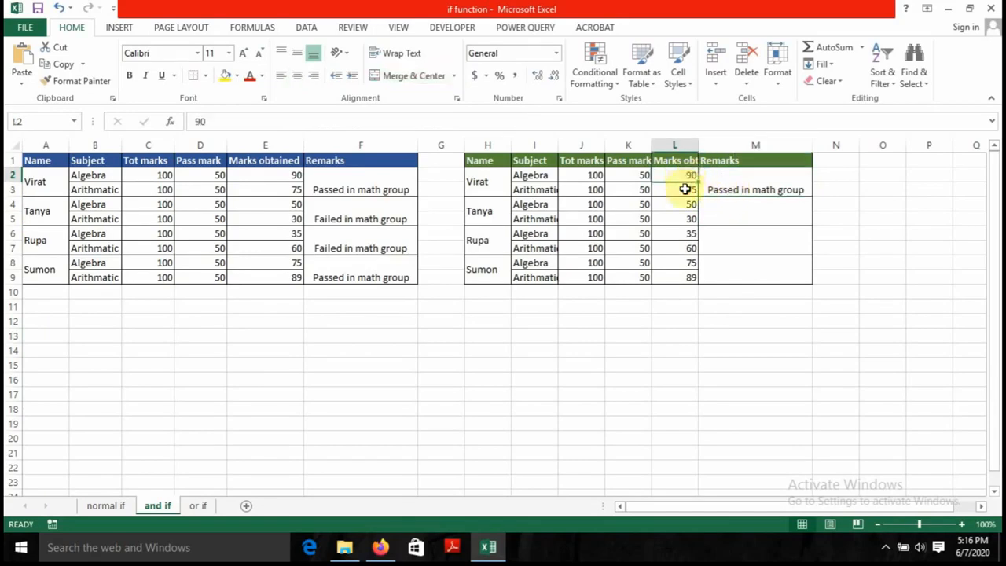
left_click(685, 189)
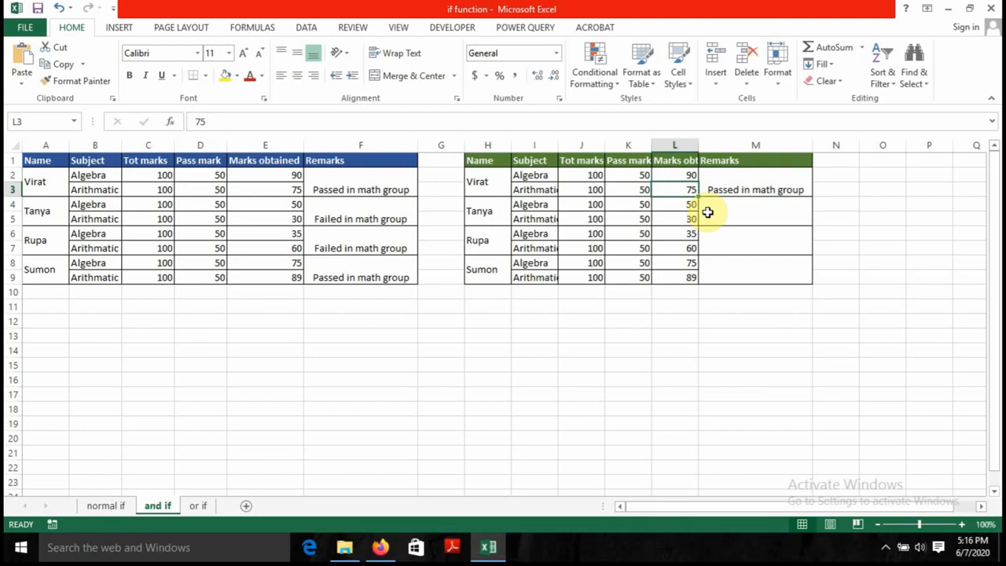
left_click(796, 188)
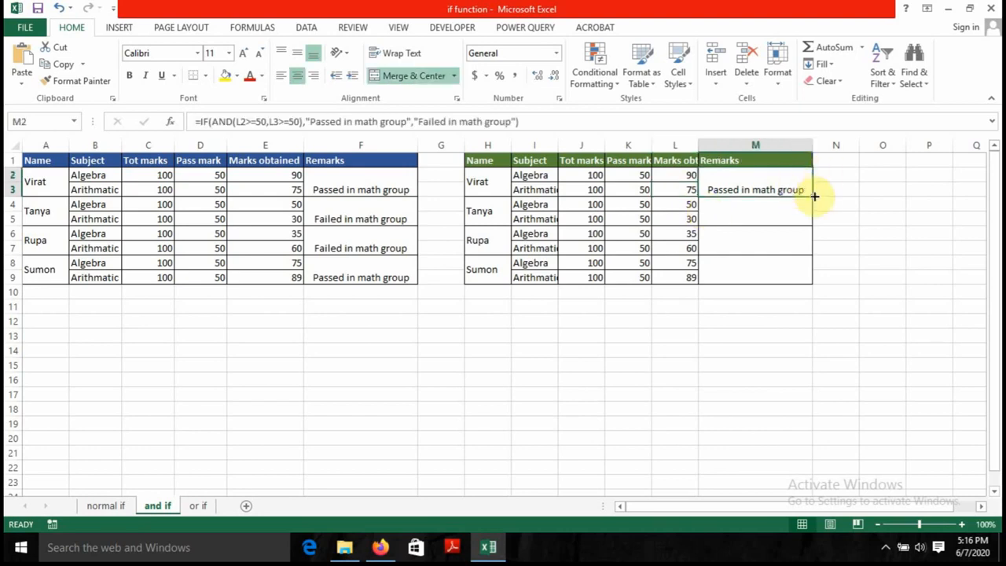
left_click_drag(813, 262, 812, 280)
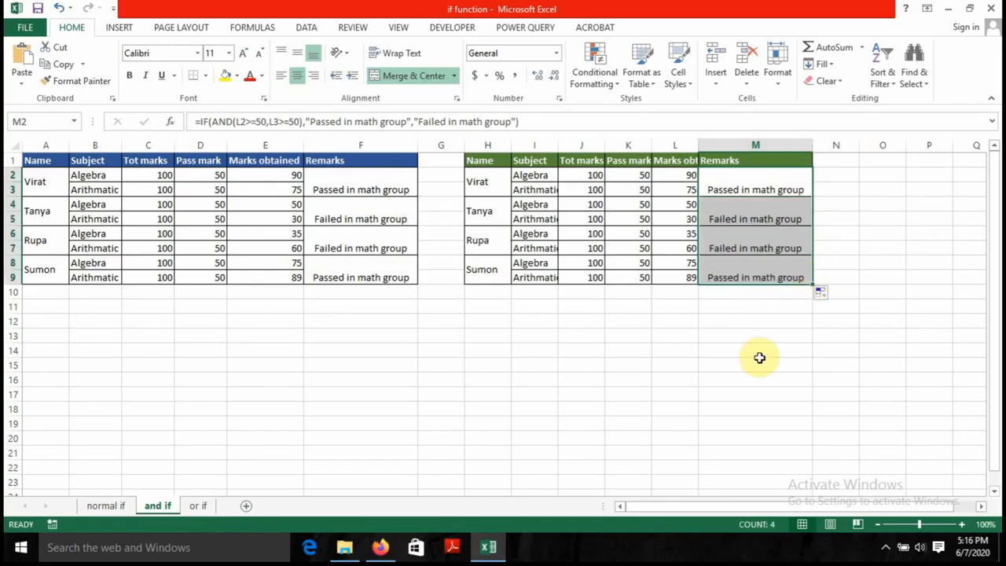
left_click(743, 334)
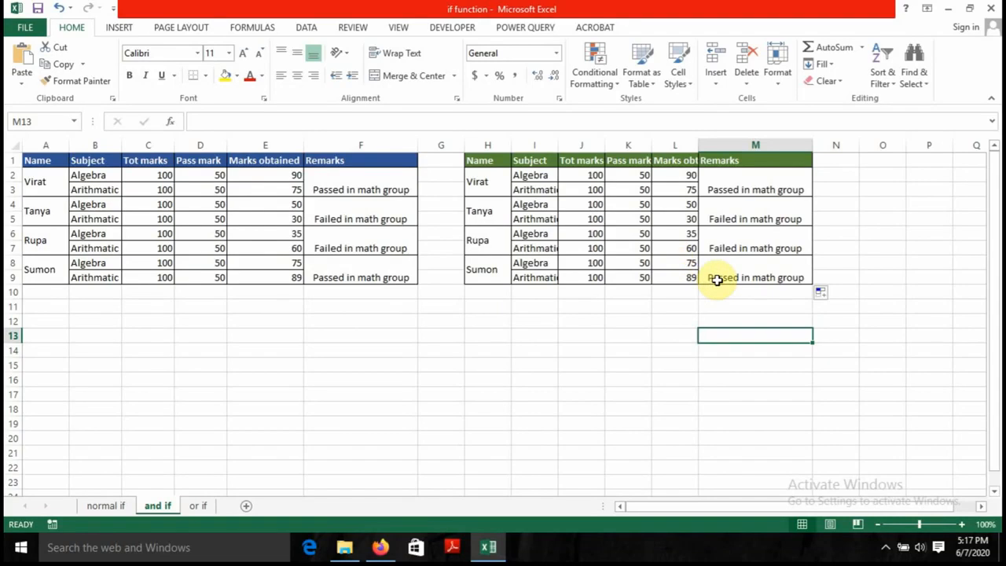
- Change the green table's obtained marks to 50 in L6 and 75 in L5
left_click(682, 233)
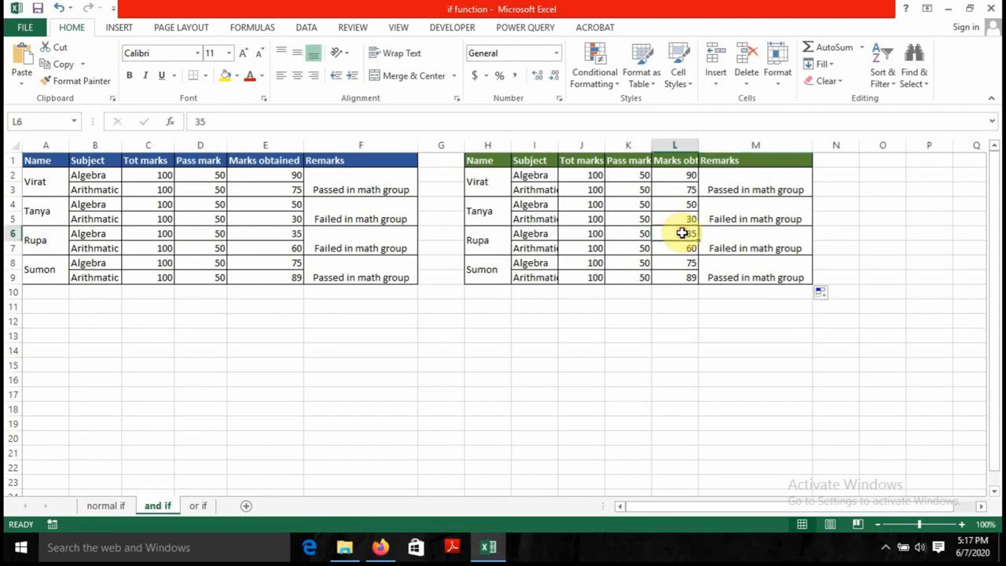
type("50")
key("Return")
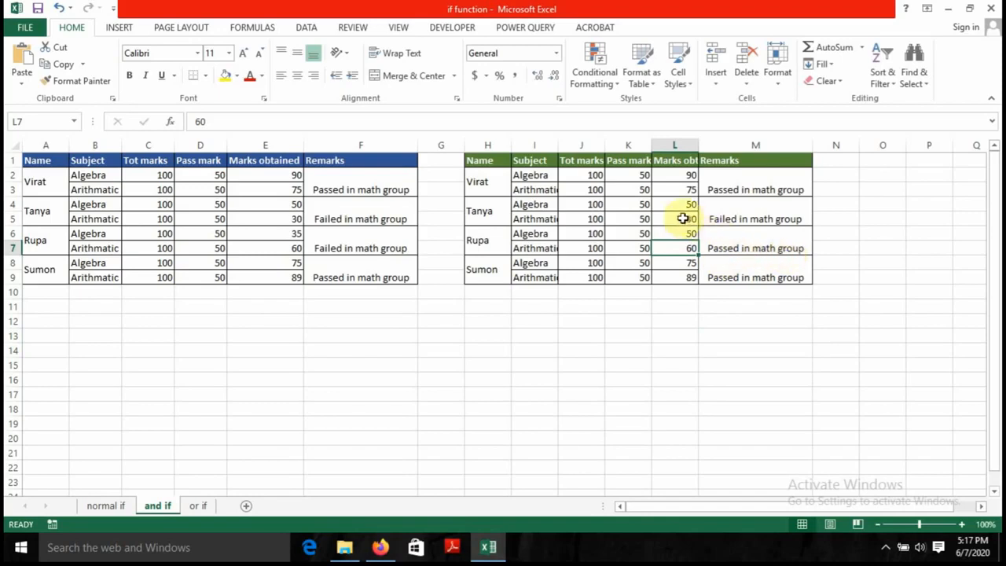
left_click(684, 219)
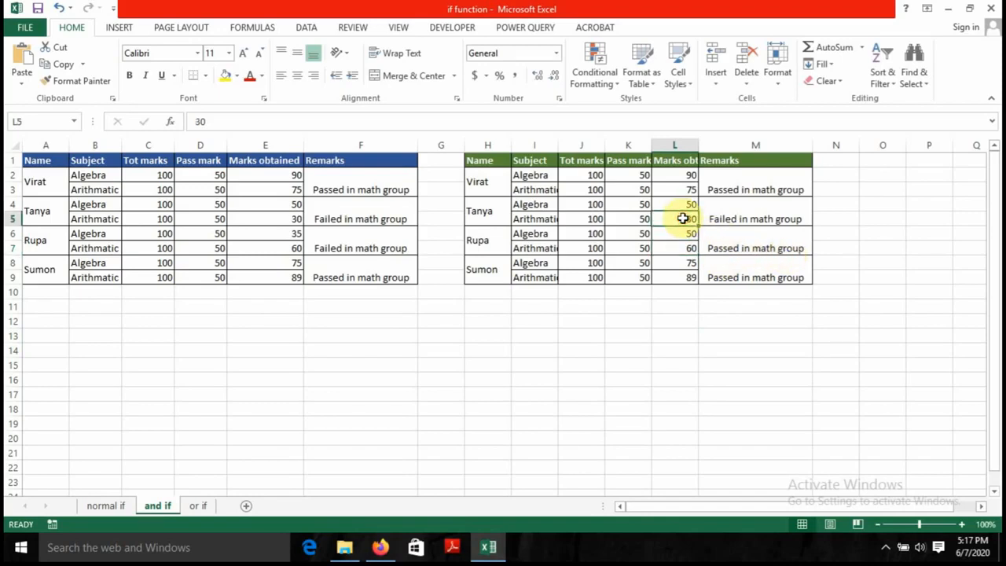
type("75")
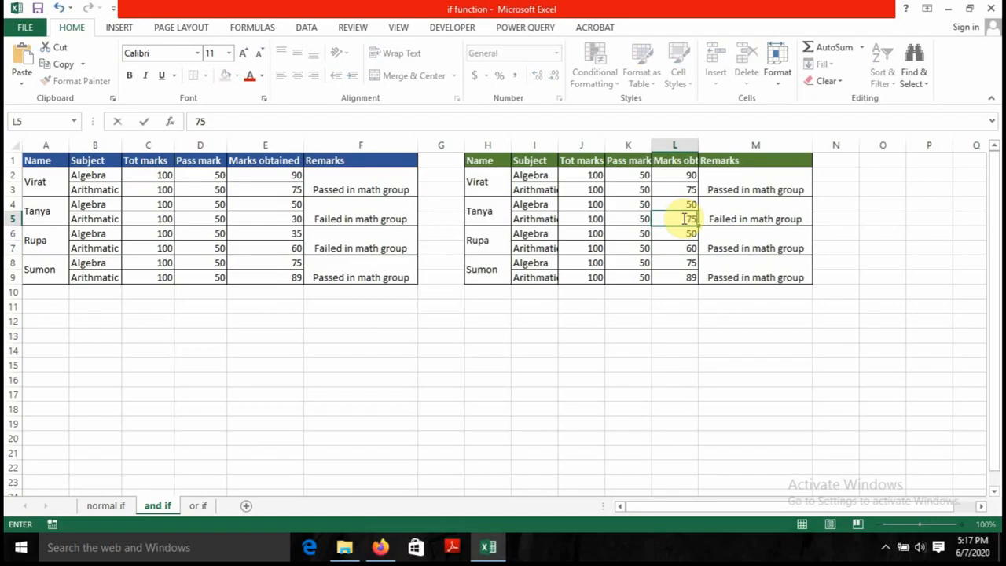
key("Return")
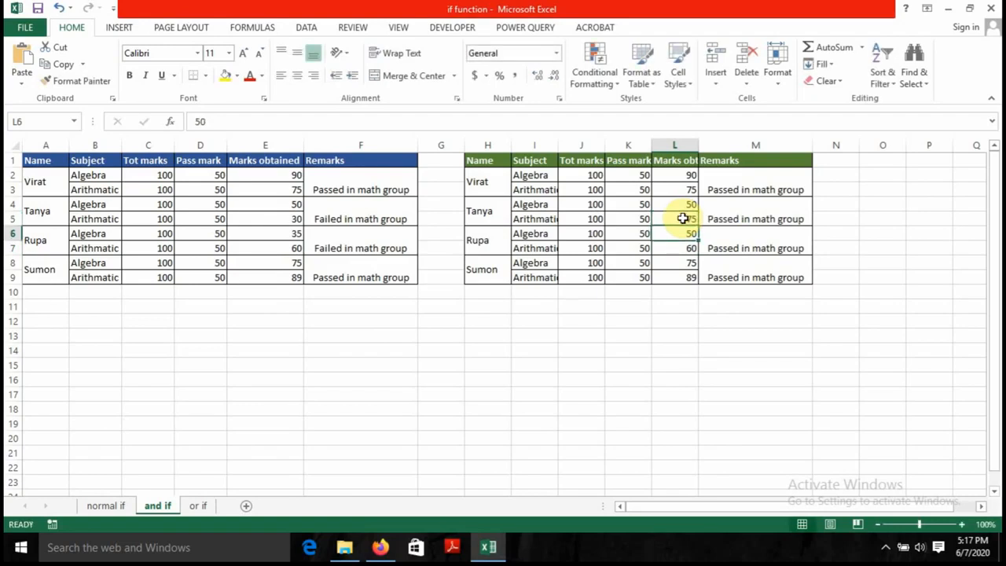
- Change the green table's obtained marks to 25 in L3 and 10 in L8, and check the related remark in M8
left_click(686, 189)
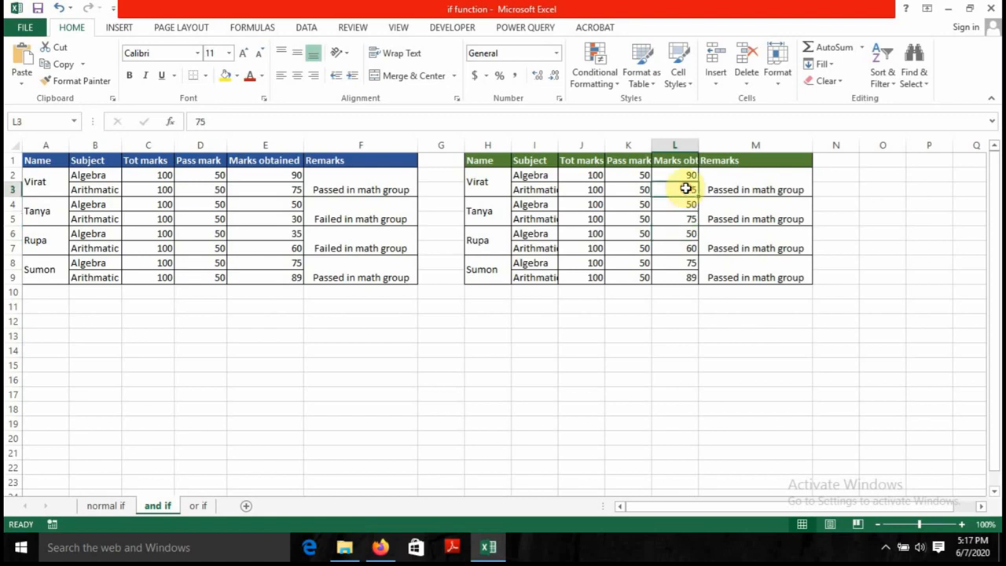
type("25")
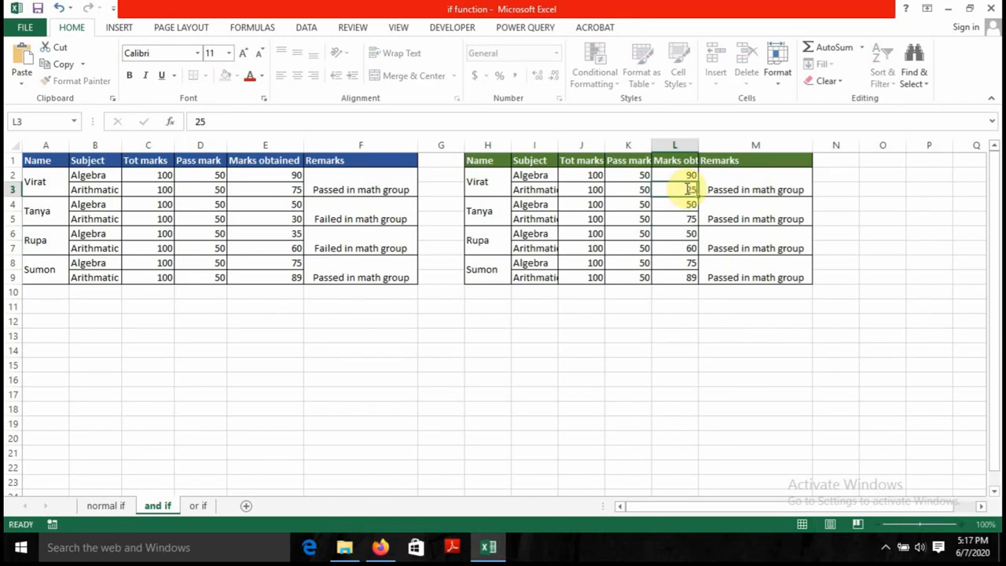
key("Return")
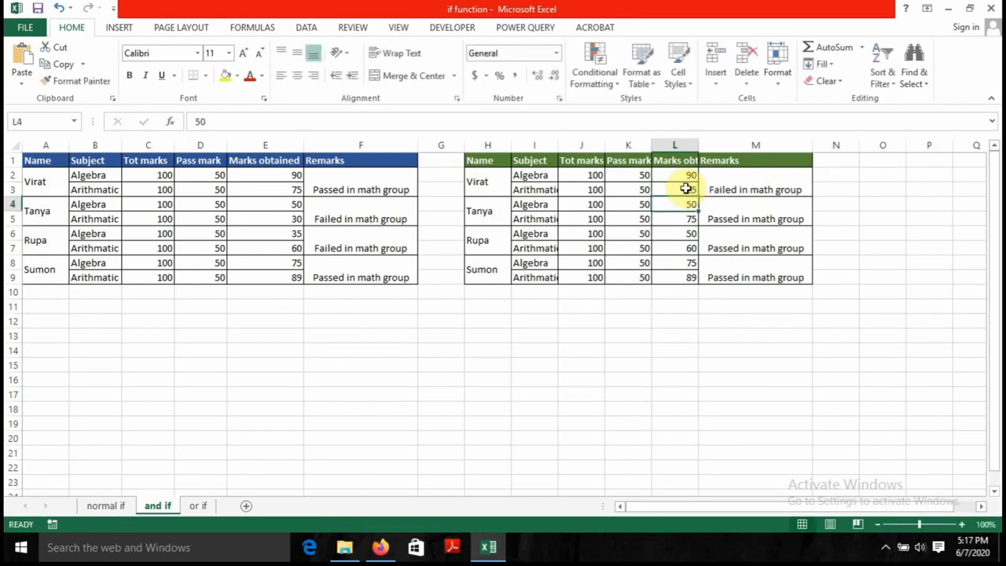
left_click(678, 262)
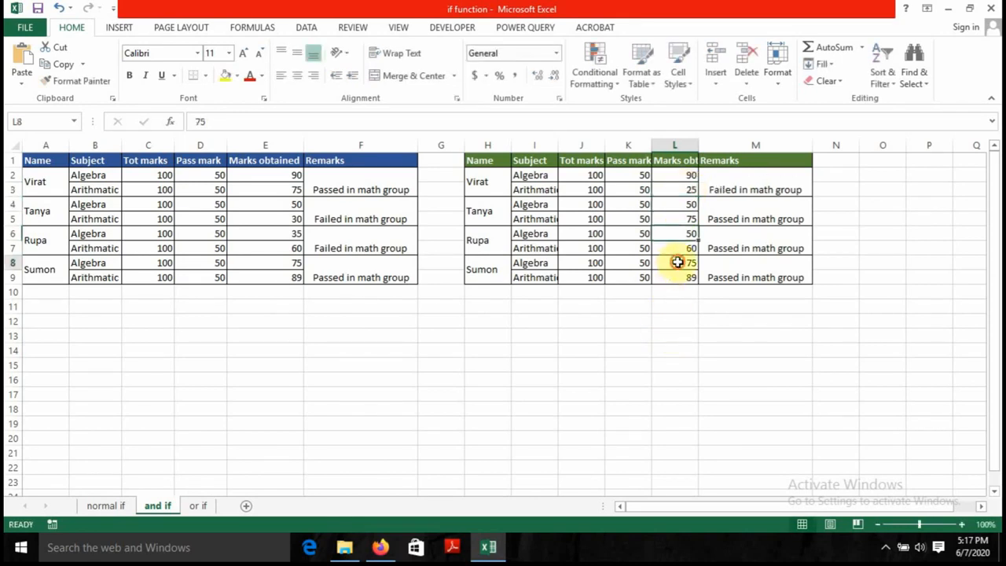
type("10")
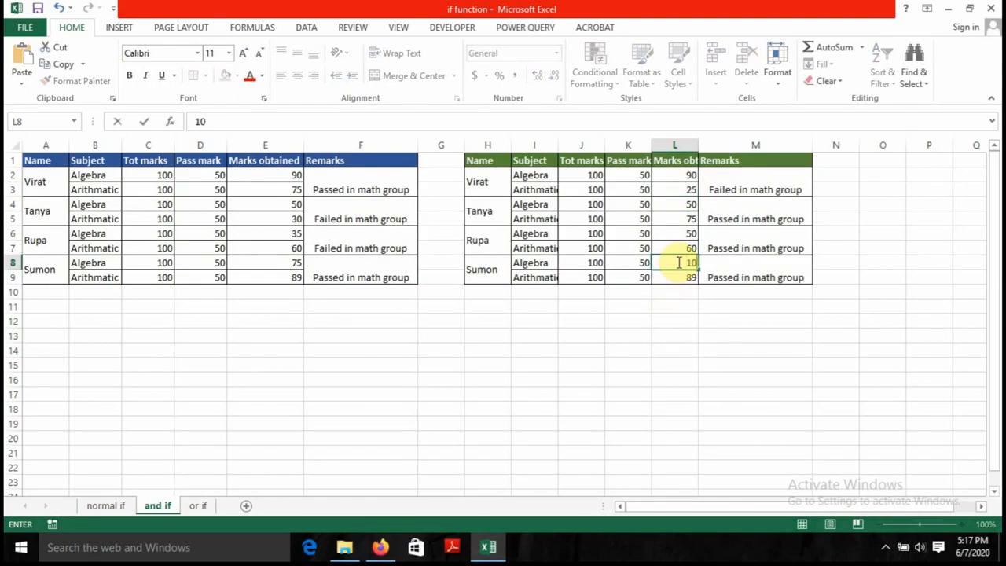
key("Return")
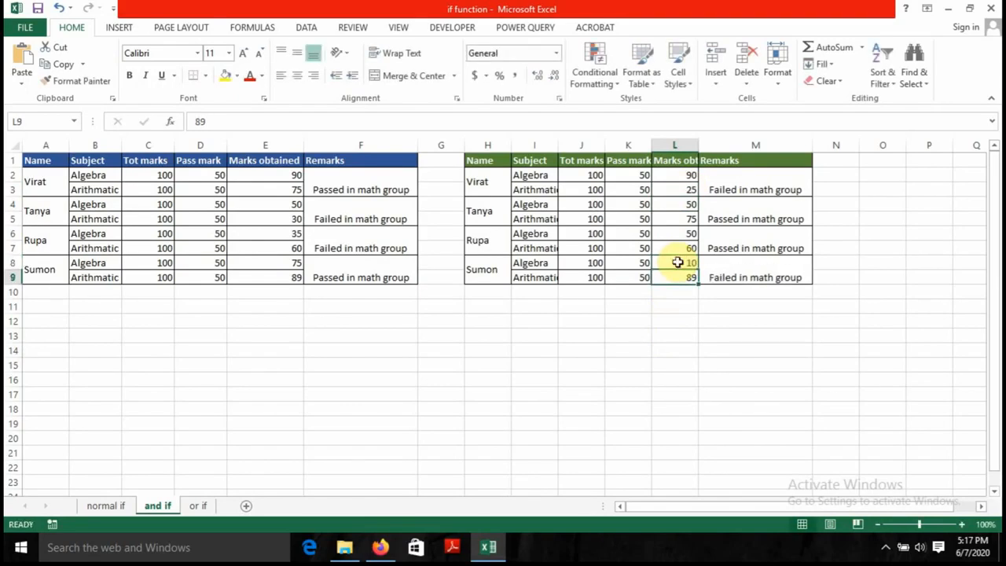
left_click(677, 262)
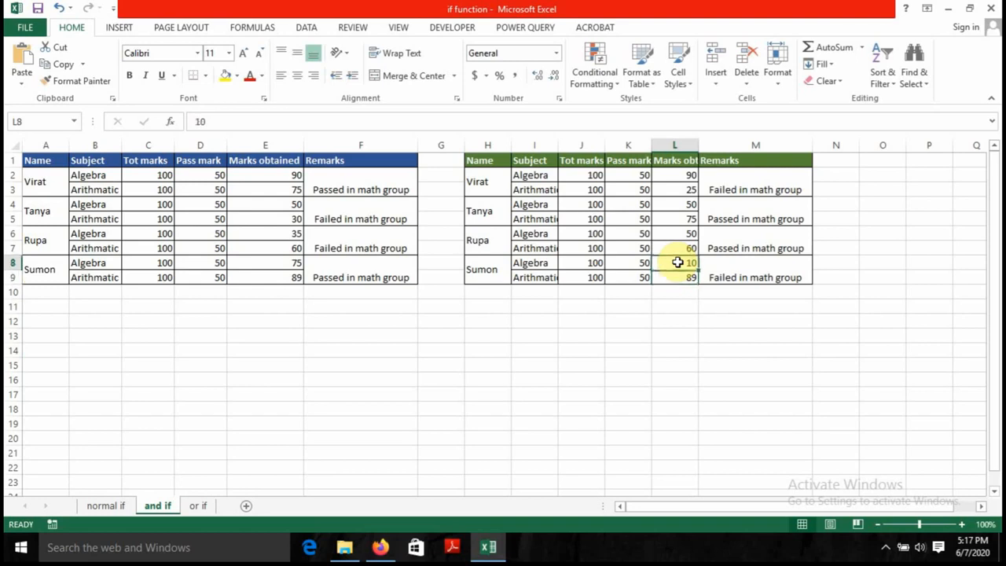
key("Down")
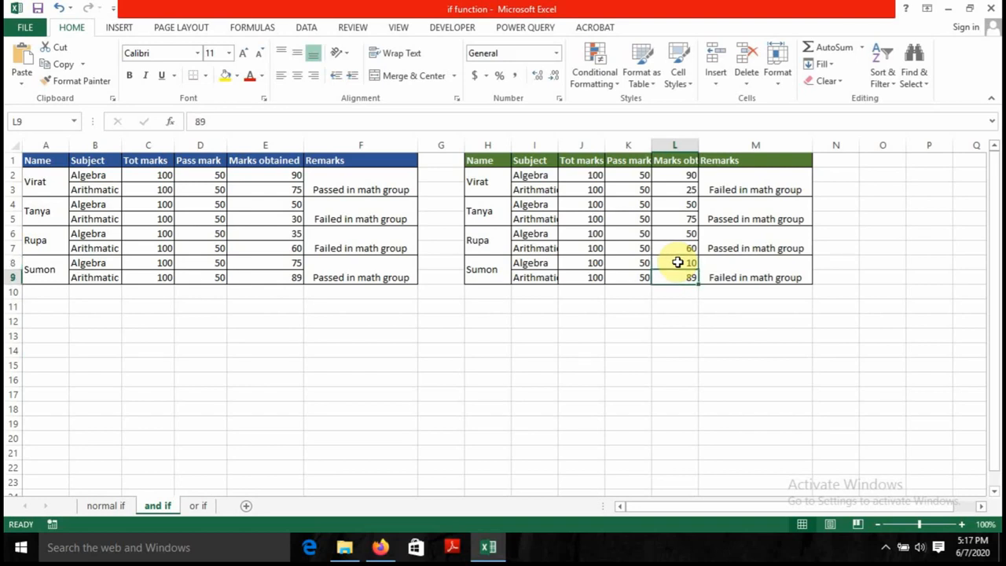
key("Right")
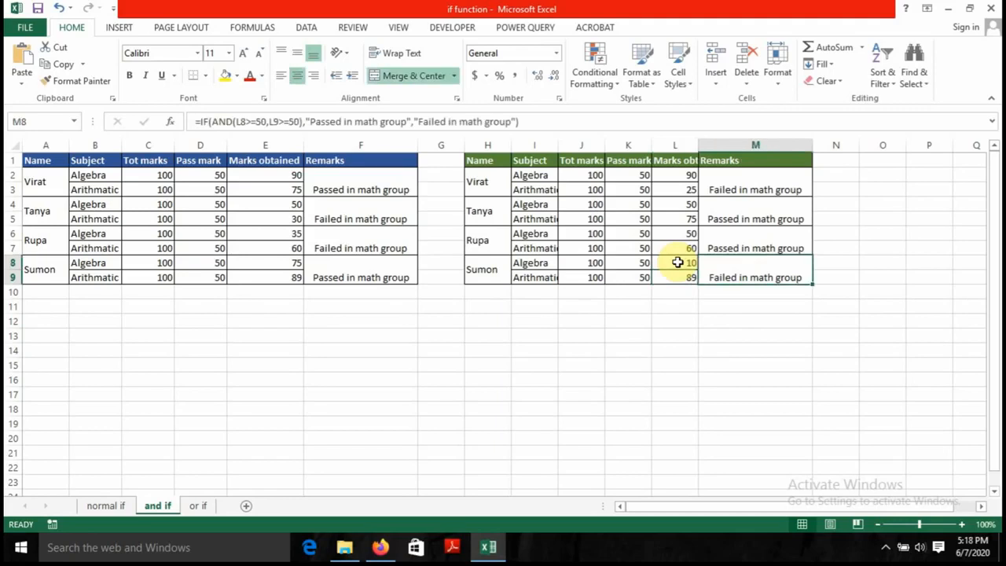
left_click(571, 343)
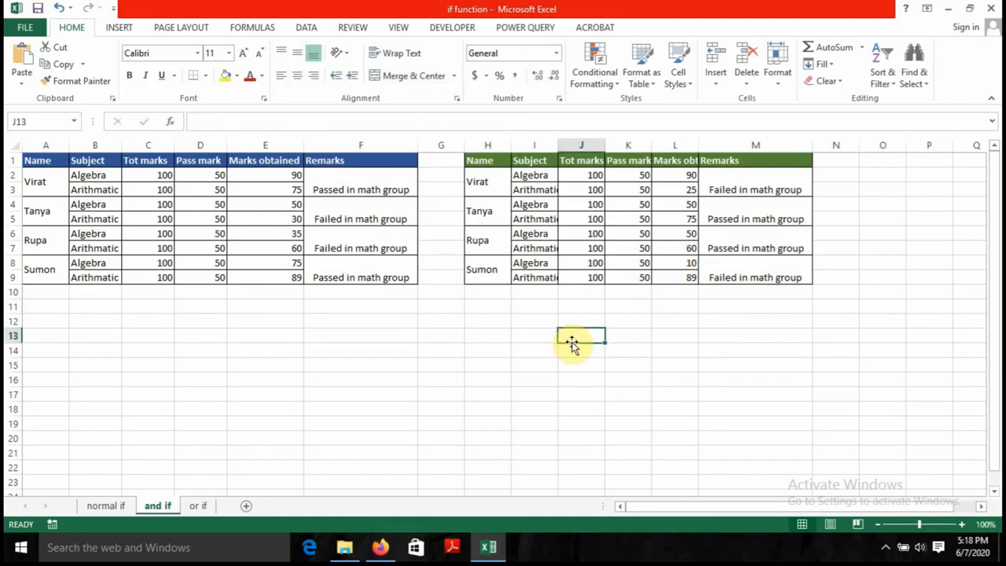
type("=")
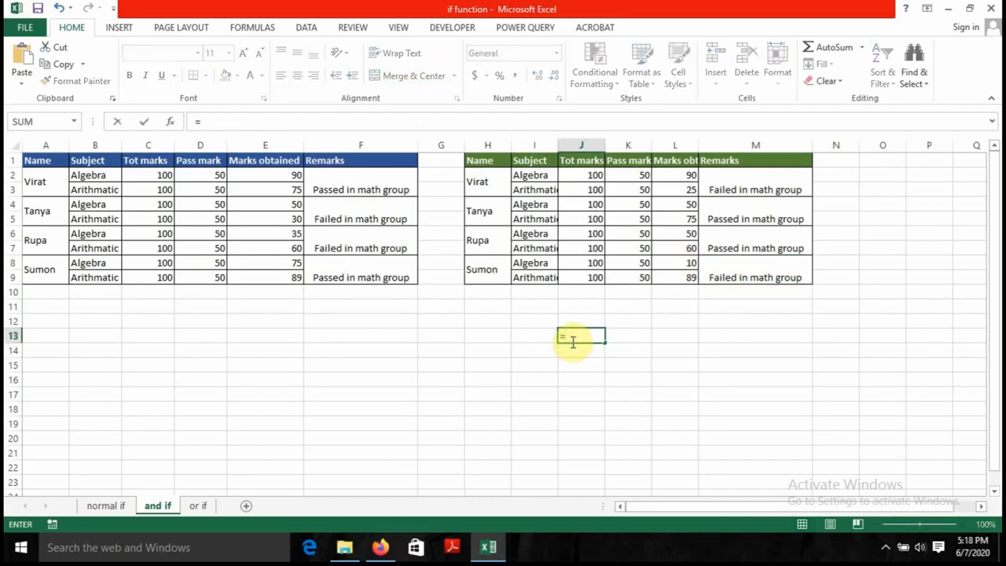
type("if(")
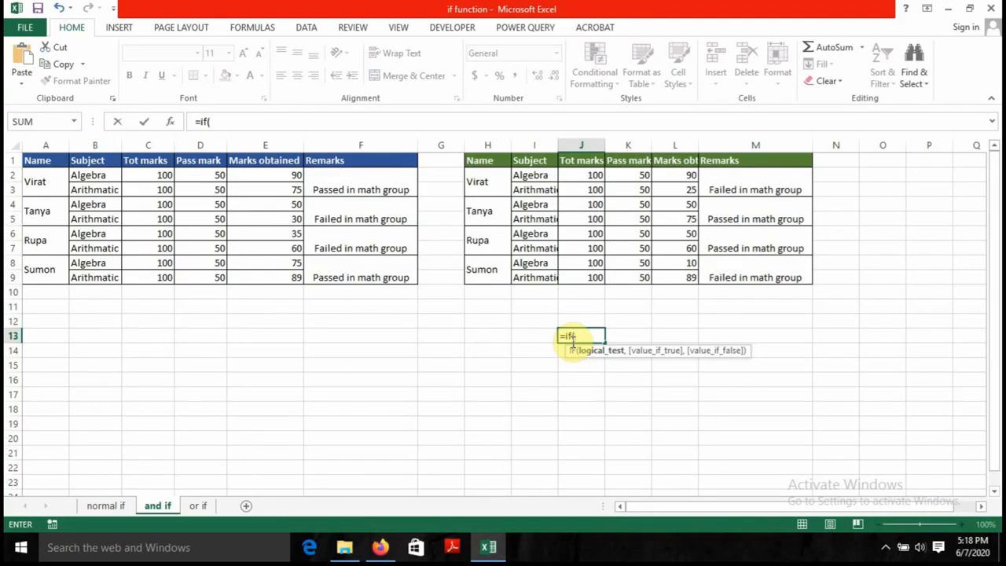
type("and")
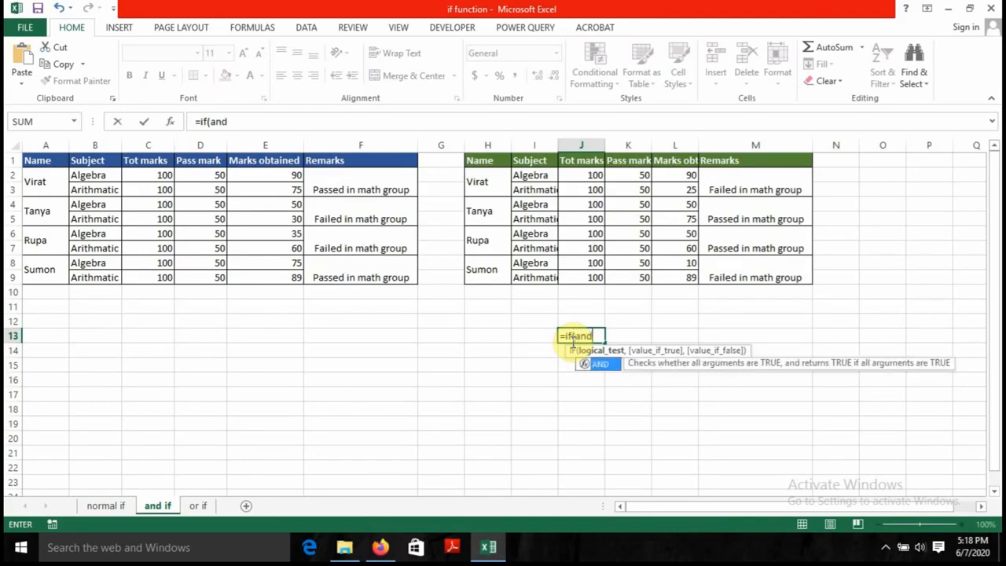
key("Tab")
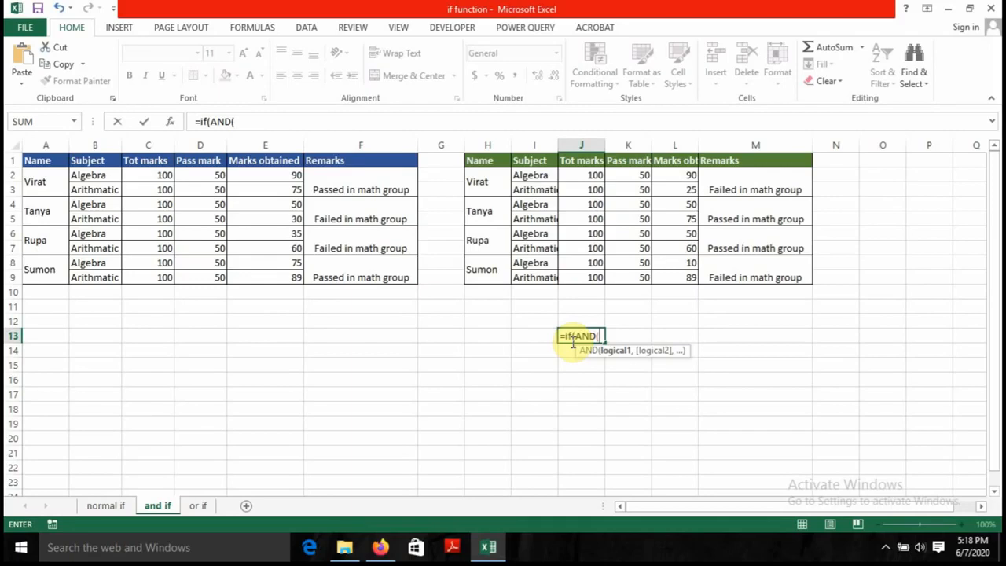
key("Escape")
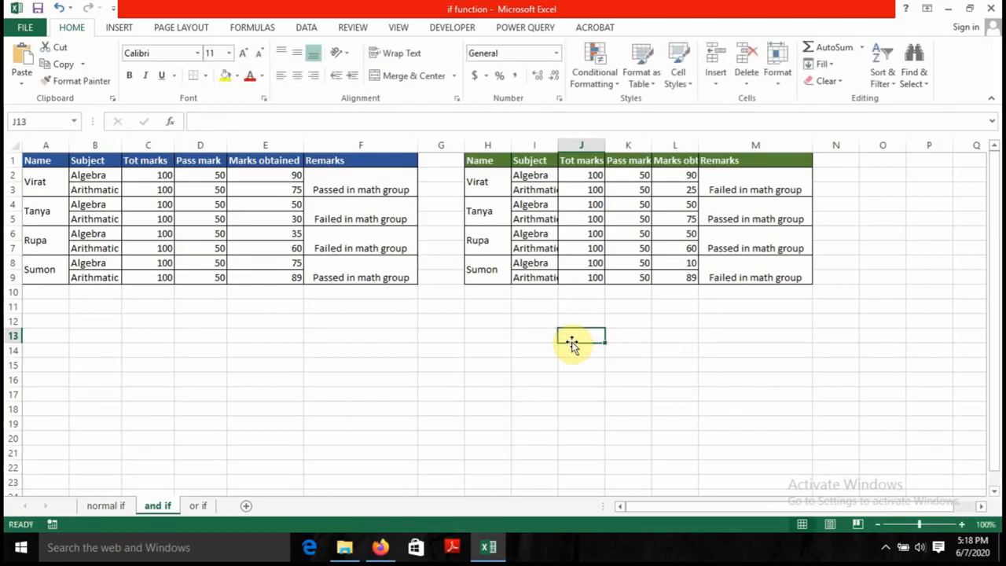
- On the "or if" sheet, start an IF formula in M2 with a nested OR function as its logical test
left_click(199, 507)
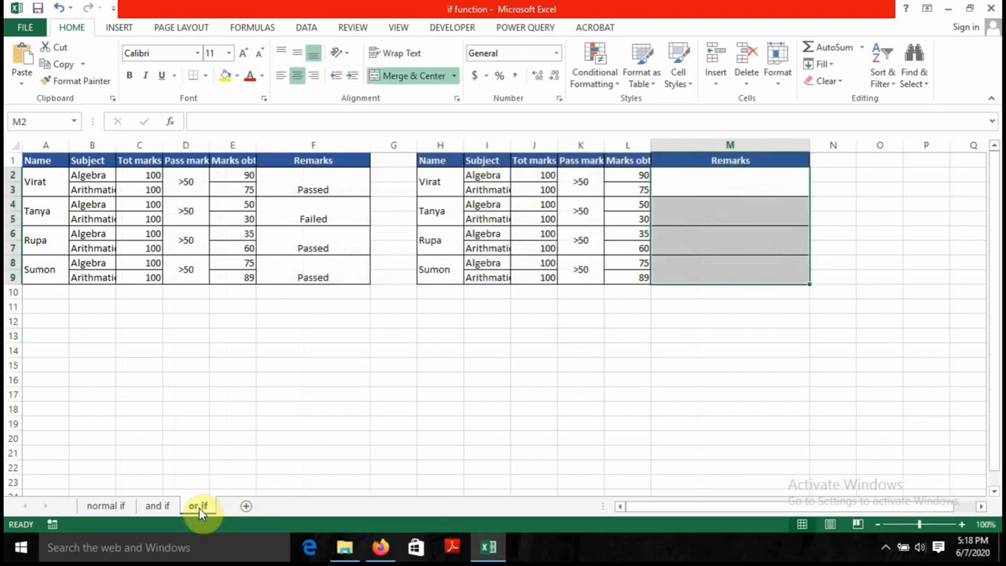
left_click(399, 349)
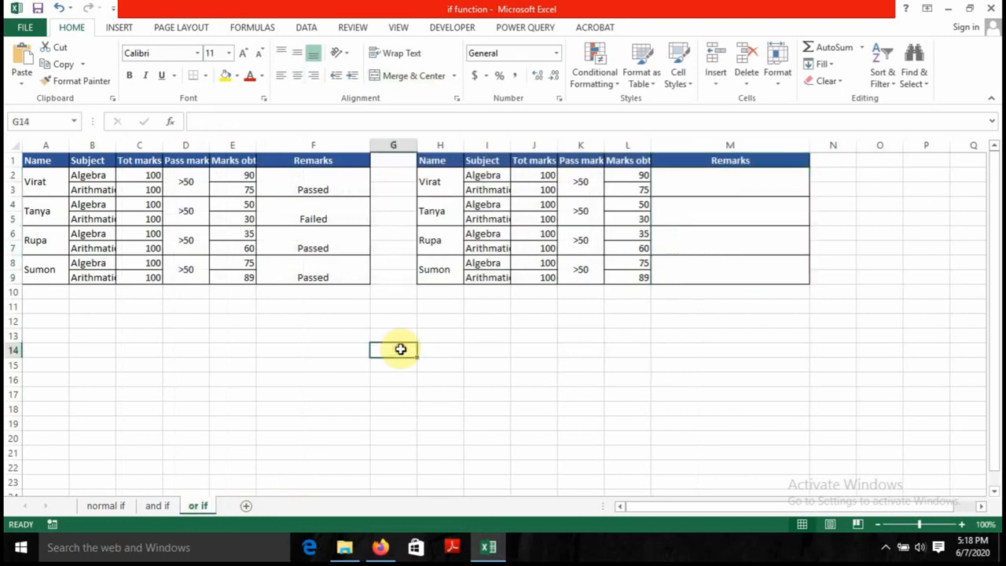
left_click(286, 338)
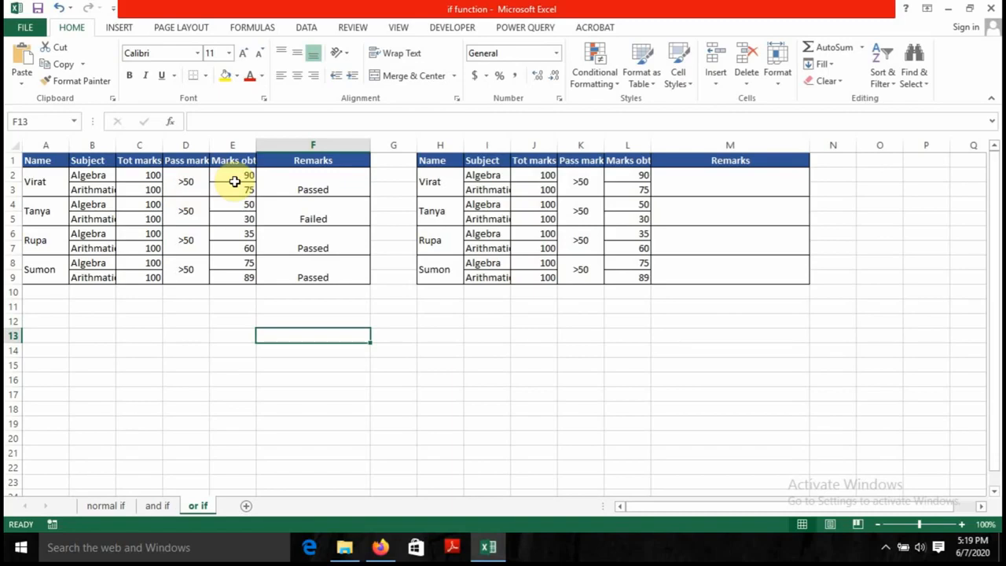
left_click(729, 195)
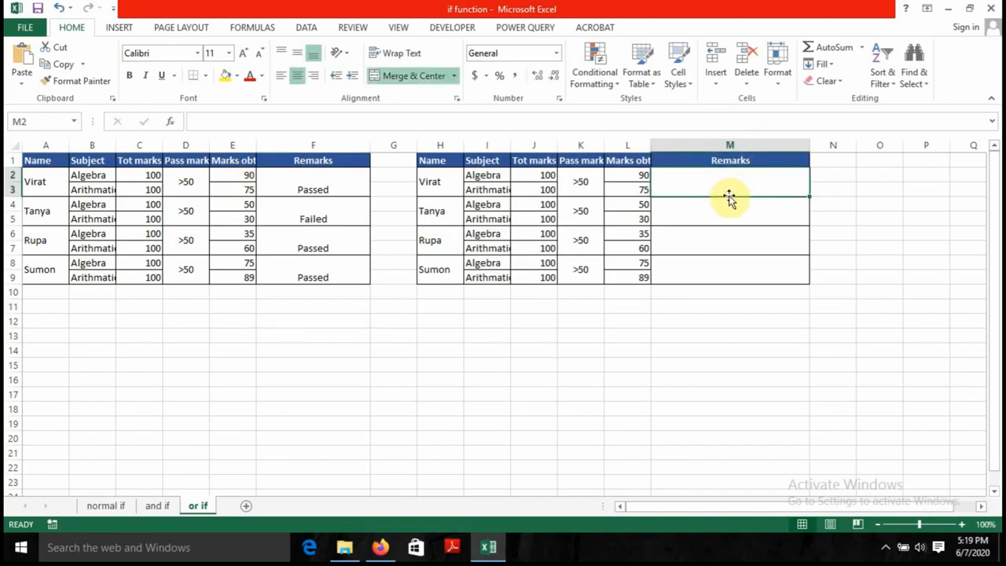
type("=if")
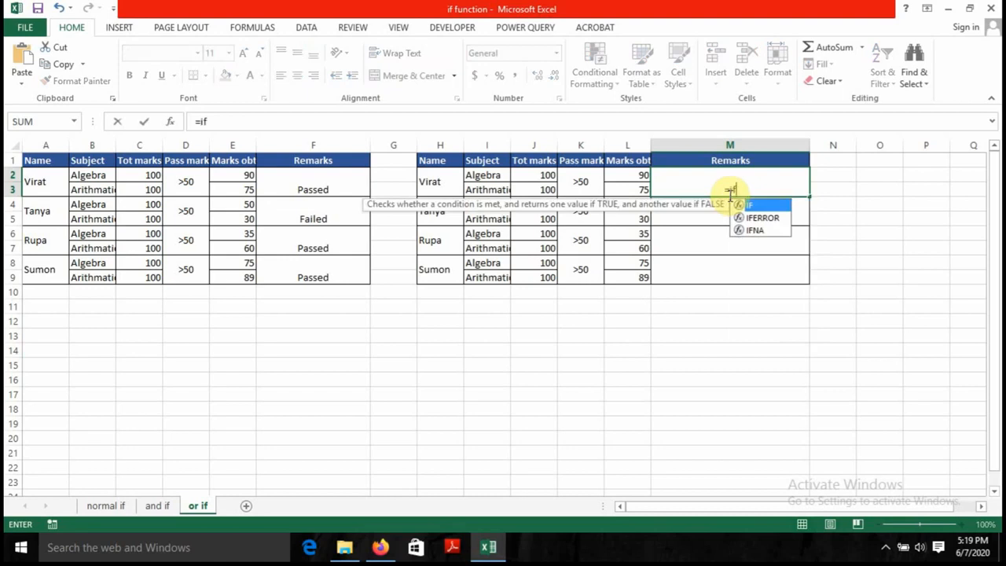
type("(")
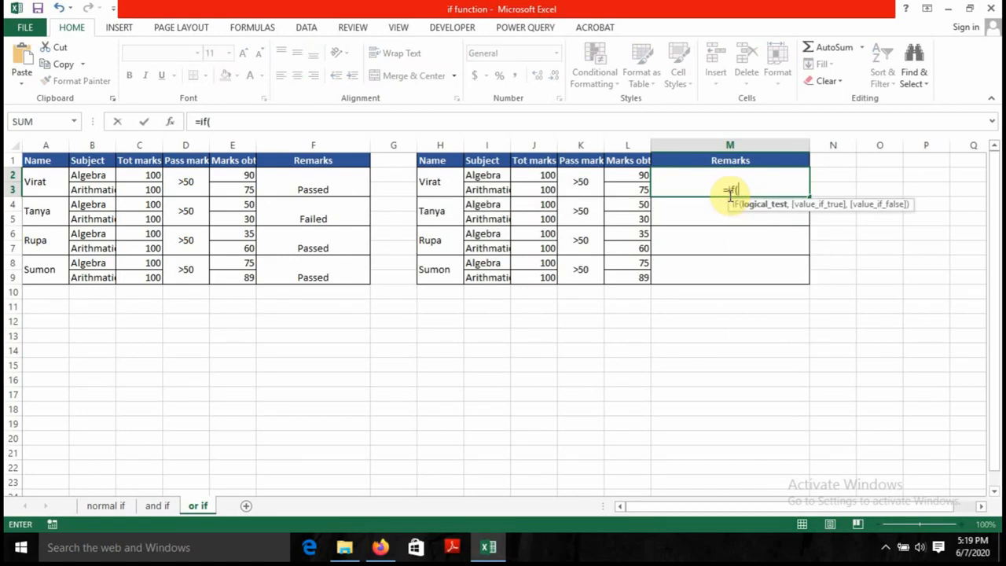
type("or")
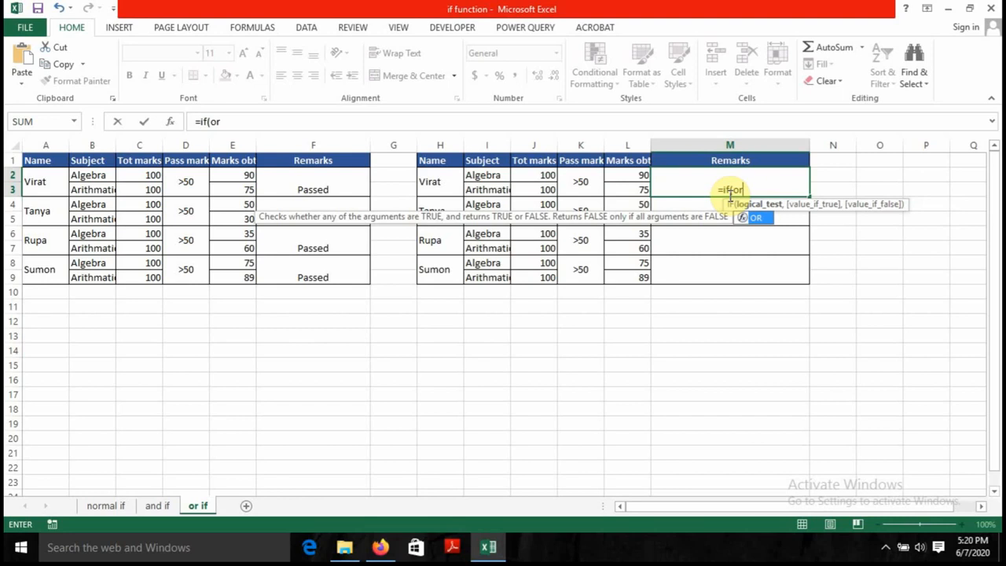
type("(")
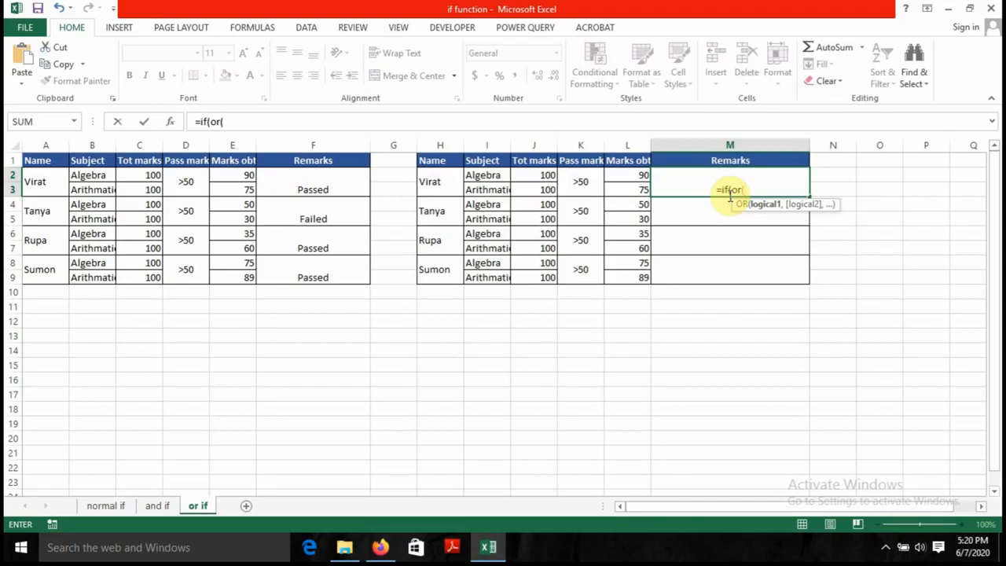
- Add the criteria L2>50 and L3>50 to the OR function in M2 and close it
left_click(636, 176)
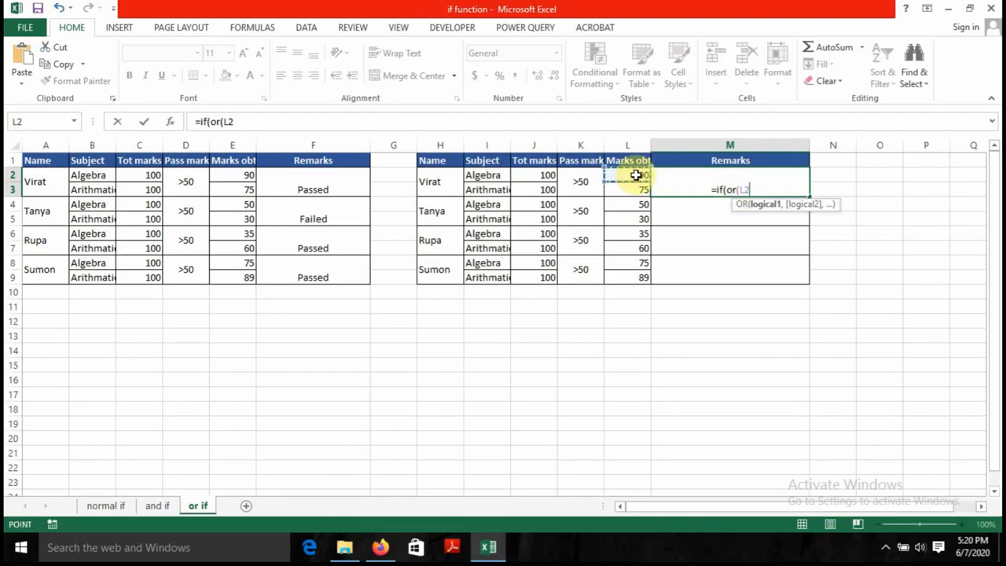
type(">")
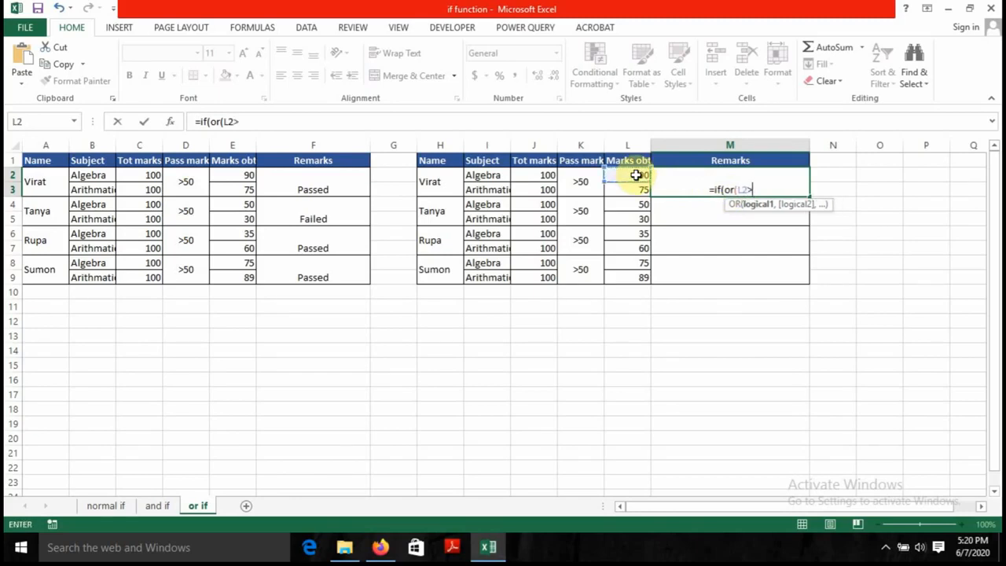
type("50,")
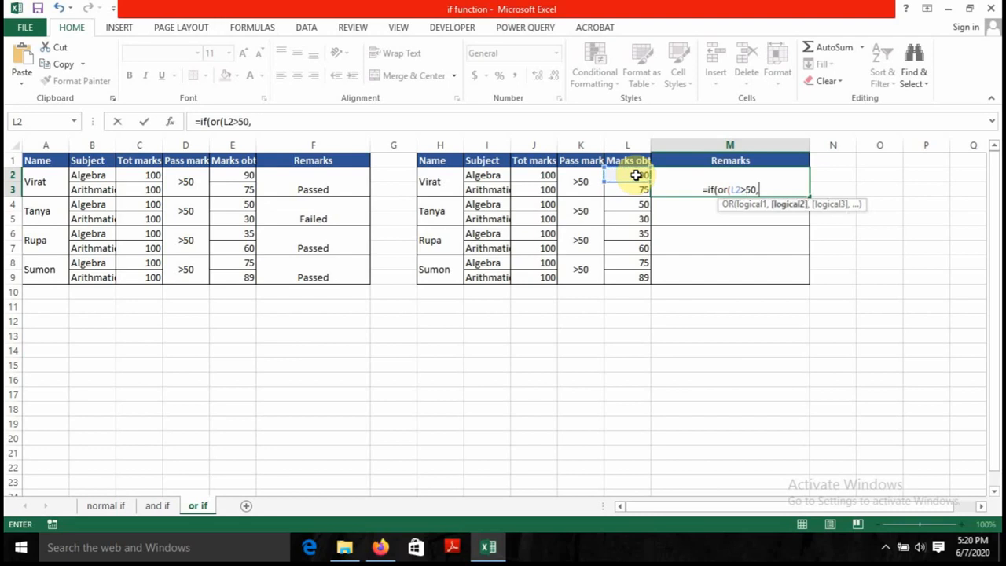
left_click(634, 193)
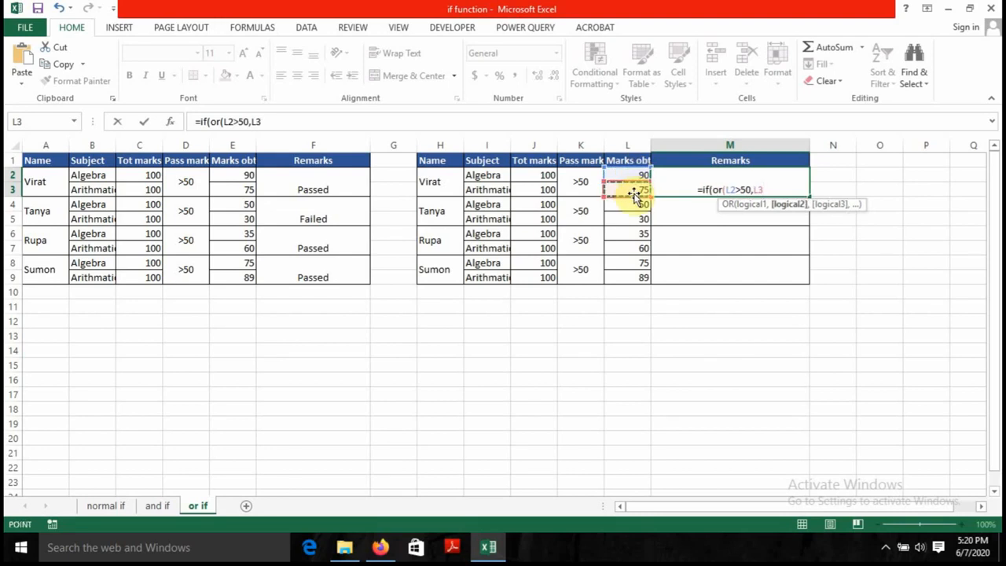
type(">50")
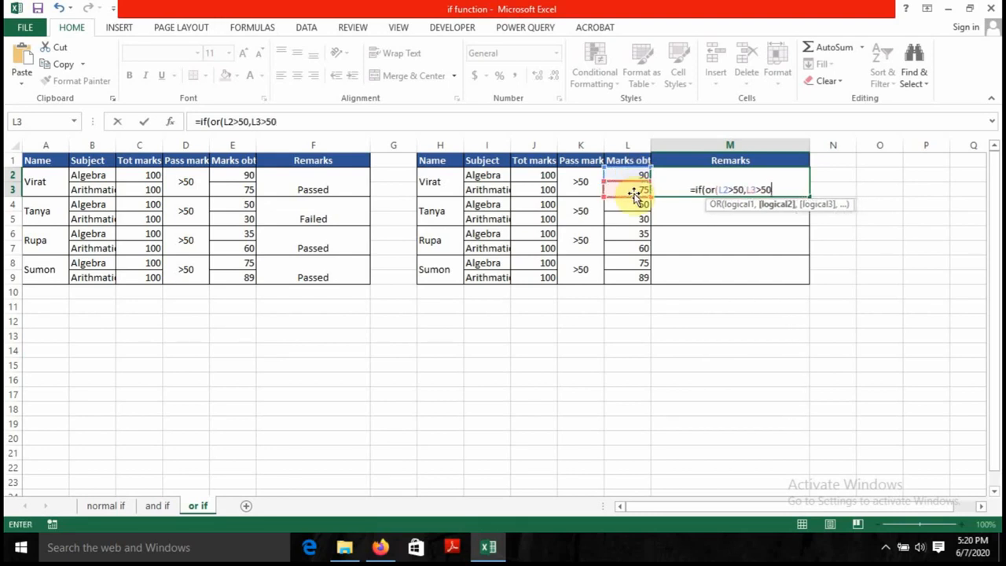
type(")")
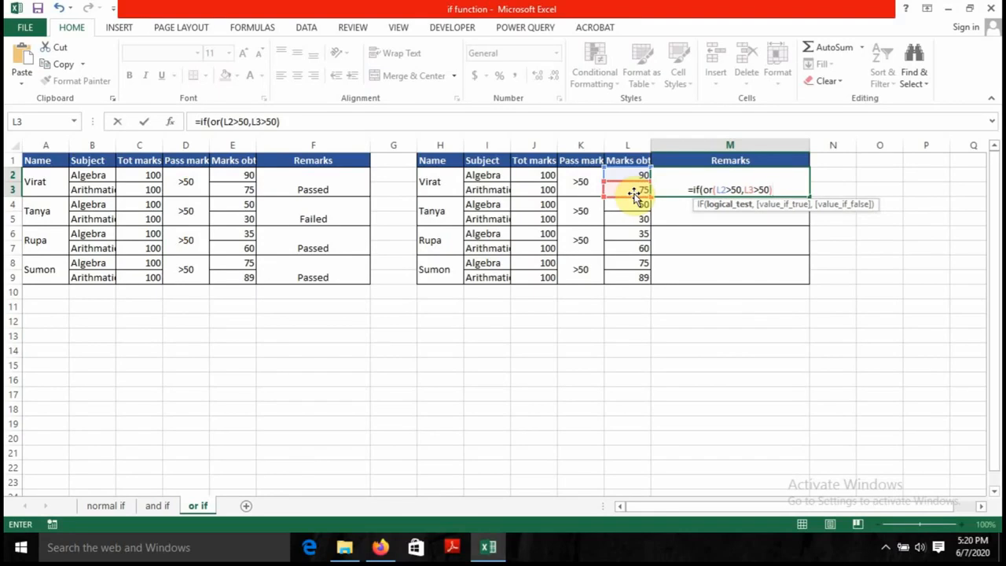
- Complete the M2 formula with "Passed" as the value if true and "Failed" as the value if false, and enter it
type(",")
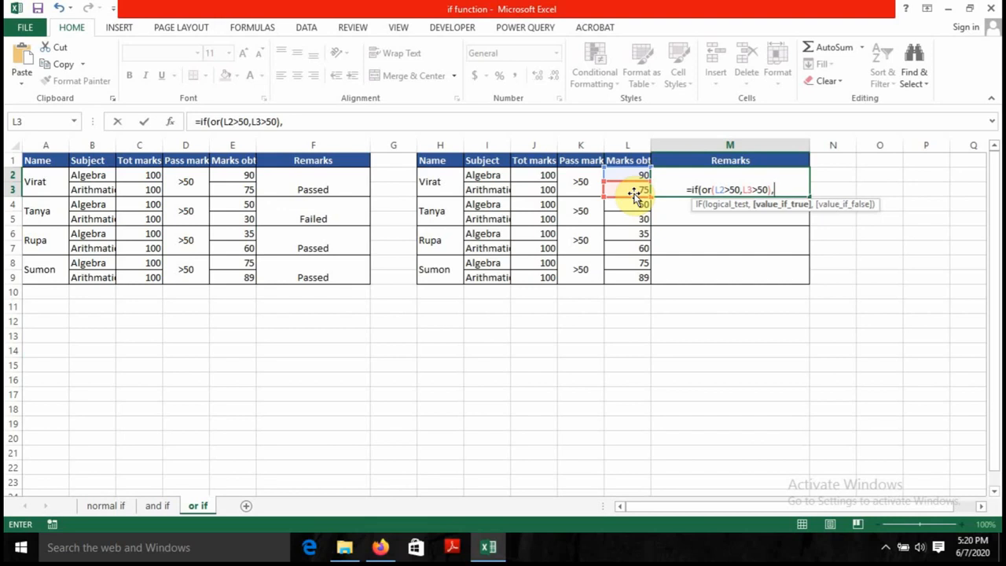
type("\"Pa")
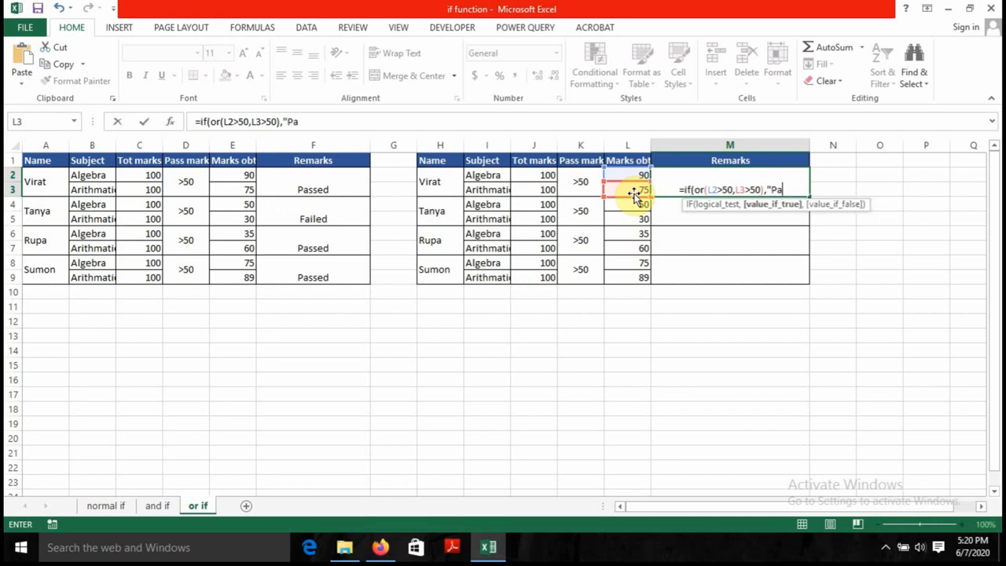
type("ssed\",")
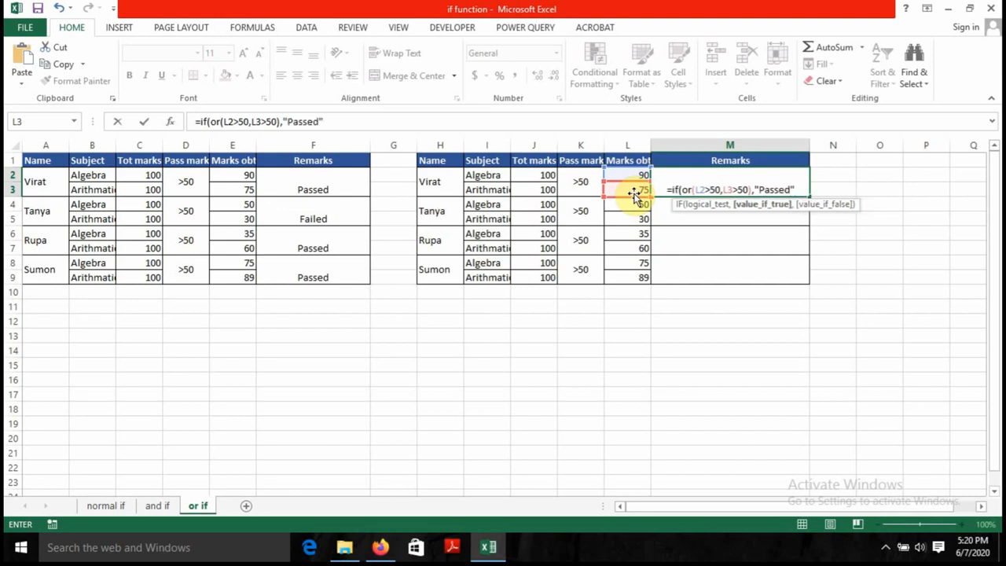
type("\"")
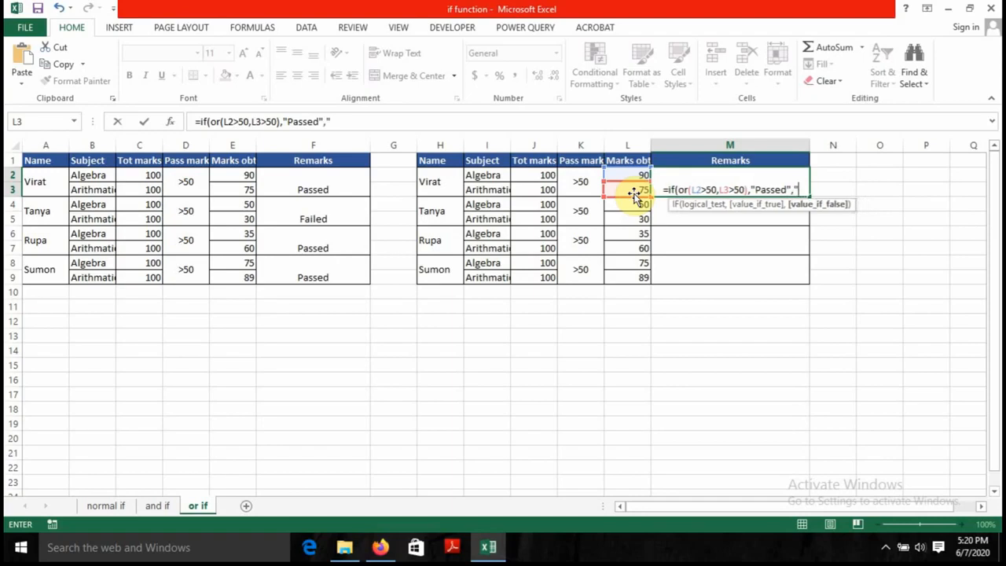
type("Fai")
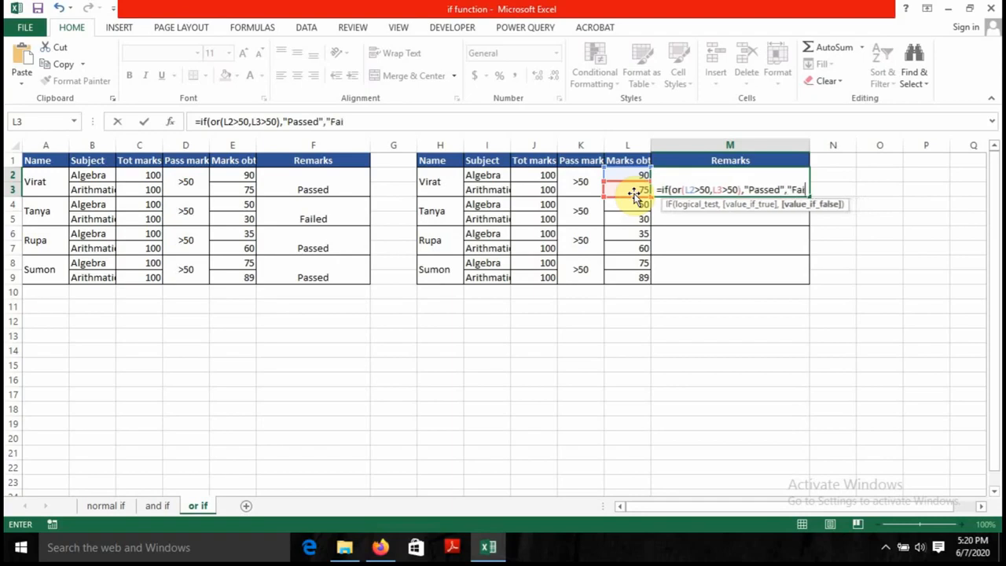
type("le\"")
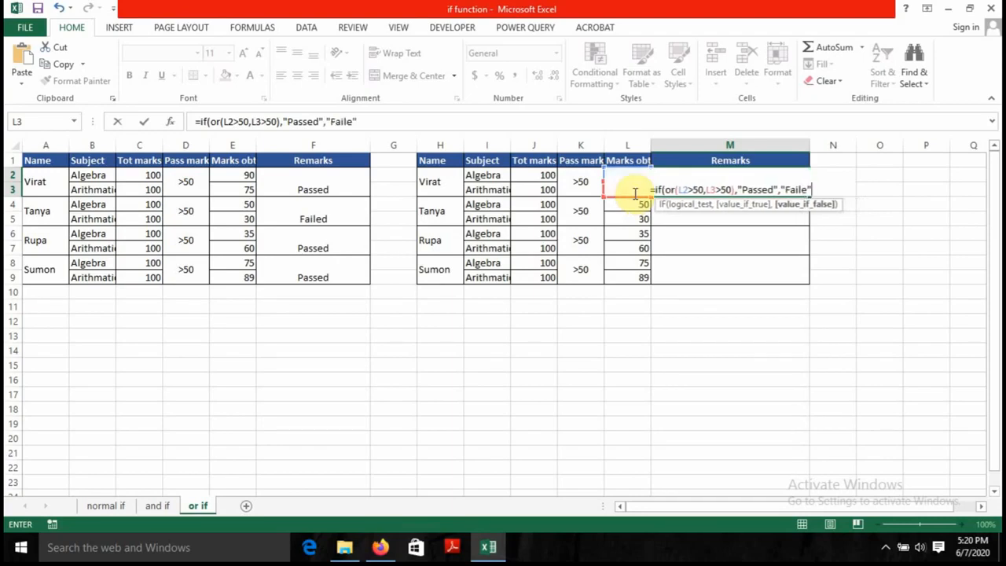
type(")")
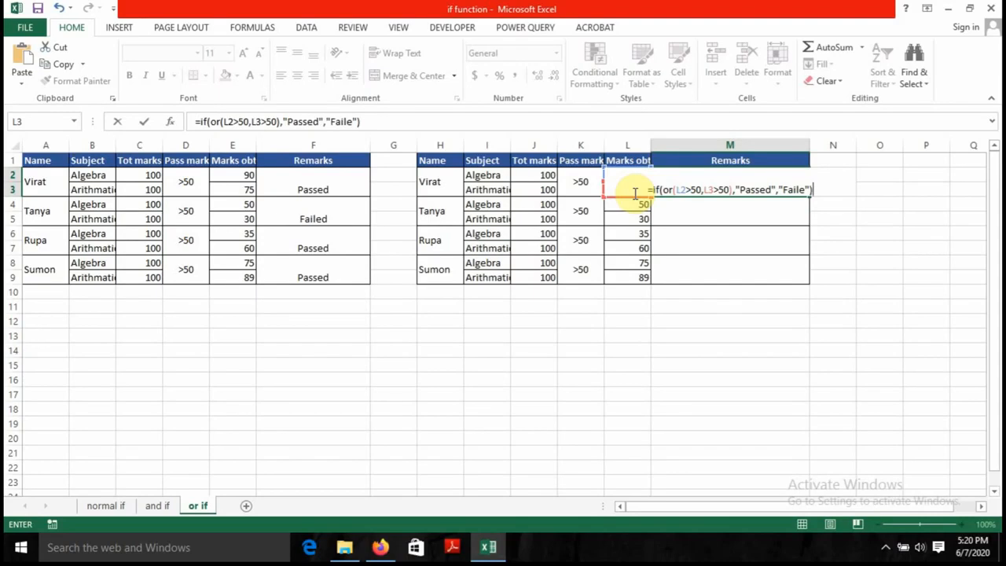
left_click(804, 189)
type("d")
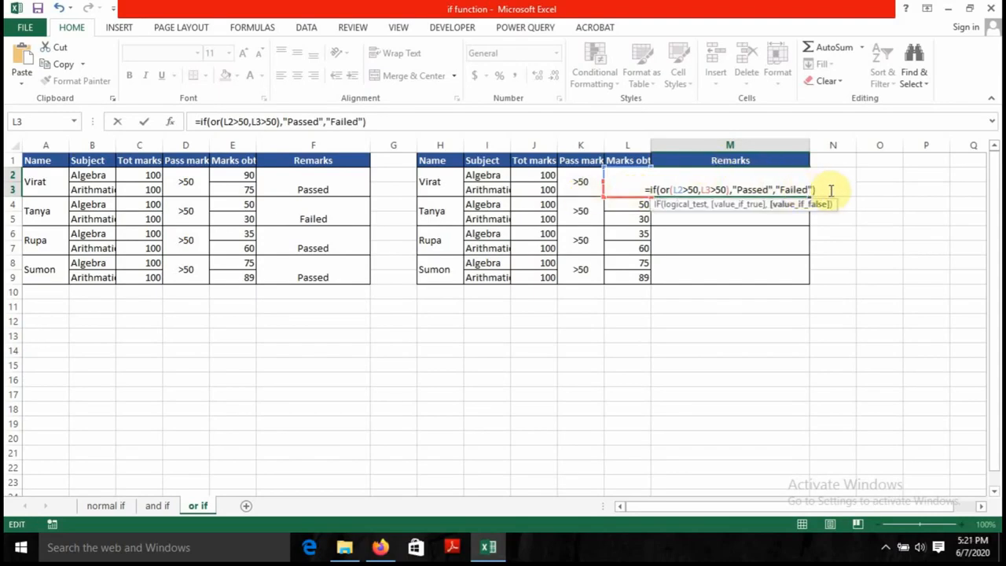
left_click(831, 192)
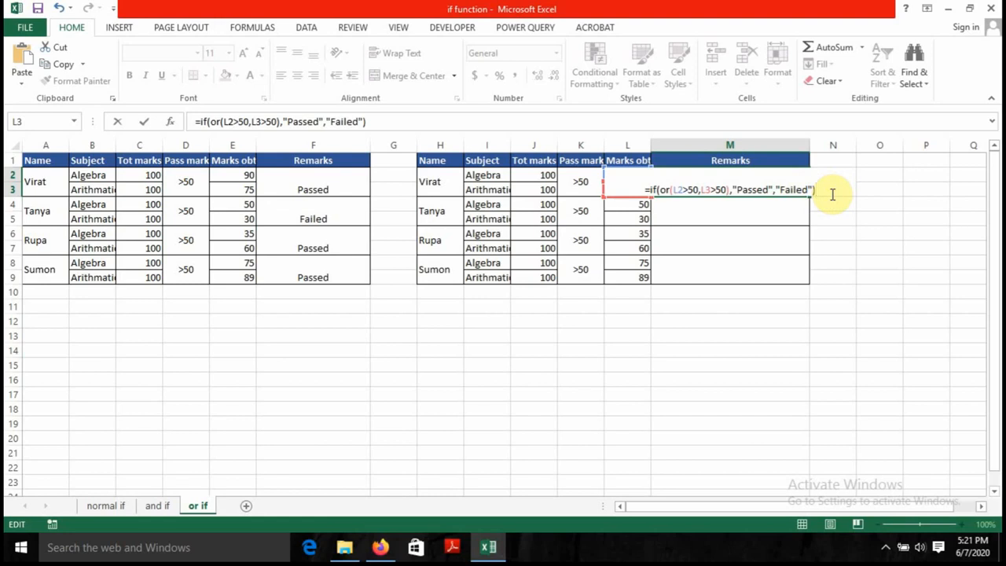
key("Return")
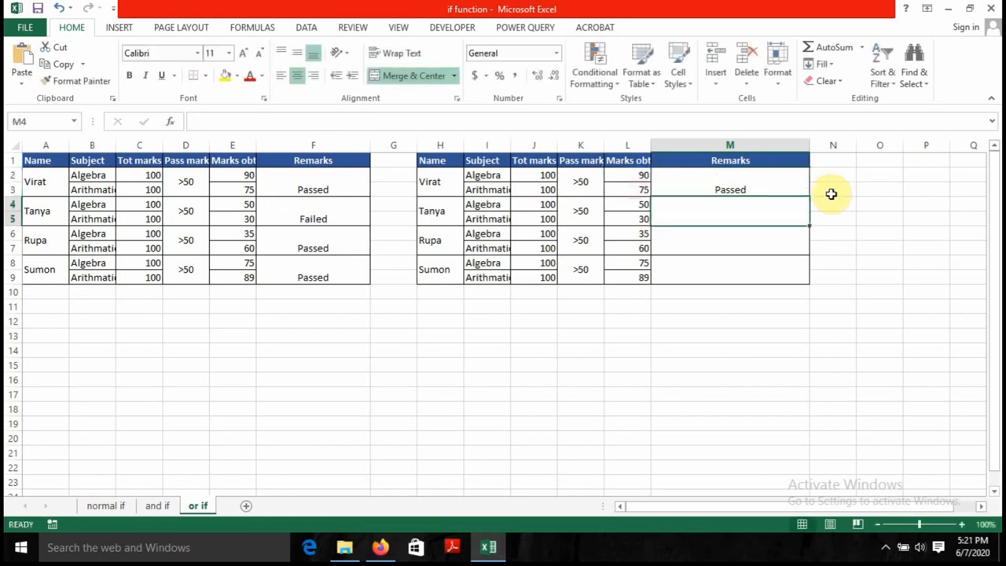
- Fill the M2 formula down the Remarks column through row 9 and check the M4 remark against L4, L5 and the pass mark in K4
left_click(761, 188)
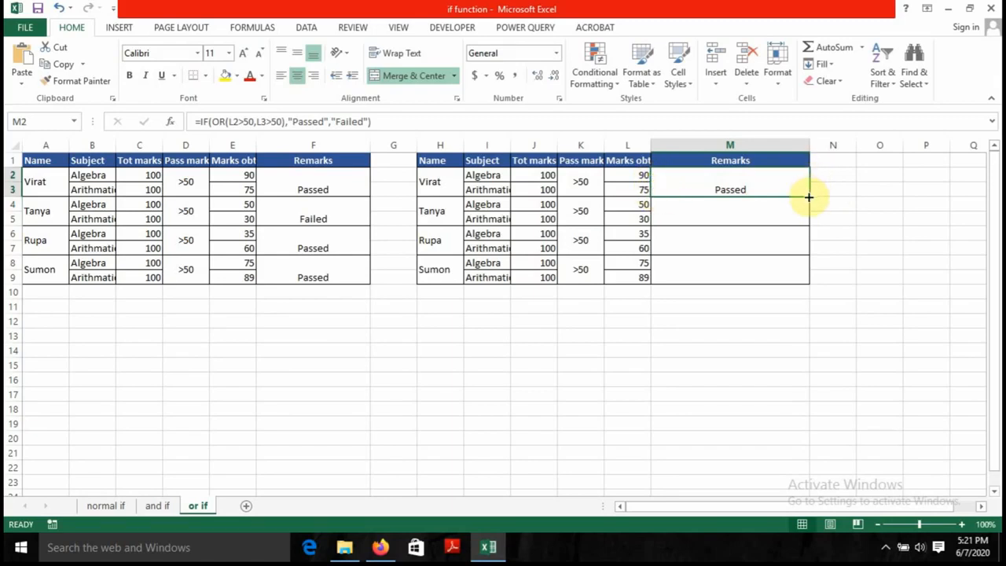
left_click_drag(807, 196, 820, 272)
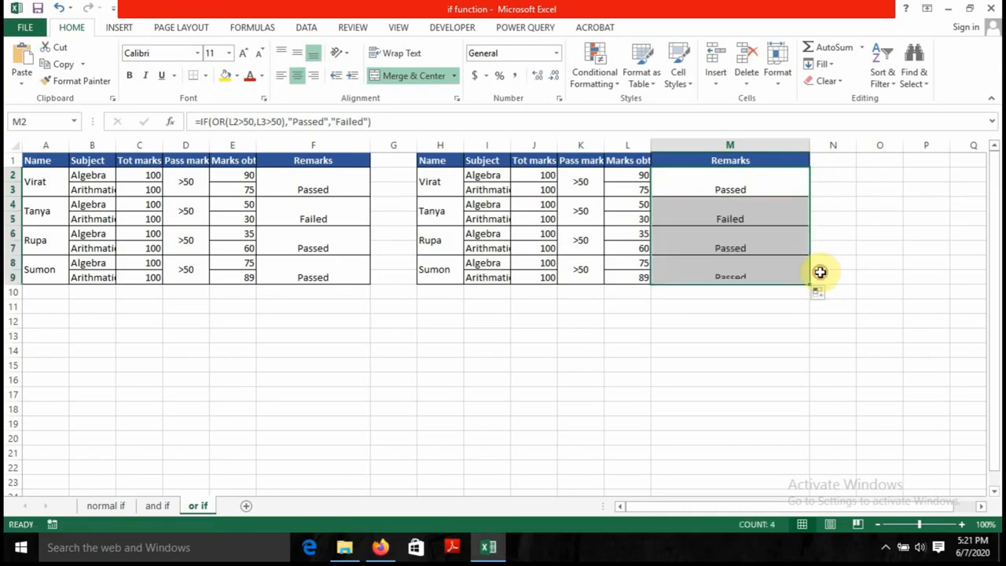
left_click(733, 217)
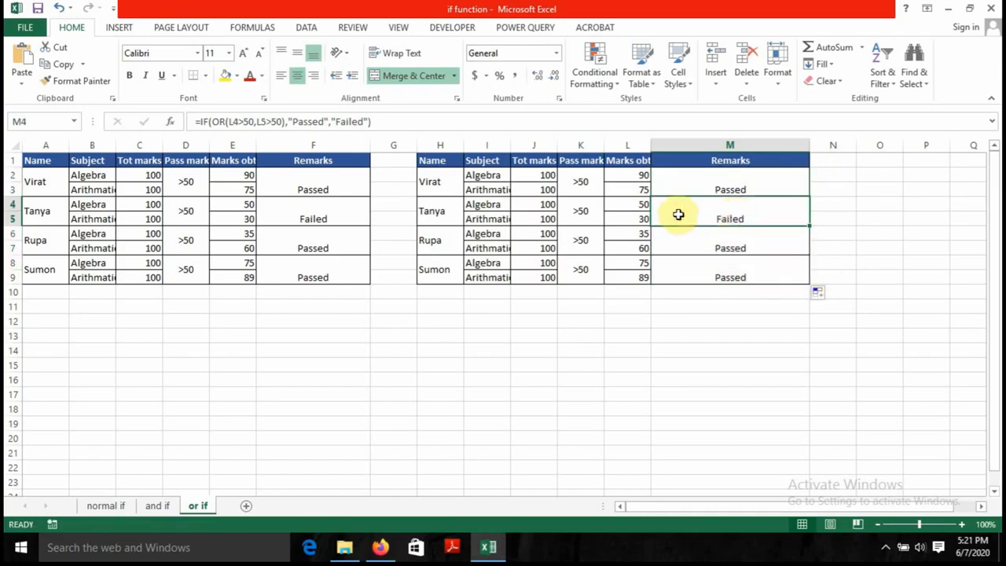
left_click(625, 205)
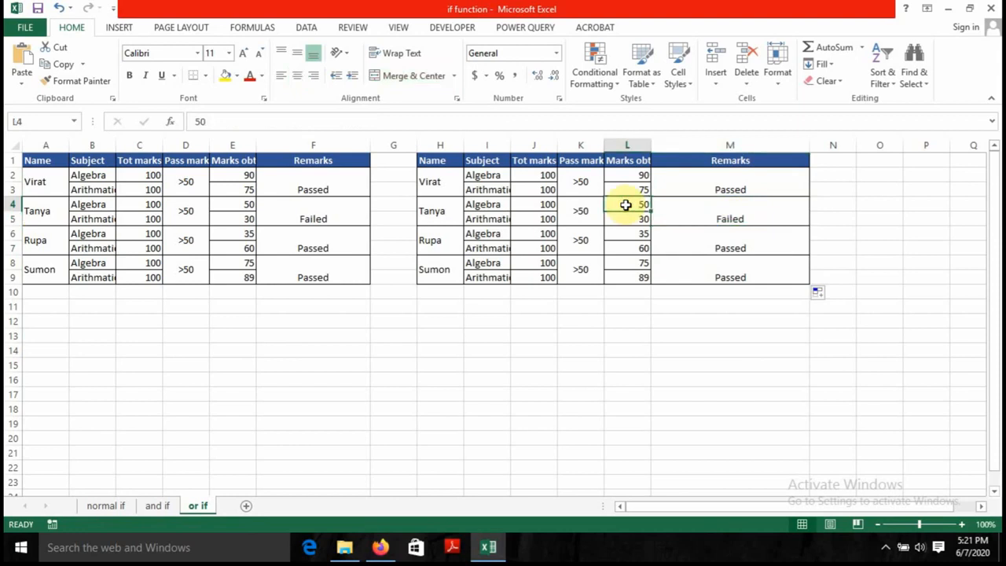
left_click(630, 220)
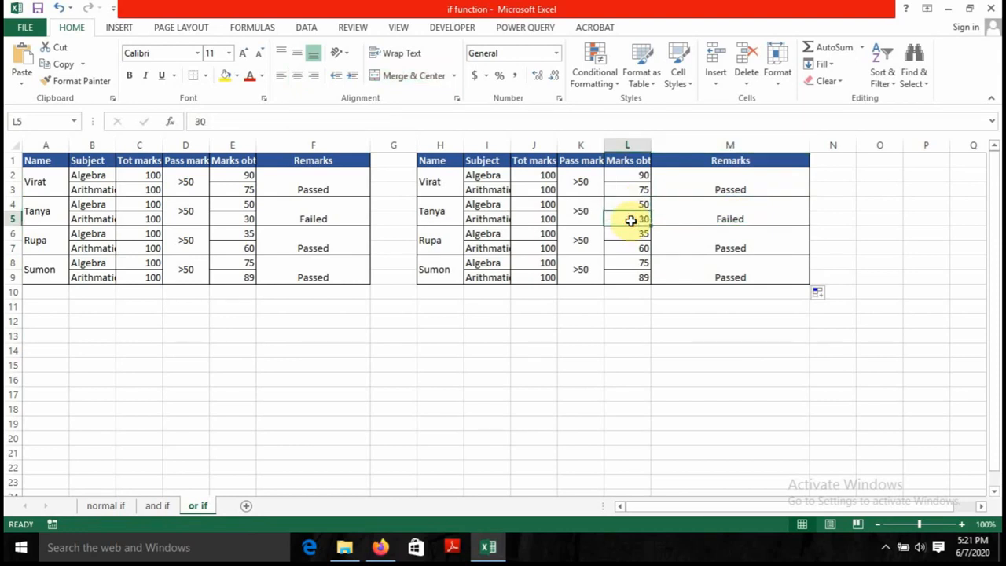
left_click(587, 208)
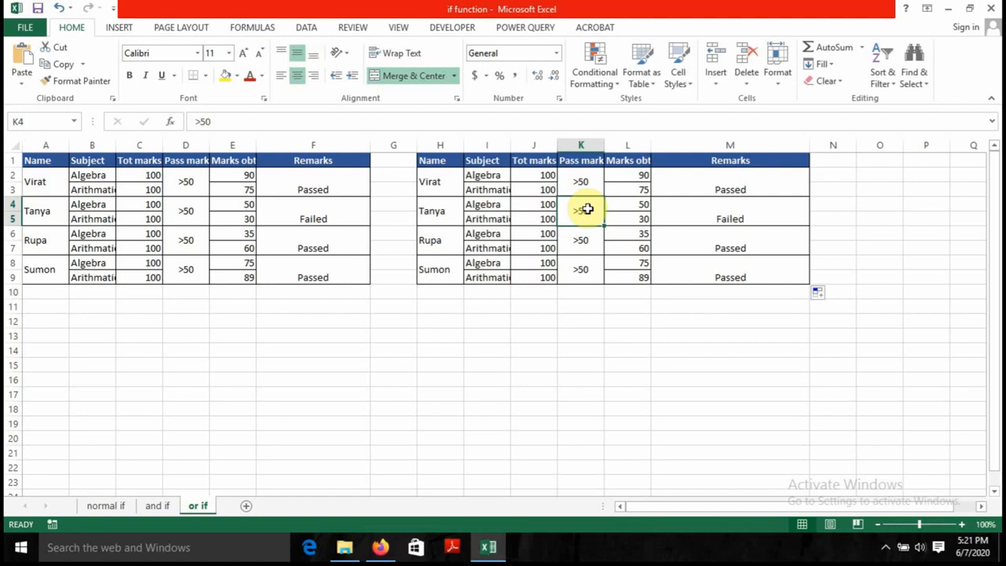
- Clear the formulas from the Remarks cells M2 through M9 in the second table
left_click(739, 218)
left_click(742, 186)
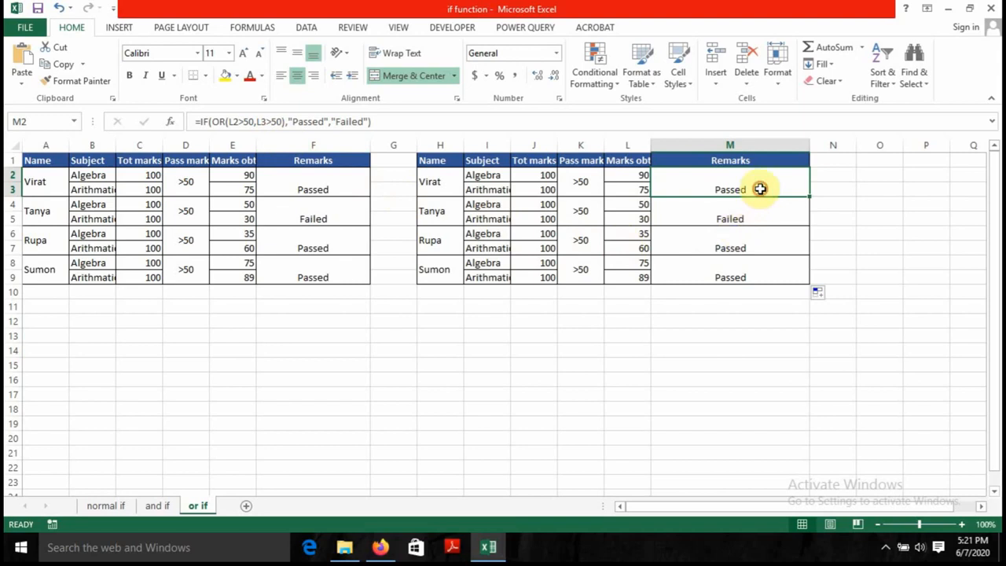
type("=")
key("Escape")
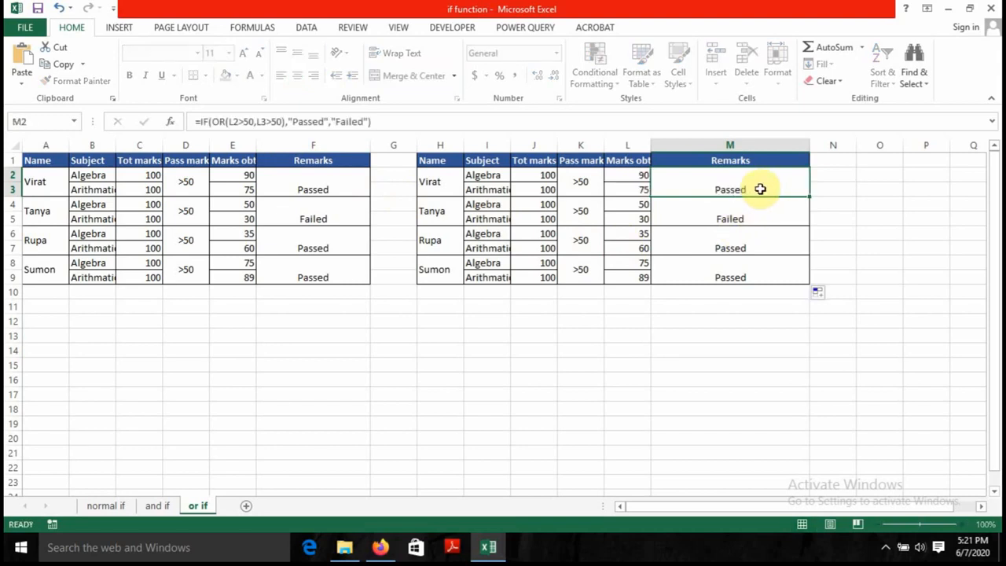
left_click_drag(760, 189, 765, 277)
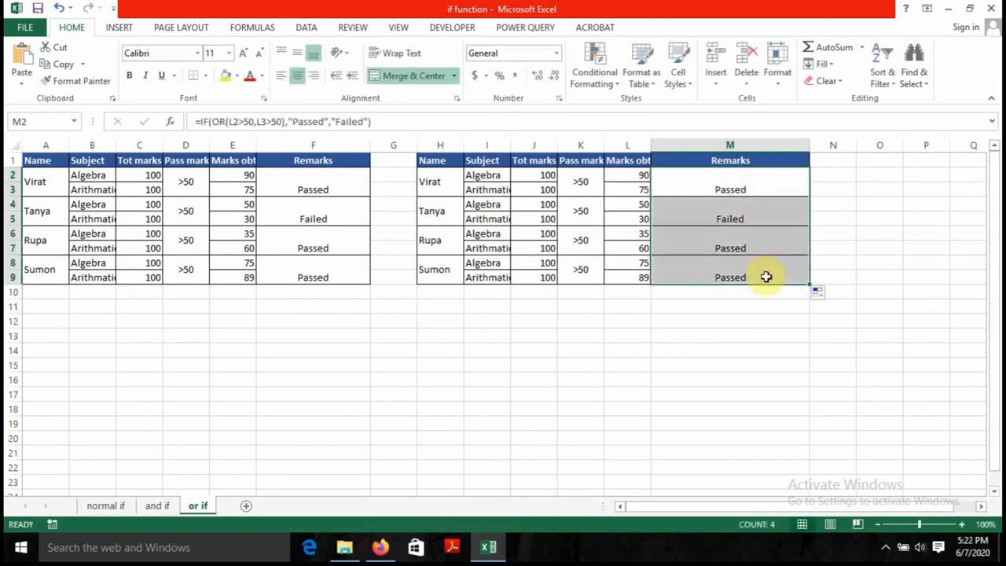
key("Delete")
- Start a new IF formula in the emptied cell M2 with a nested OR function as its logical test
left_click(740, 182)
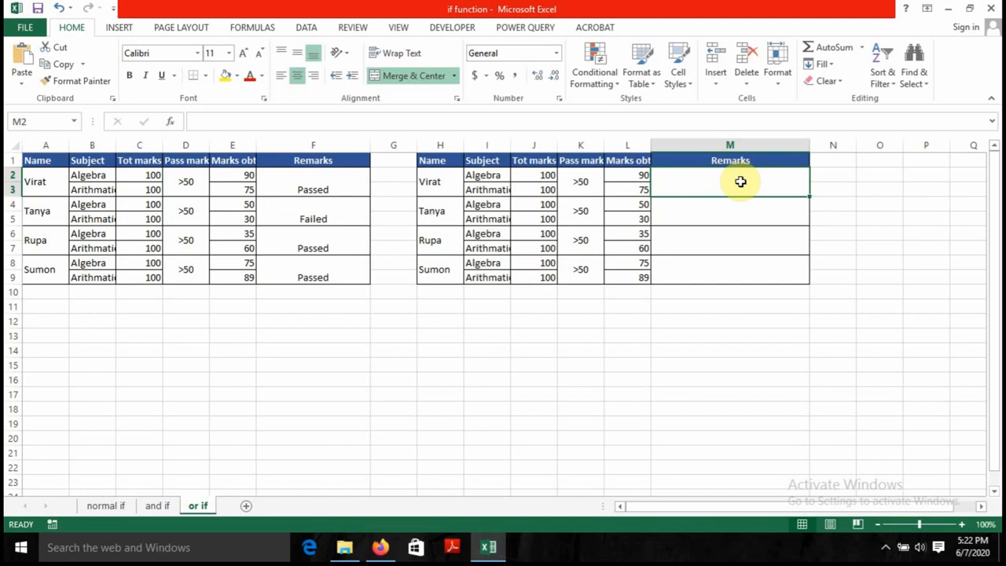
type("=if")
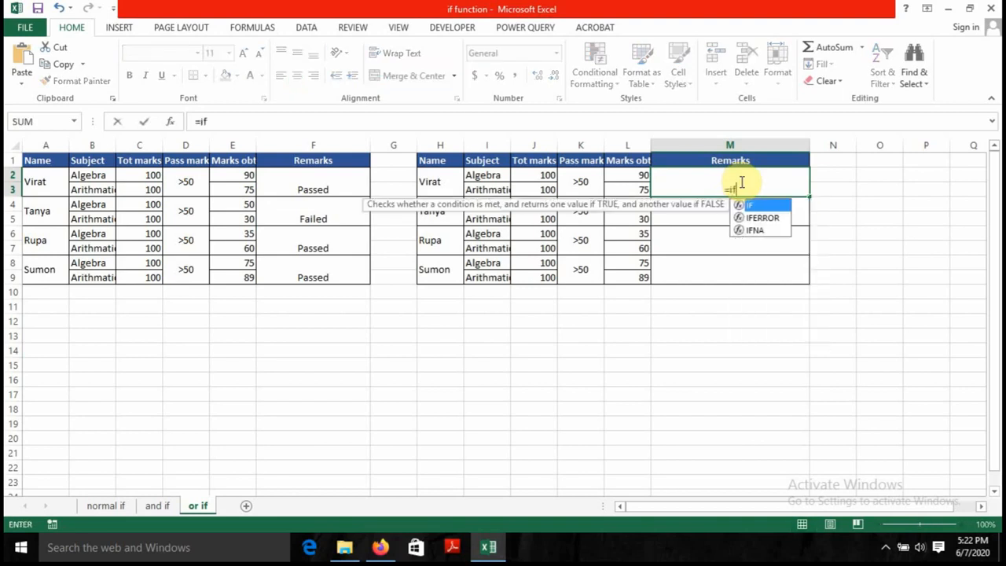
type("(")
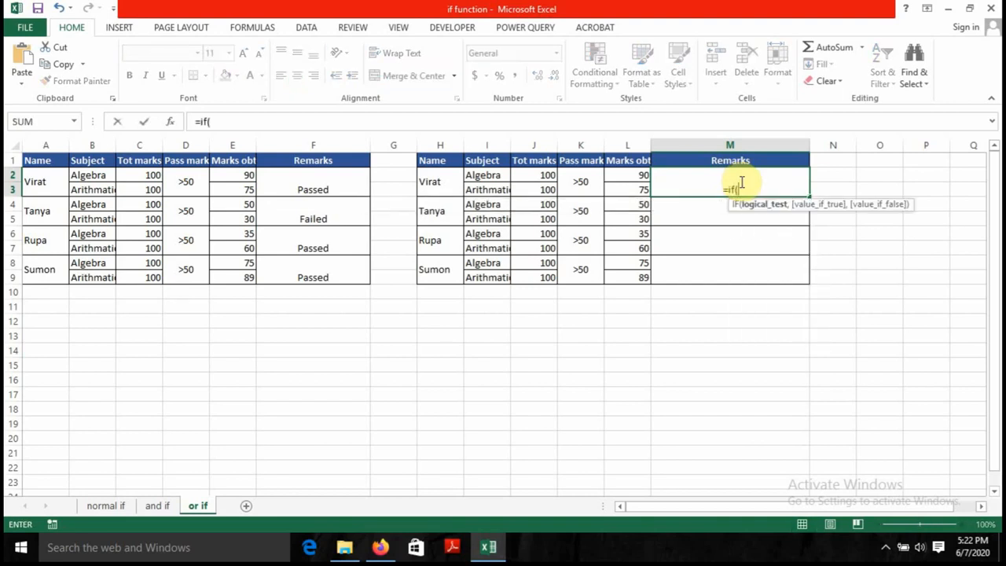
type("or(")
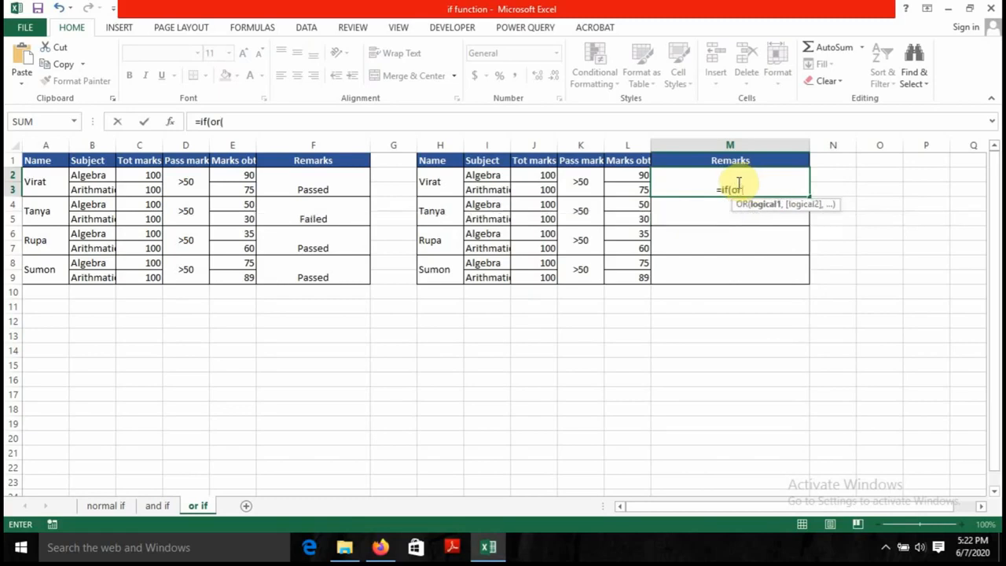
- Add L2>50 and L3>50 as the OR conditions in M2 and close the nested function
left_click(629, 175)
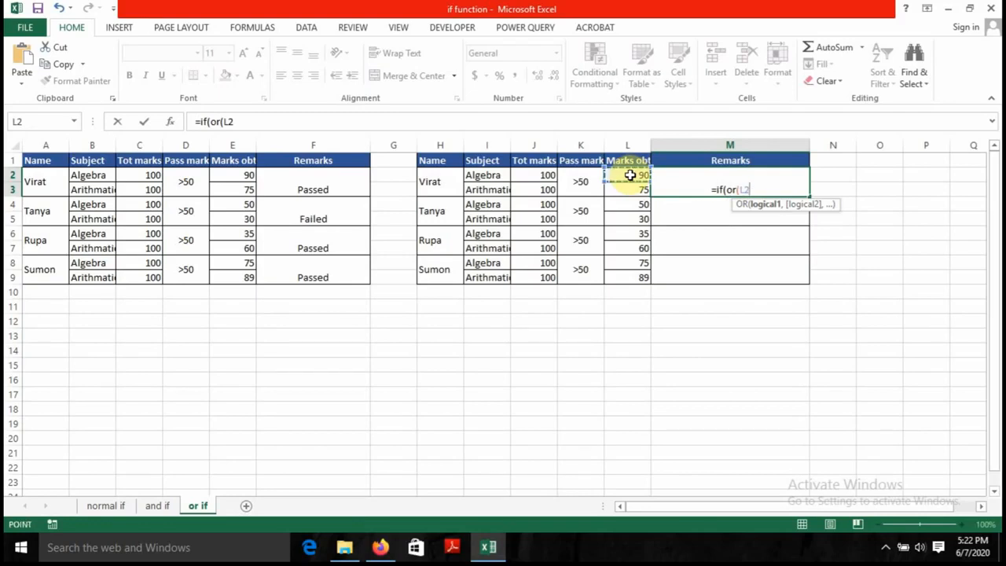
type(">50")
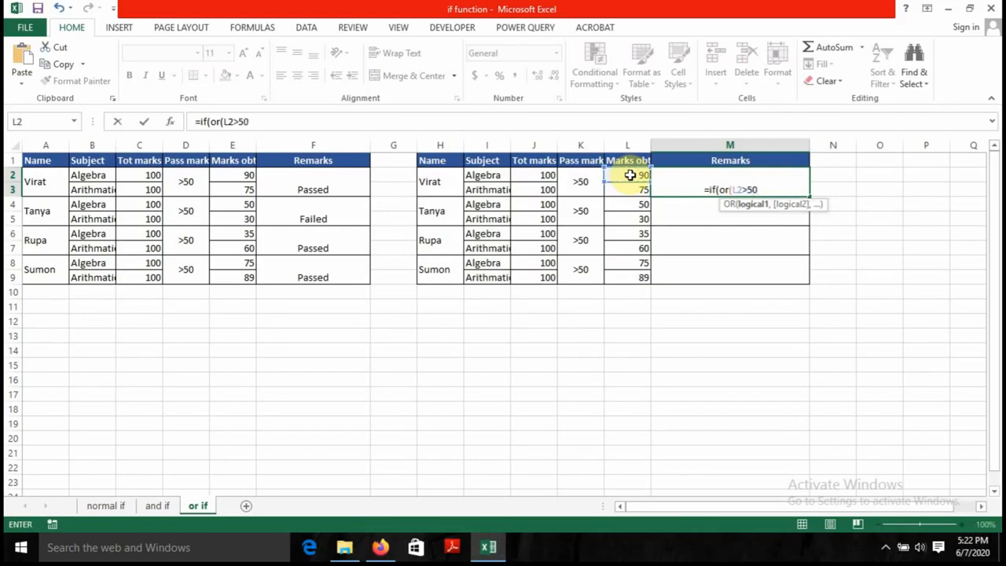
type(",")
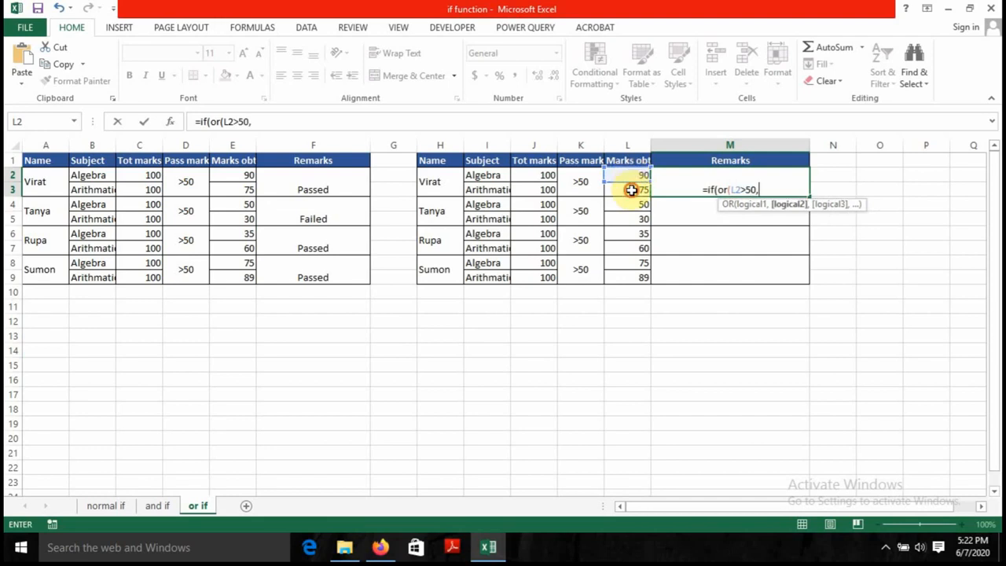
left_click(631, 190)
type(">50")
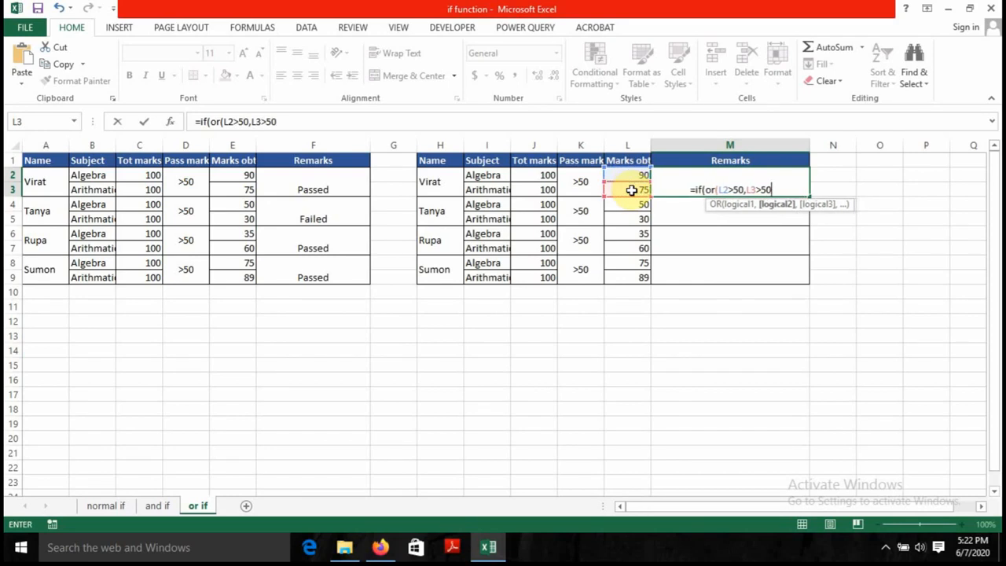
type(",\"")
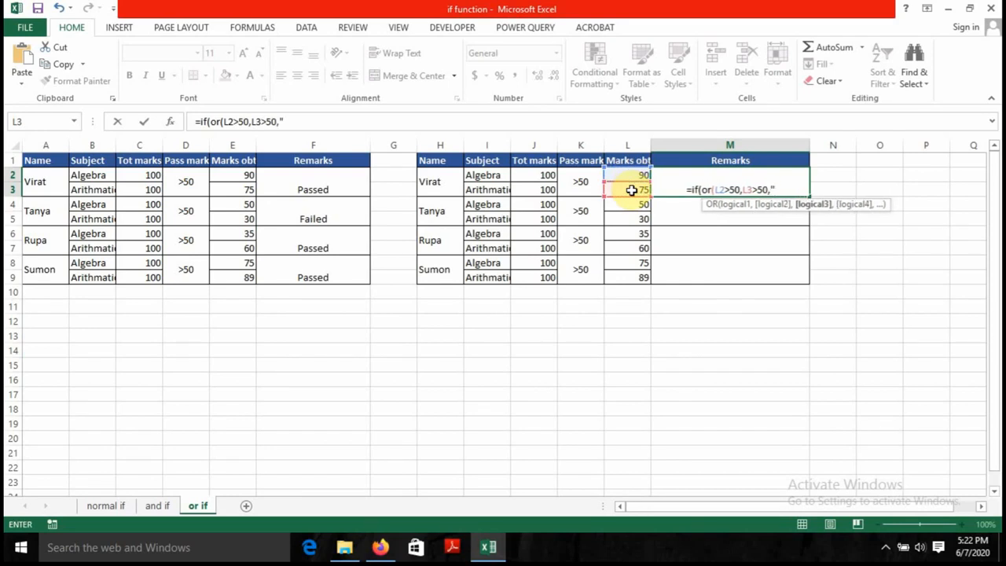
key("BackSpace")
key("BackSpace")
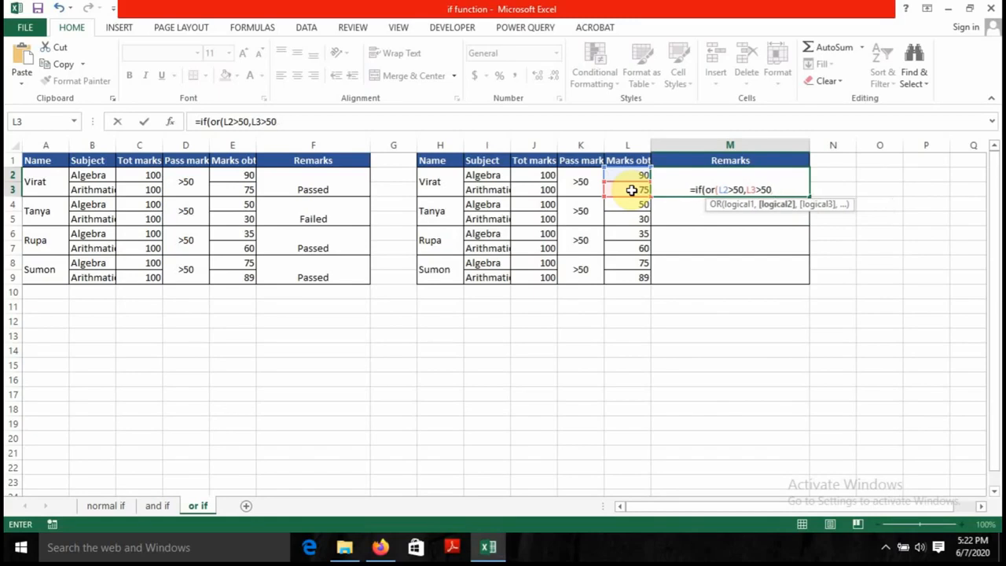
type("),")
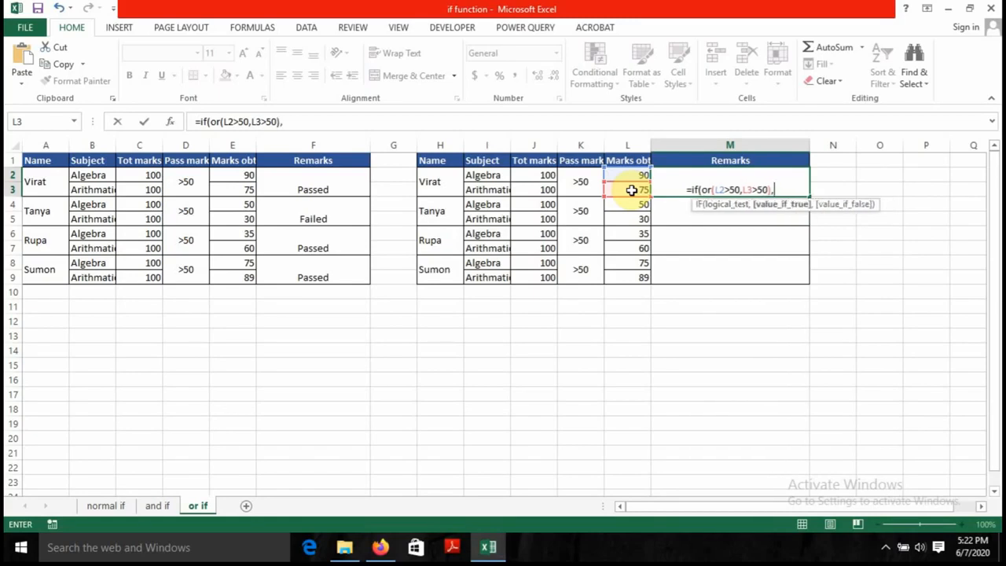
- Finish the M2 formula with "Passed" as the value if true and "Faile" as the value if false, and enter it
type("\"")
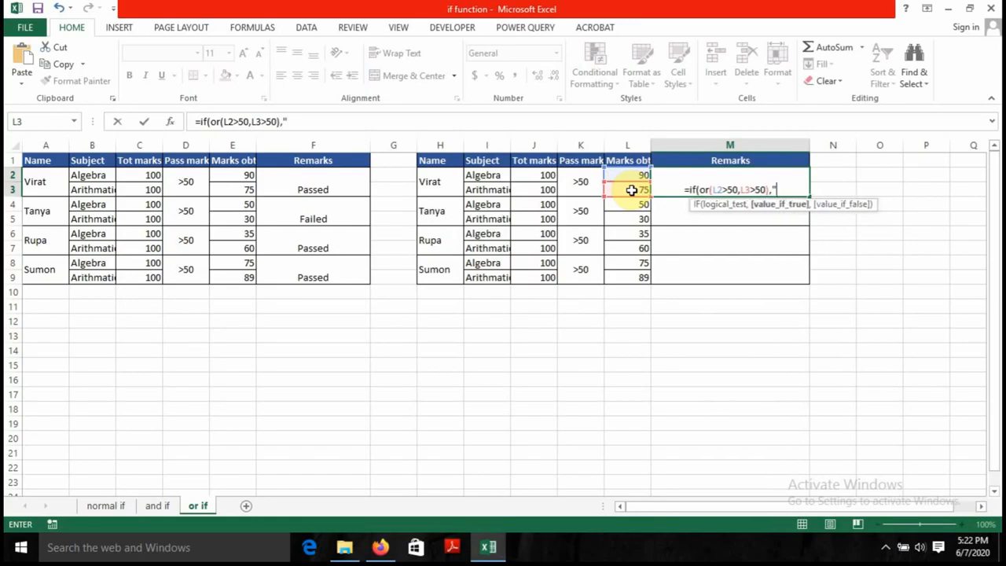
type("Passed")
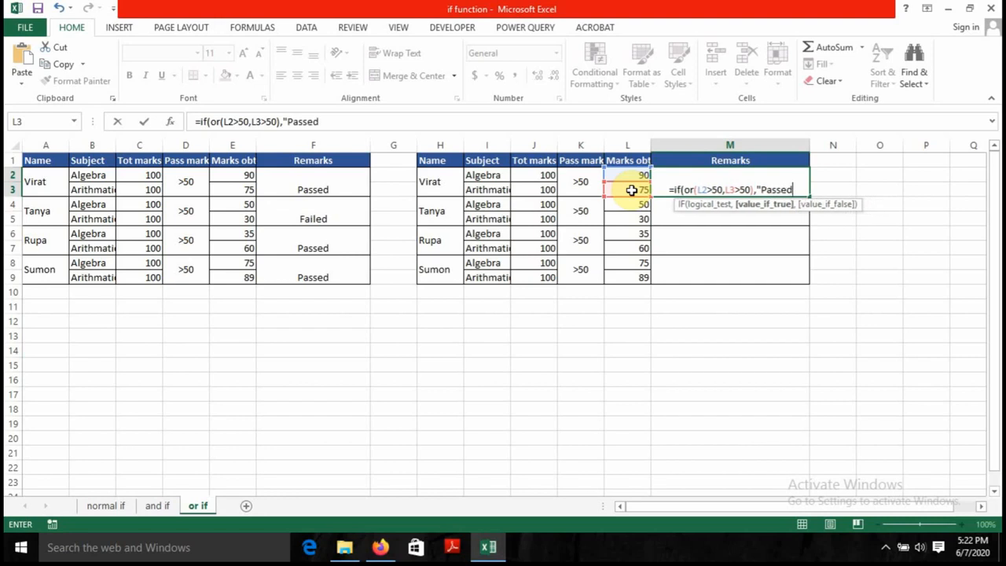
type("\",\"")
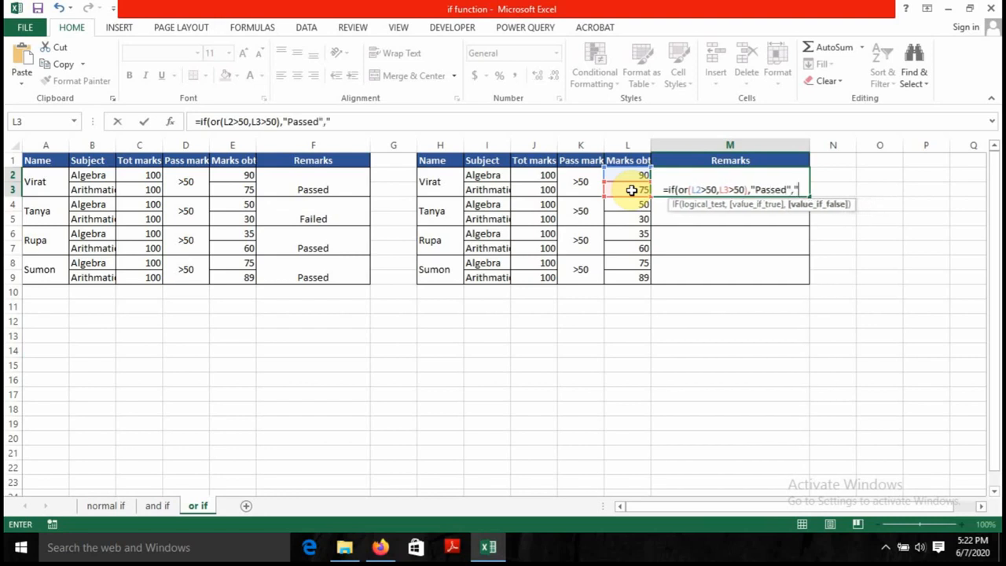
type("Faile")
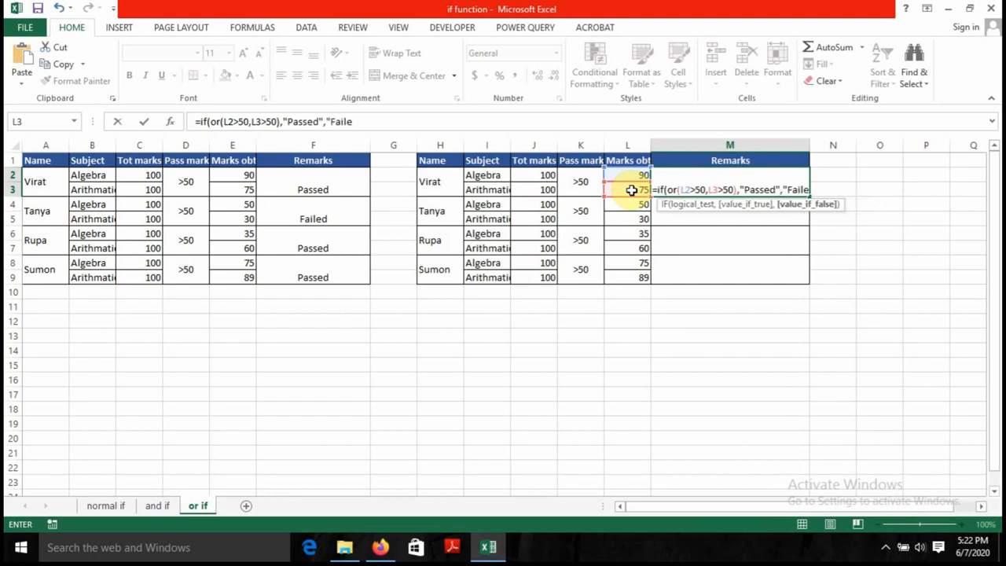
type("\")")
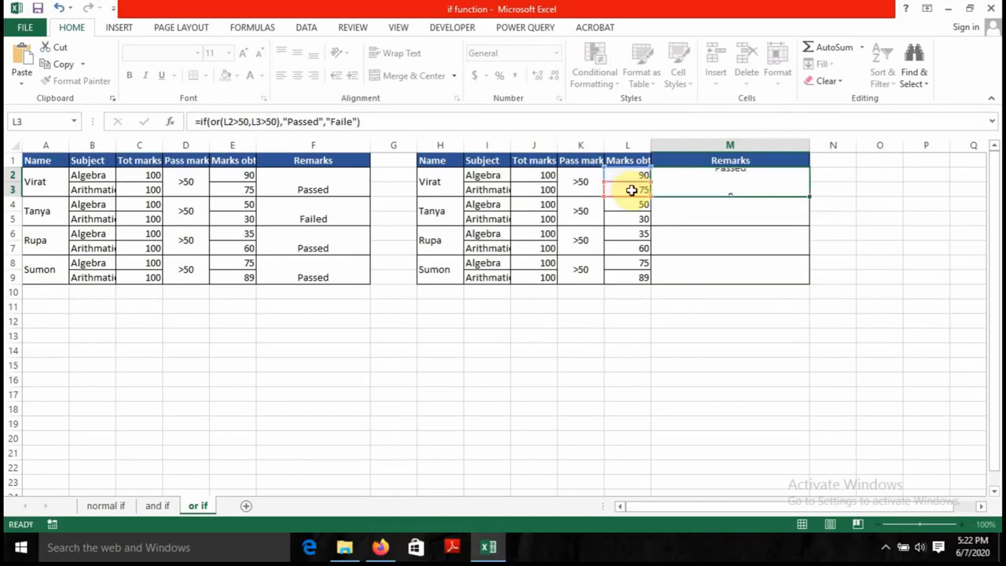
key("Return")
- Correct the value if false in the M2 formula to "Failed"
left_click(708, 193)
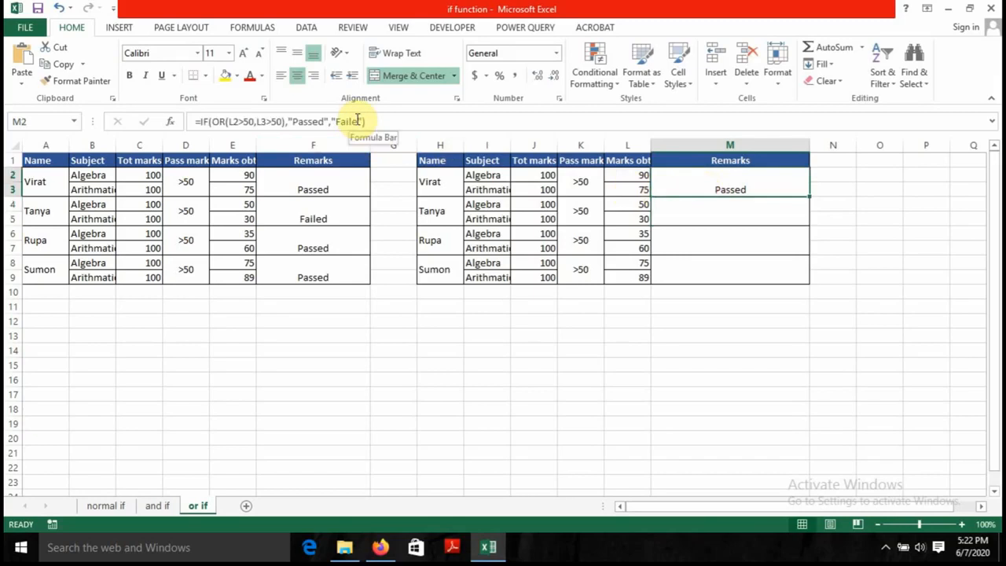
left_click(359, 122)
type("d")
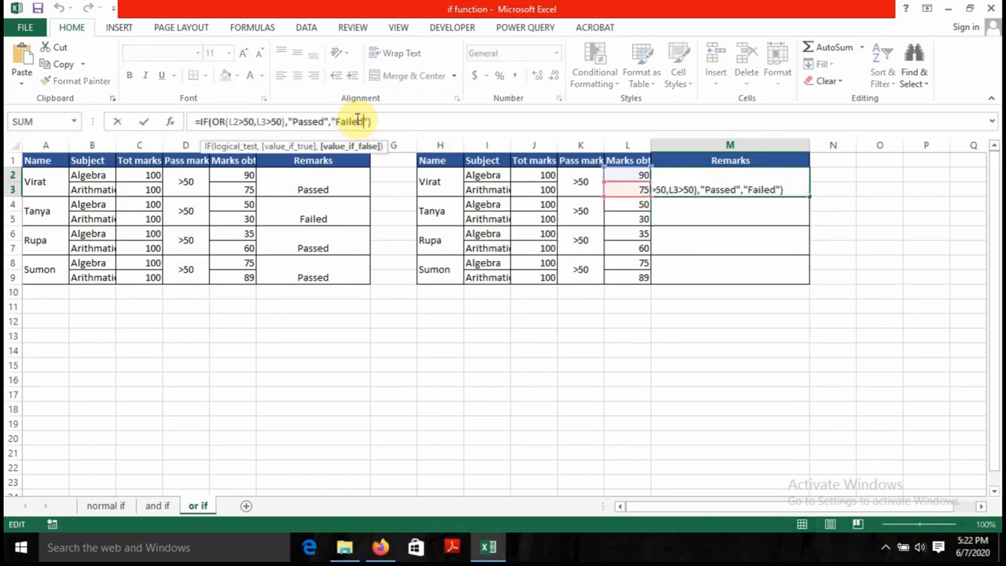
left_click(789, 187)
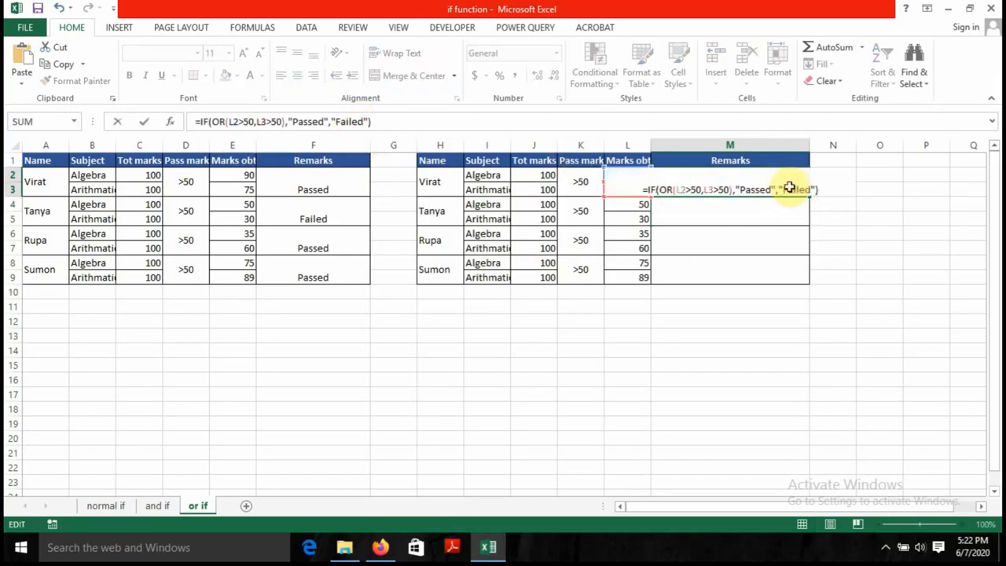
key("Return")
- Fill the corrected M2 formula down the Remarks column through row 9 and review the results in M2, M4 and M6
left_click(772, 188)
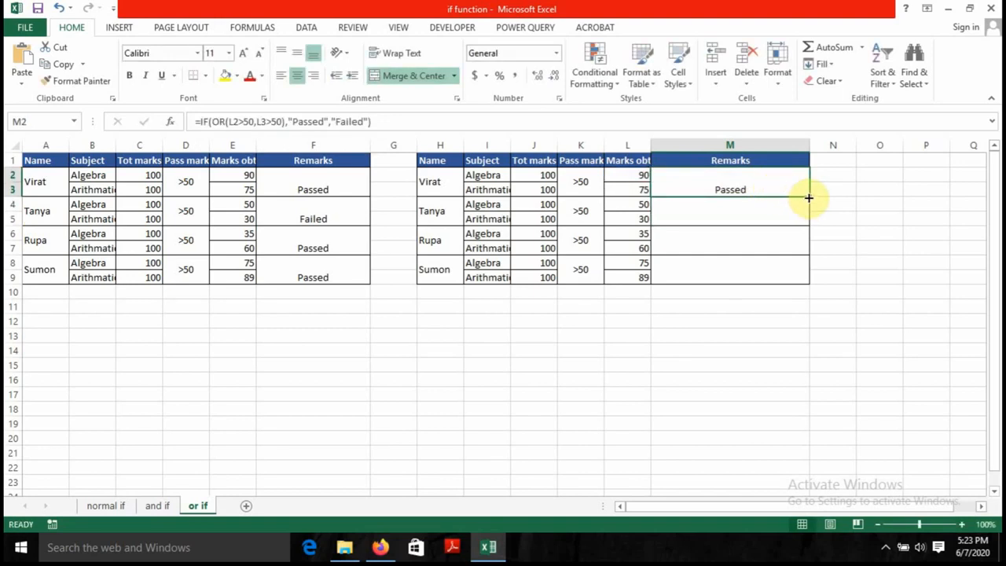
left_click_drag(805, 197, 805, 271)
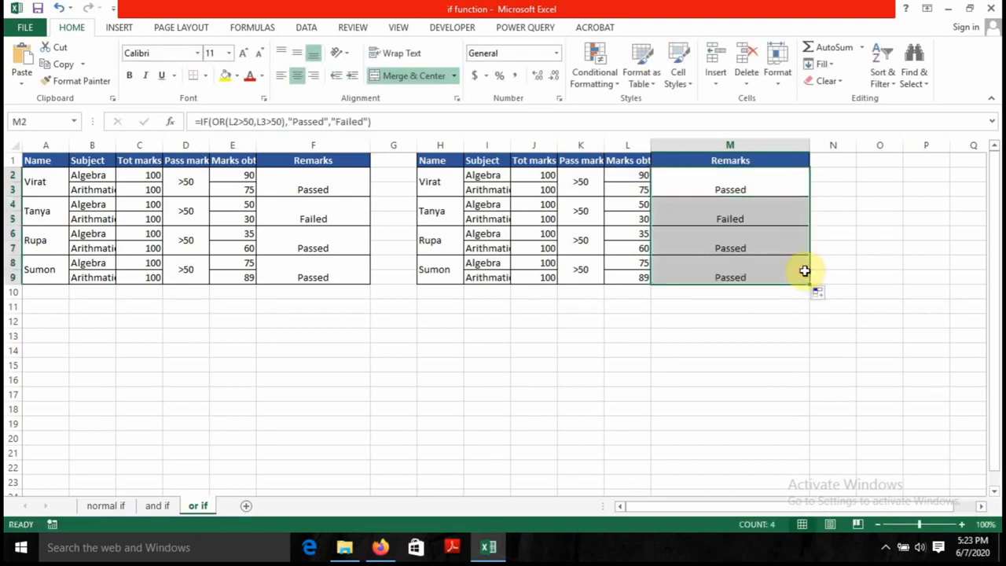
left_click(762, 216)
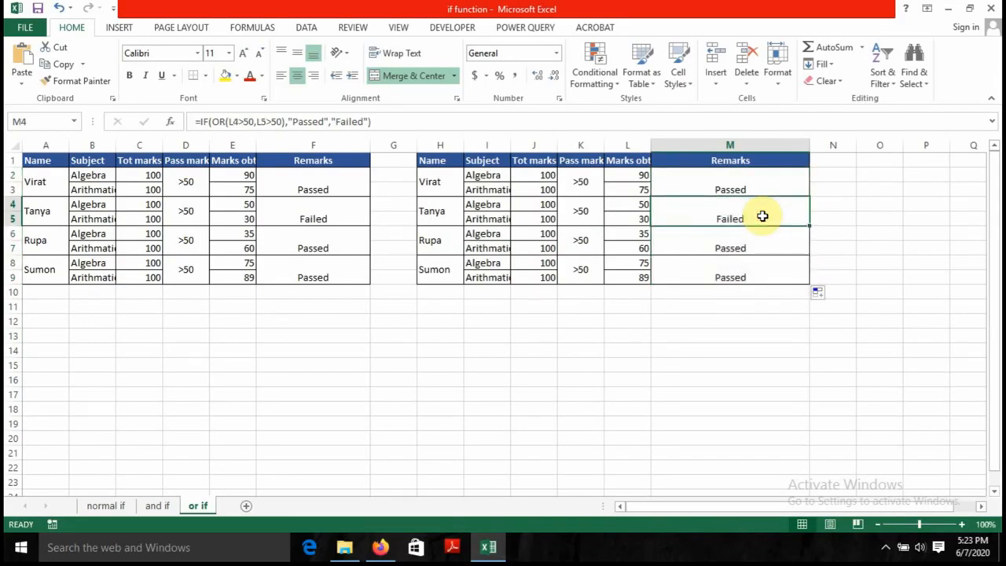
left_click(747, 179)
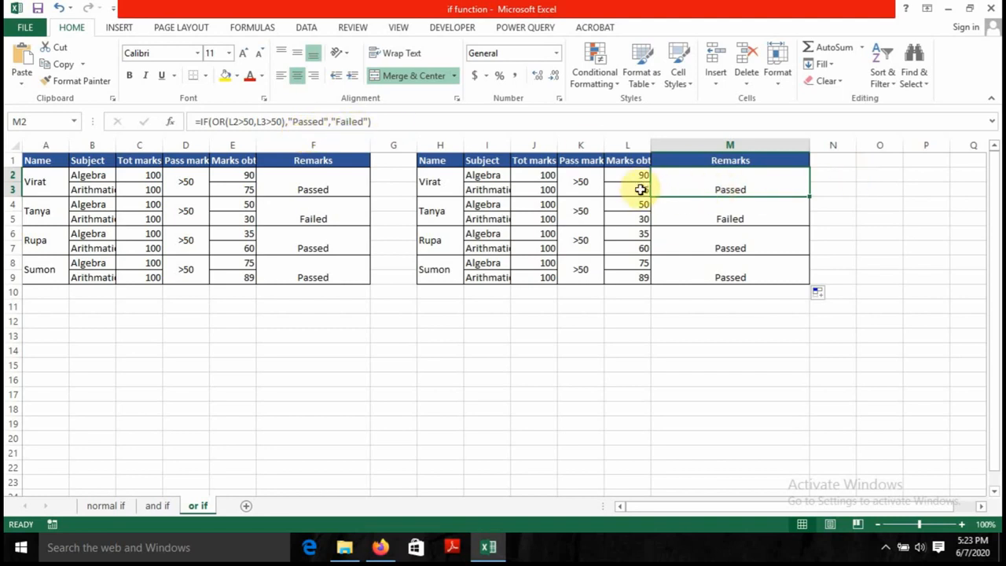
left_click(688, 216)
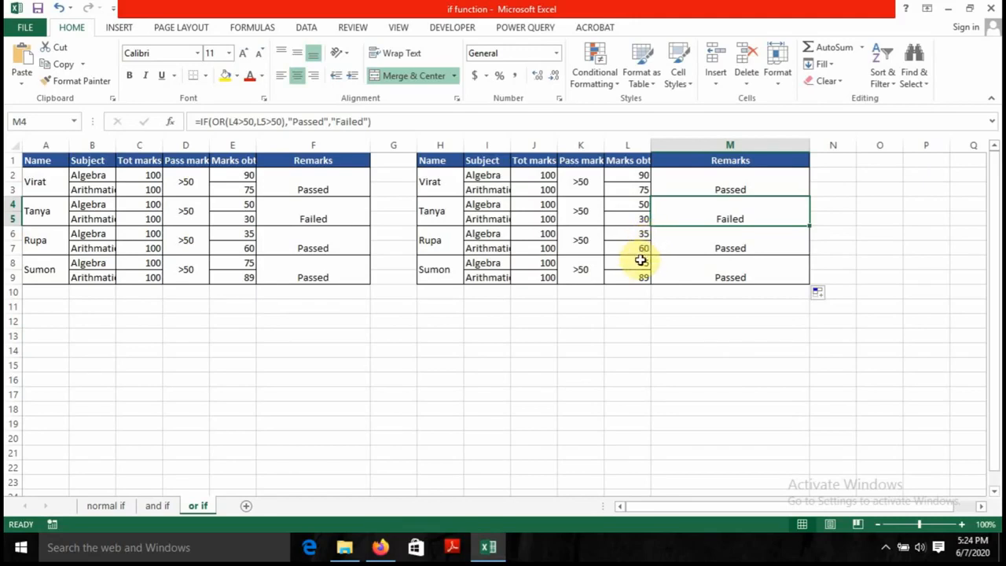
left_click(721, 244)
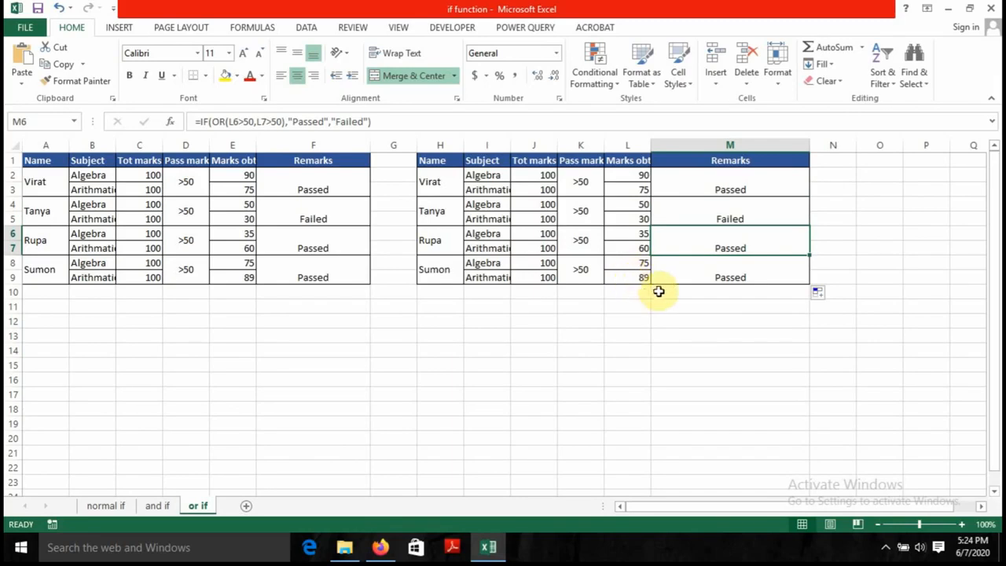
- Set the marks obtained in L8 to 25 and in L9 to 15 to test the M8 remark
left_click(635, 261)
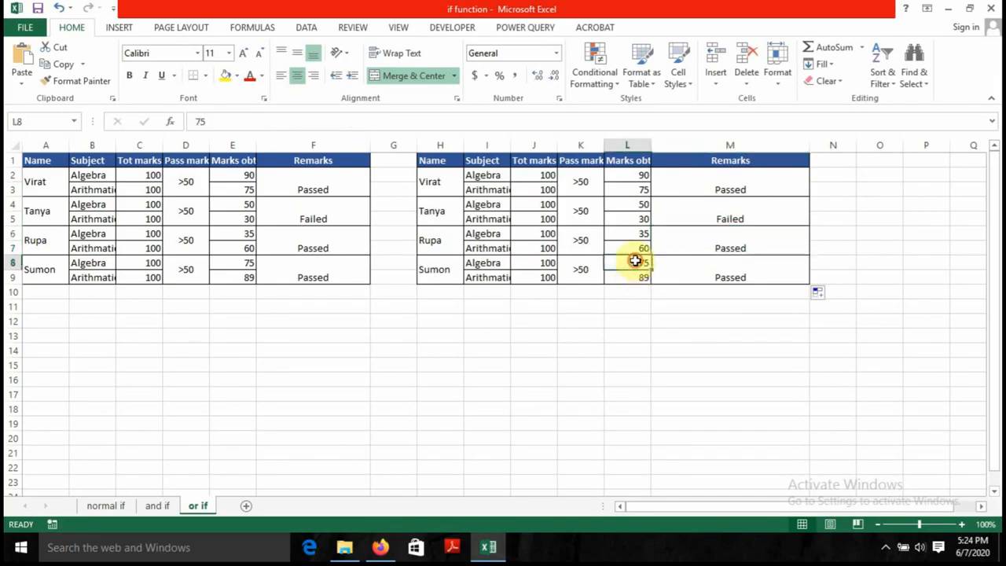
type("25")
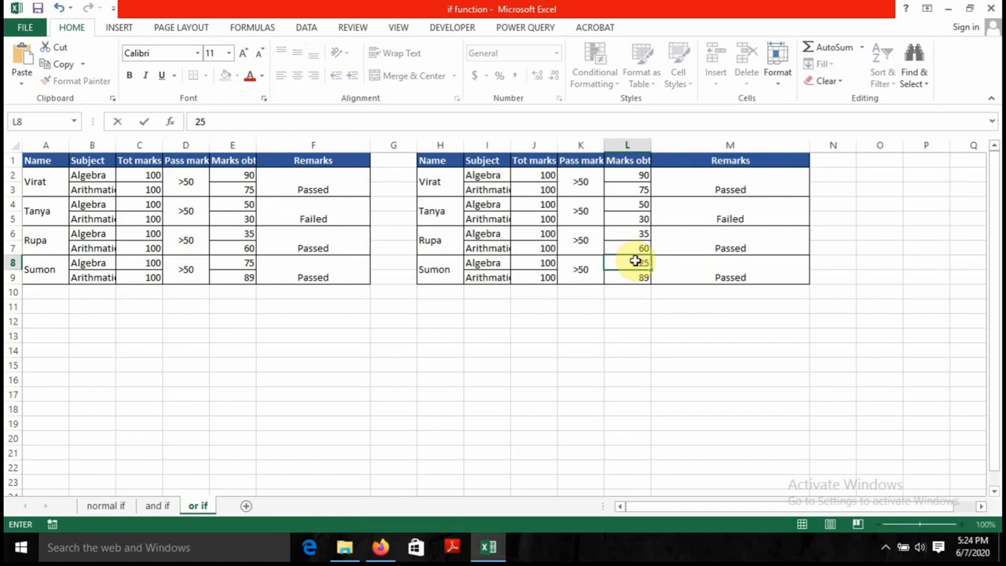
key("Return")
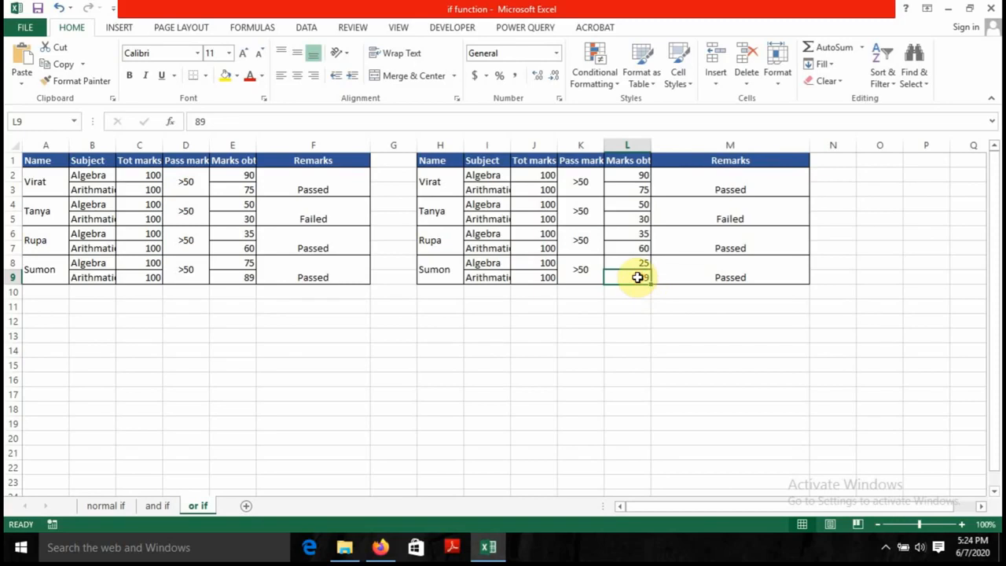
type("15")
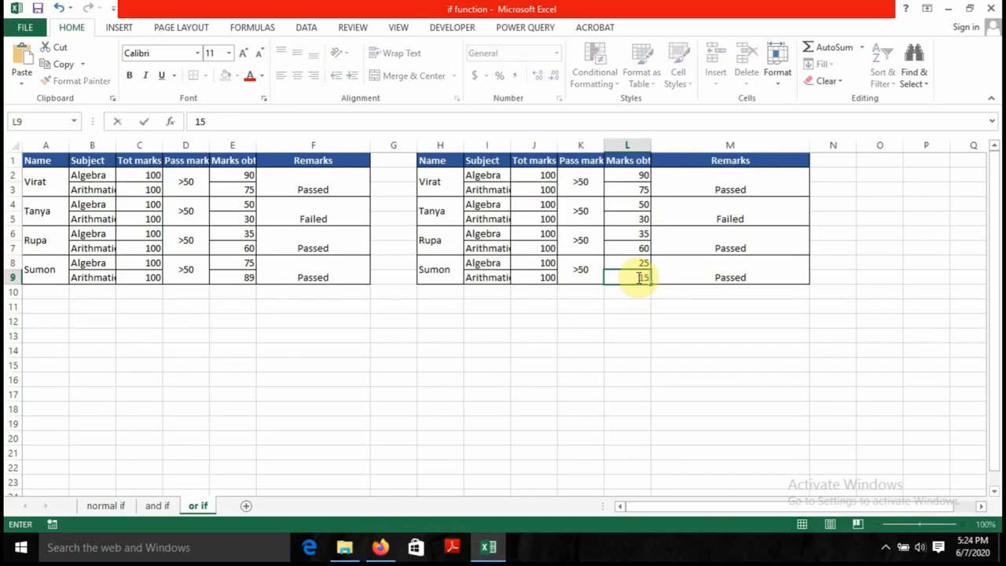
key("Return")
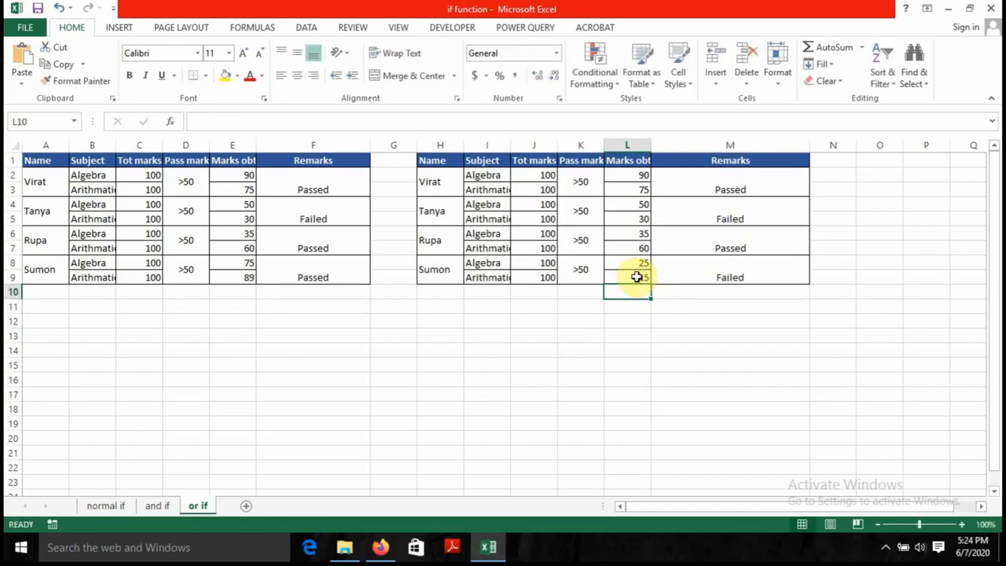
- Set the marks obtained in L6 to 50 to test the M6 remark
left_click(643, 234)
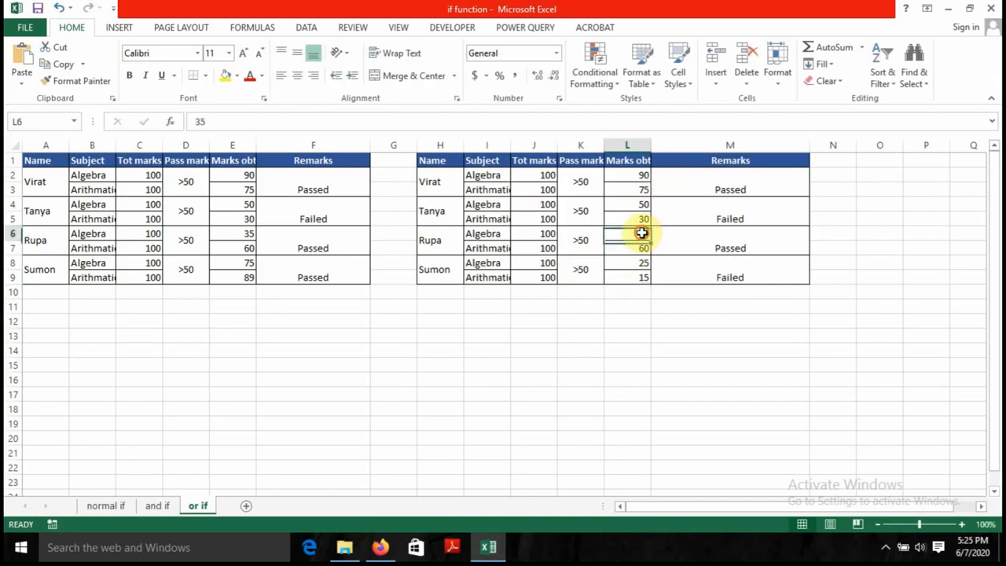
type("50")
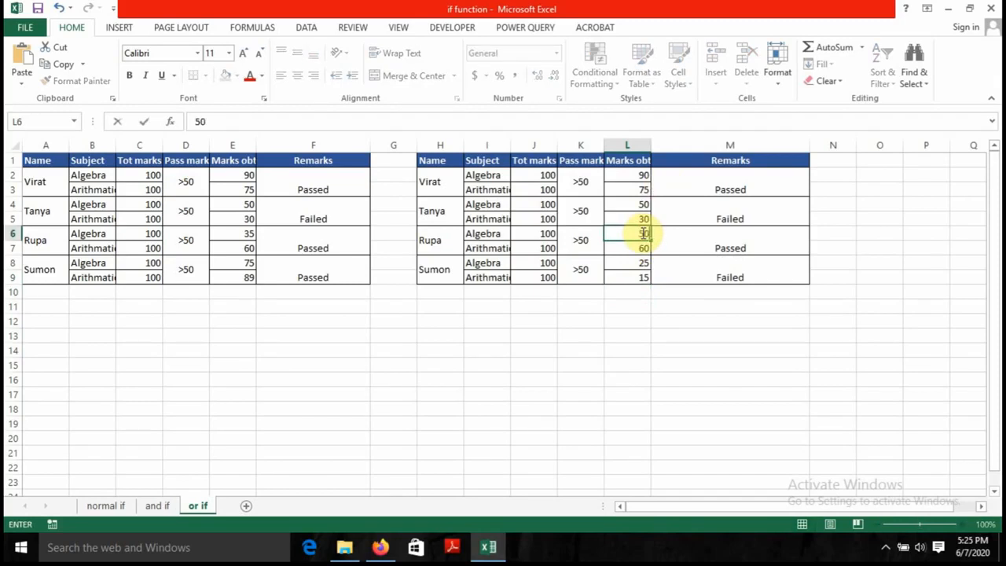
key("Return")
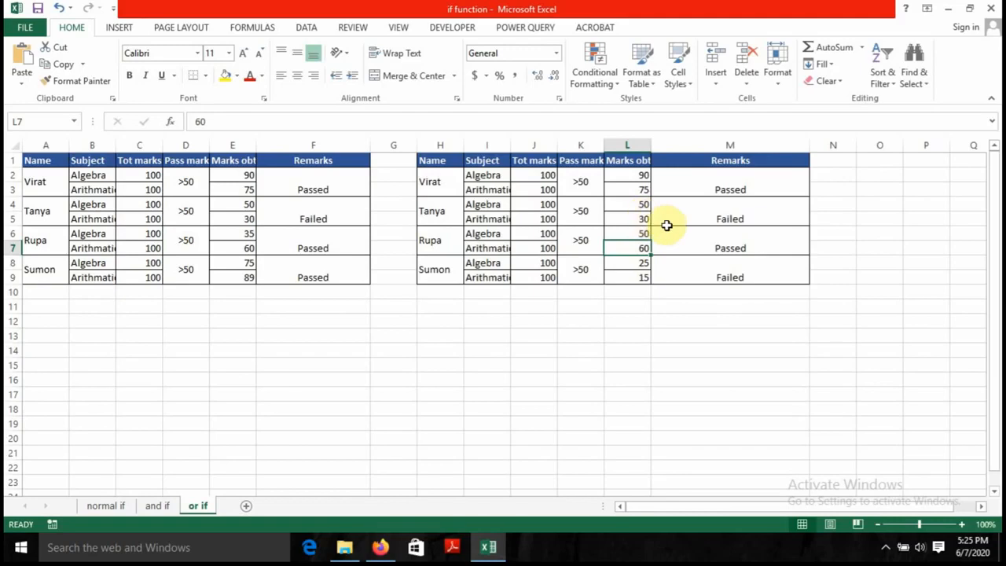
- Set the marks obtained in L7 to 25 and in L6 to 10 to test the M6 remark
left_click(642, 235)
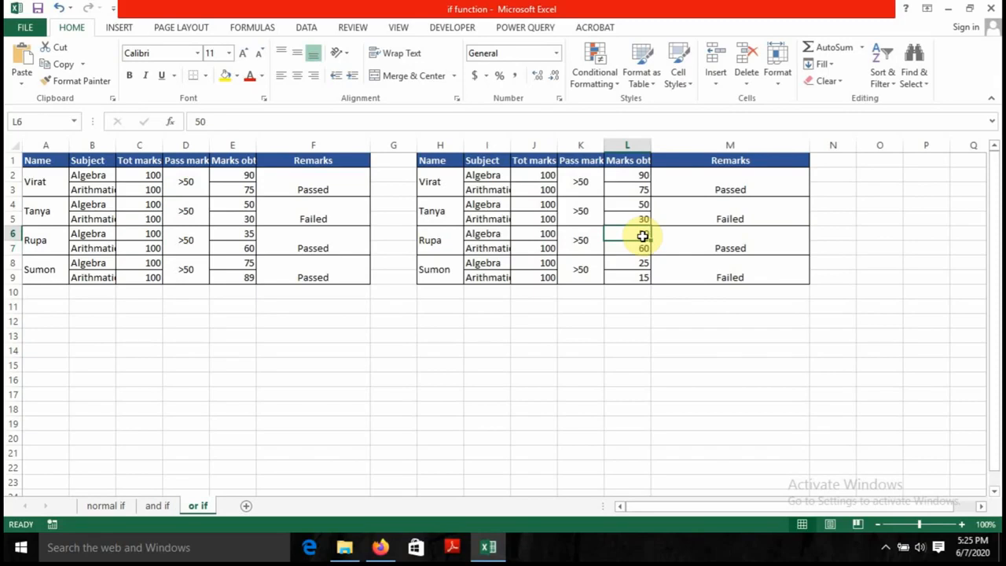
key("Down")
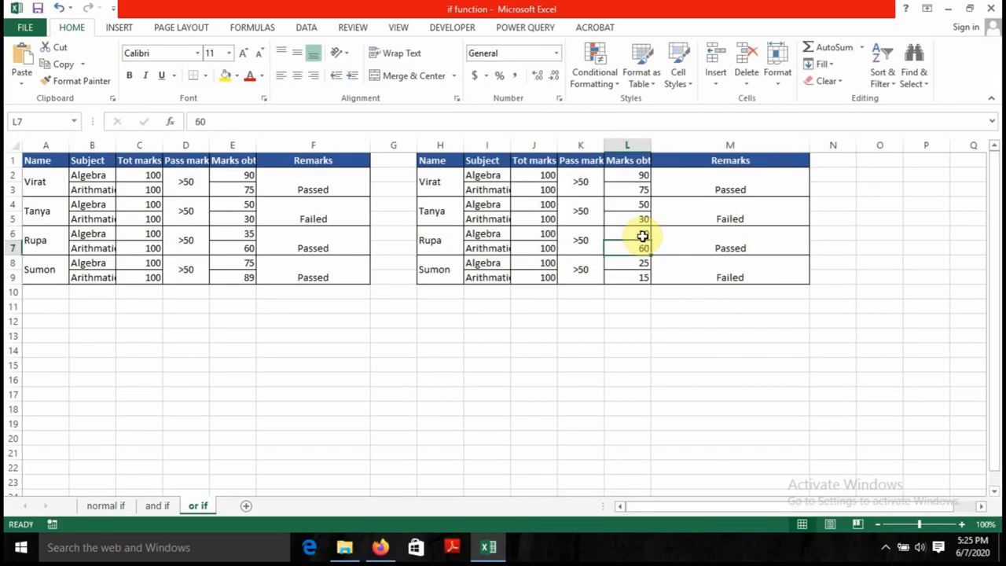
key("BackSpace")
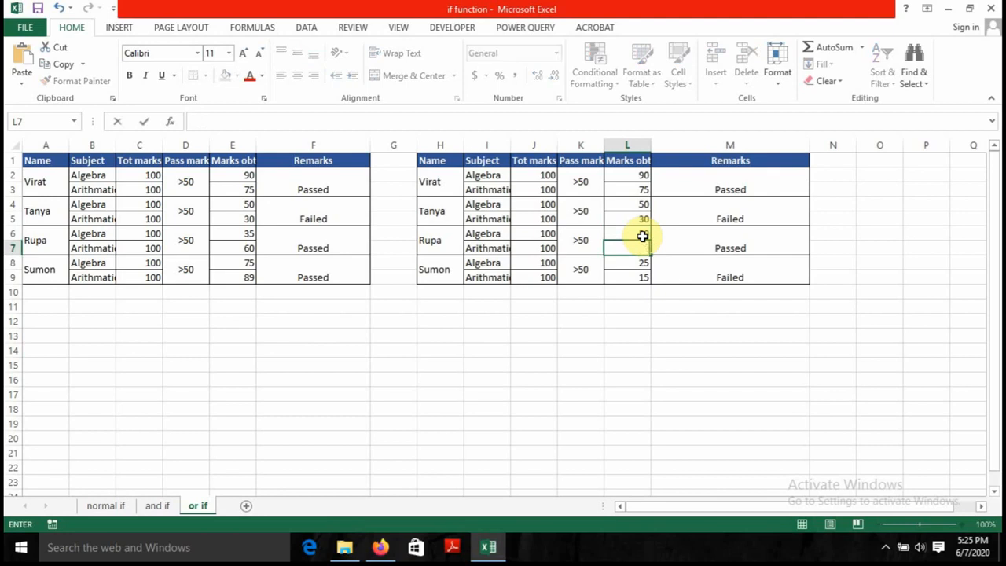
type("25")
left_click(642, 236)
type("10")
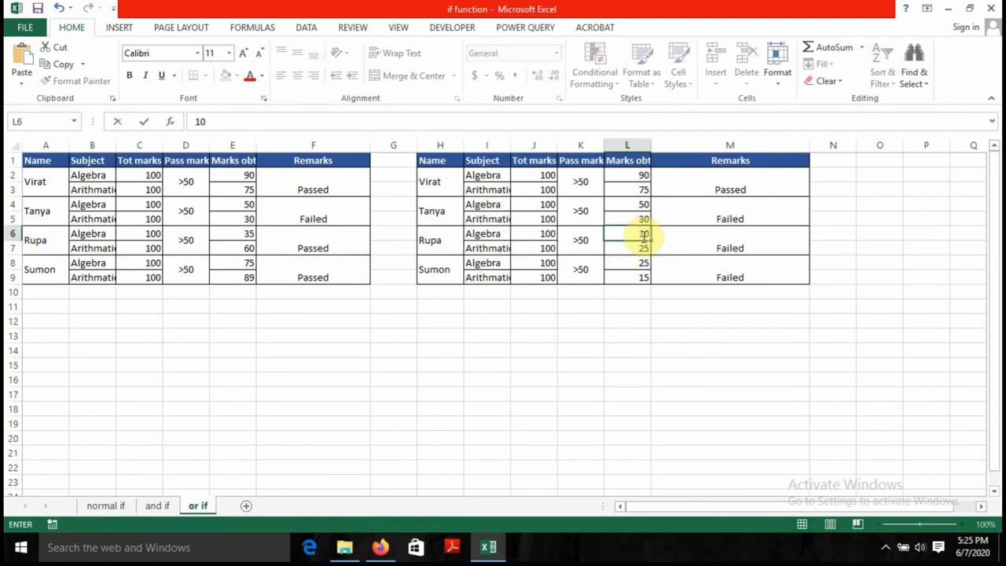
key("Return")
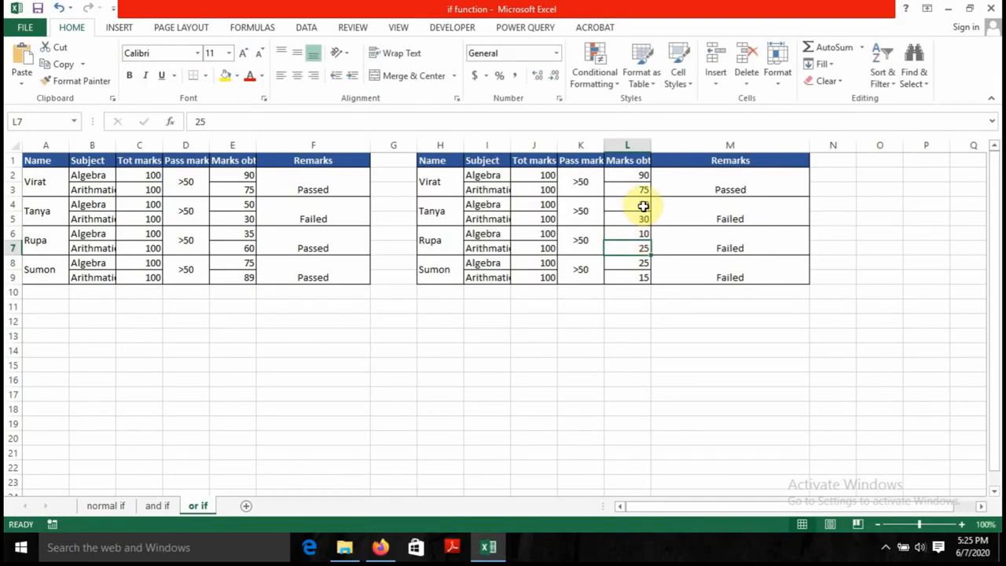
- Set the marks obtained in L4 to 60 to test the M4 remark
left_click(642, 207)
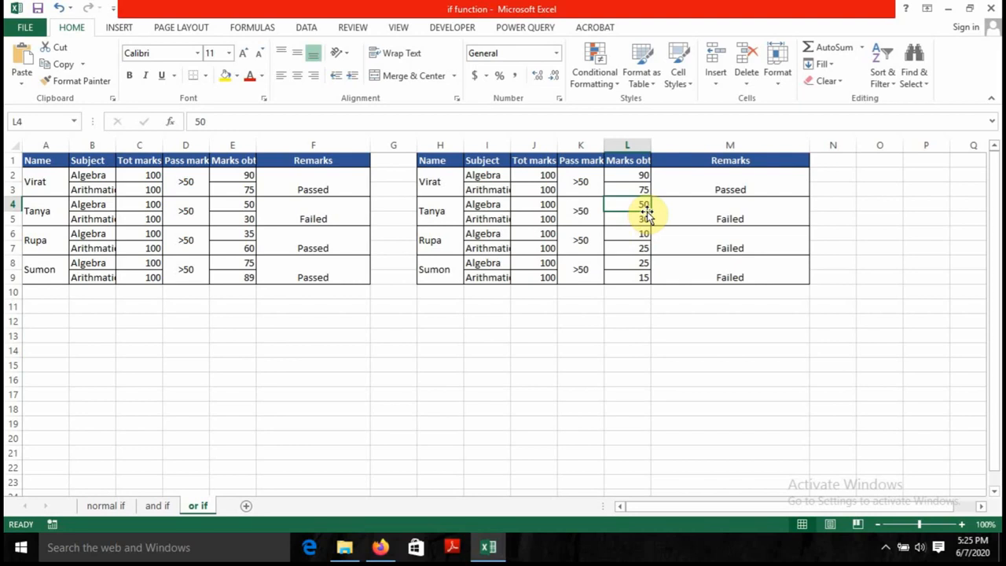
key("BackSpace")
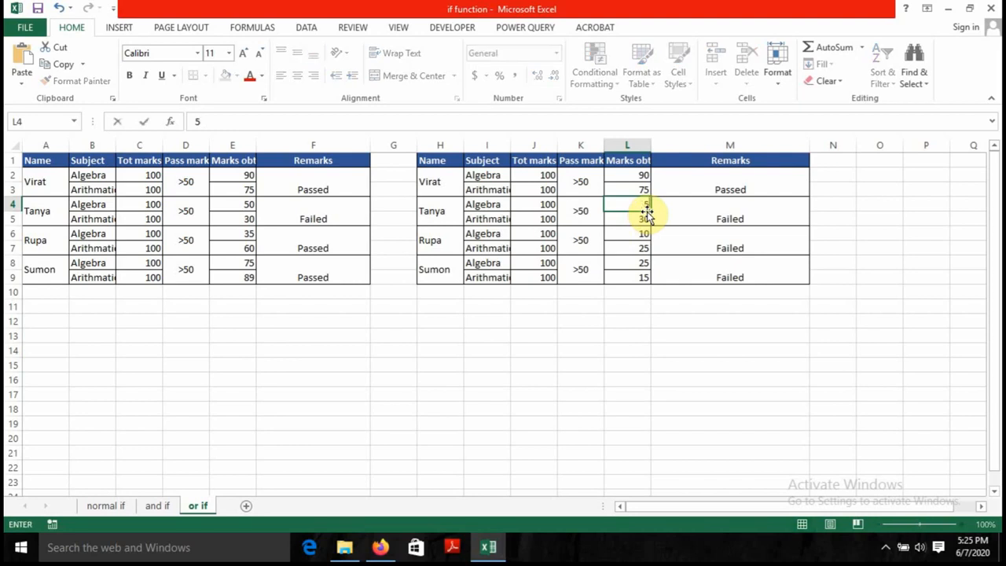
type("60")
key("Return")
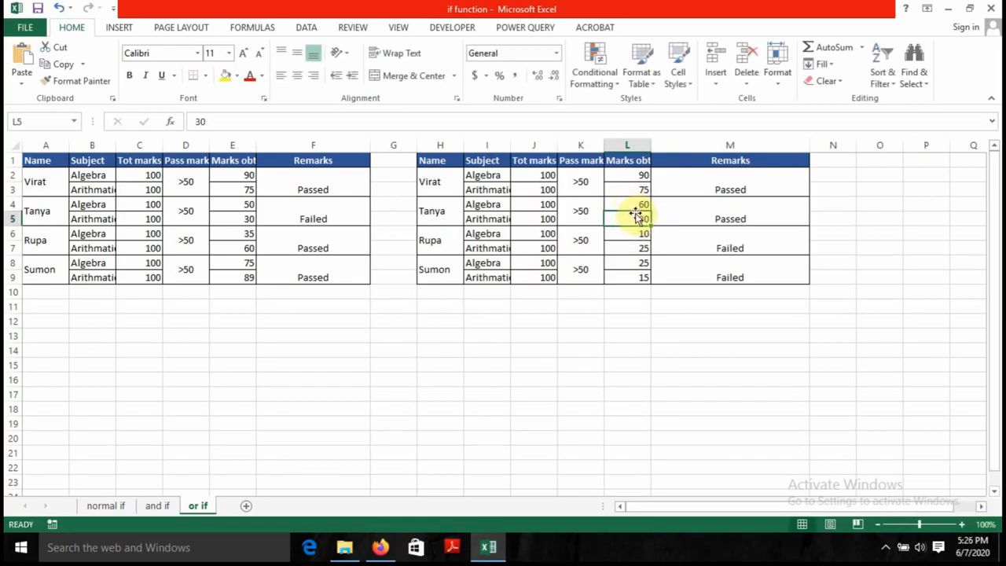
left_click(602, 355)
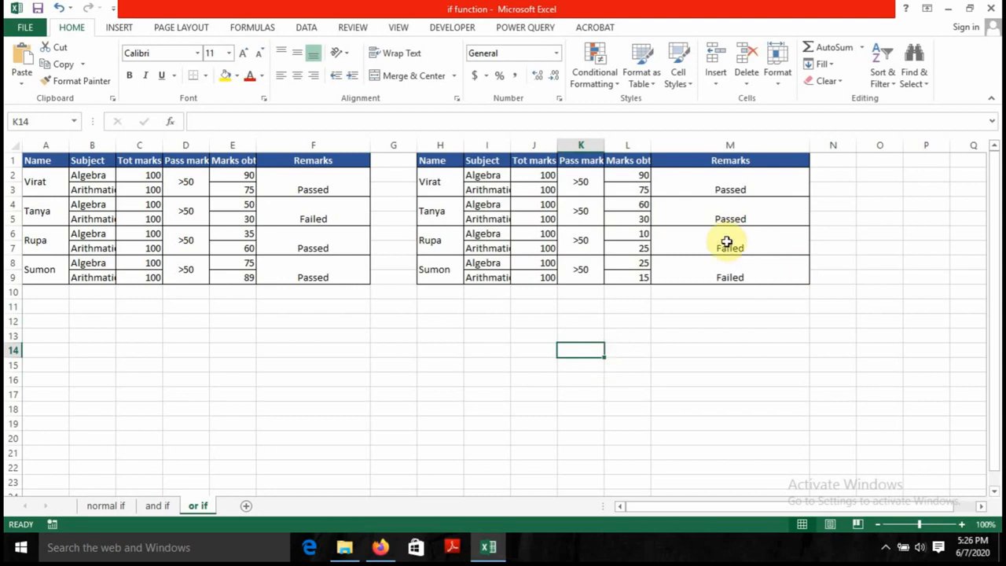
- Clear all remarks in M2:M9 of the second table and dismiss the McAfee expiry notice
left_click(737, 184)
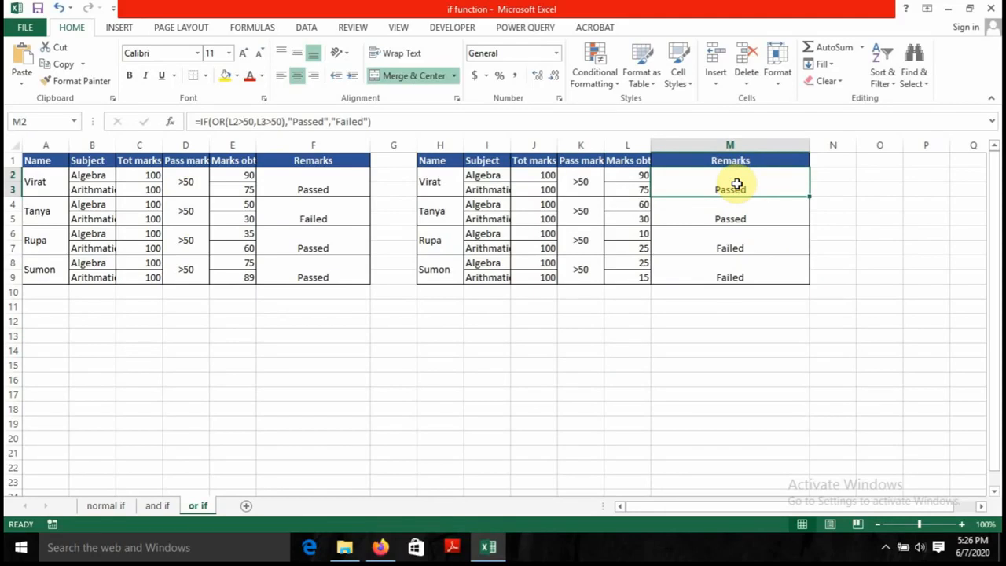
key("shift+Down")
key("shift+Down")
key("shift+Down")
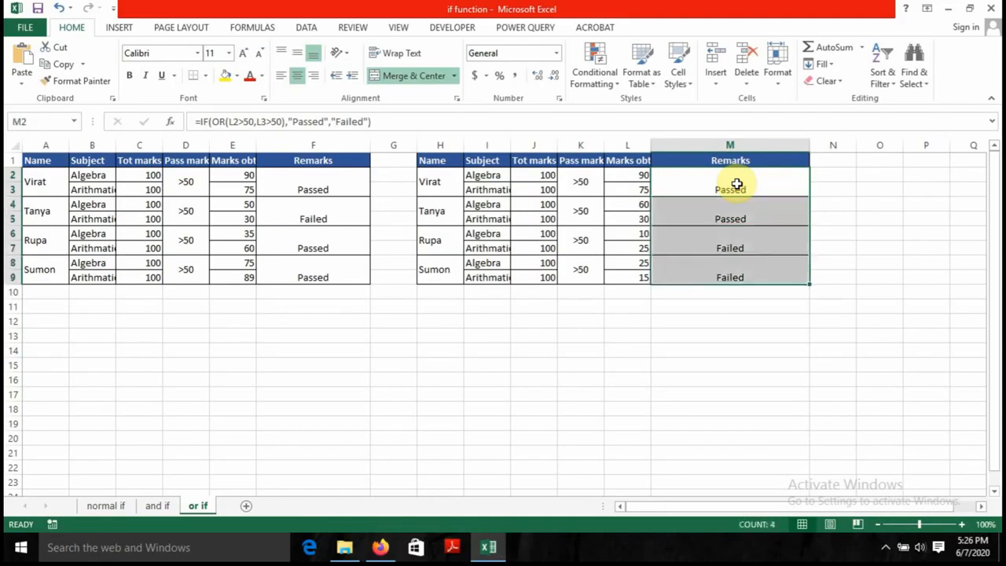
key("Delete")
left_click(736, 183)
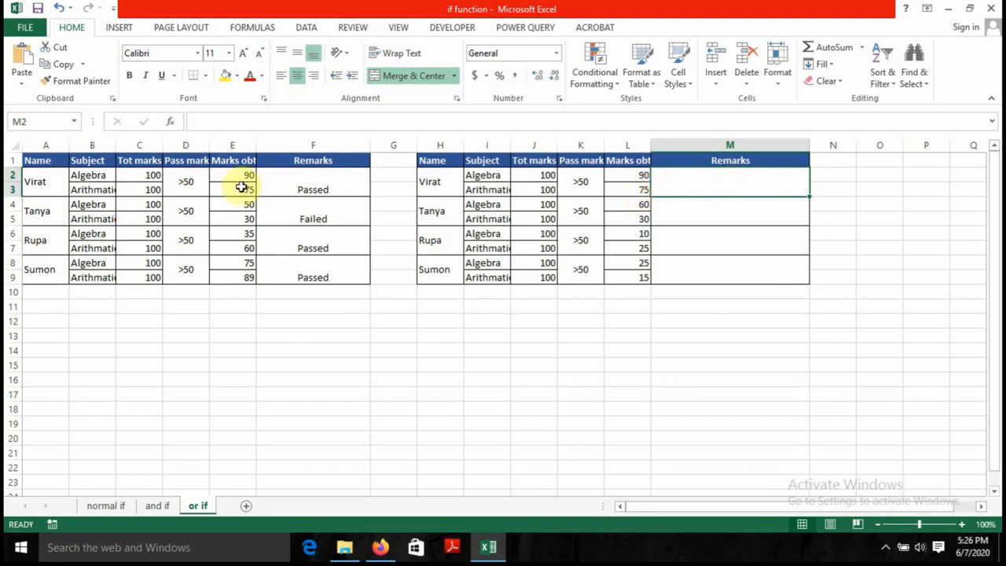
left_click(183, 185)
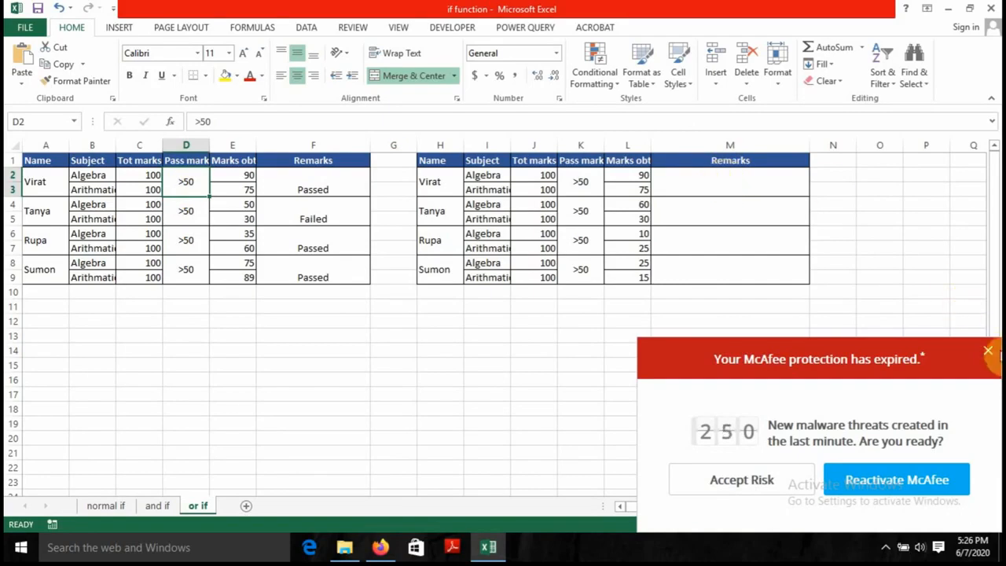
left_click(990, 353)
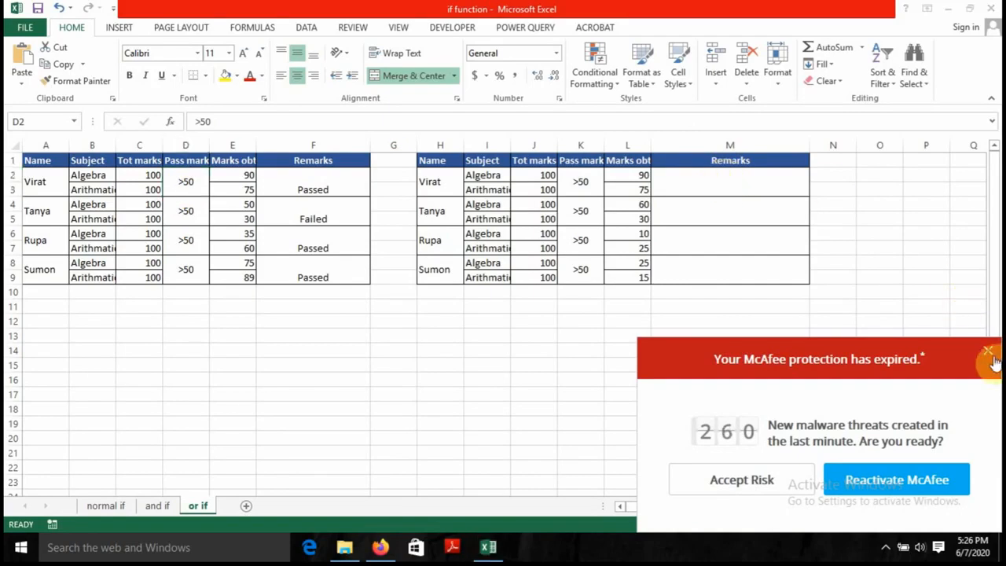
- Start an IF formula in M2 with an OR test that checks L2>50 and L3>50
left_click(736, 189)
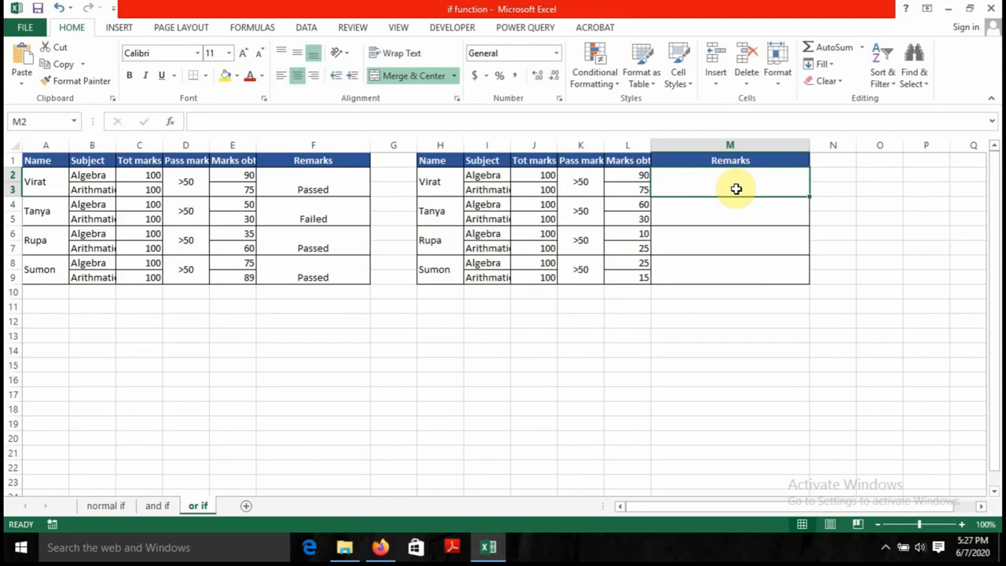
type("=if")
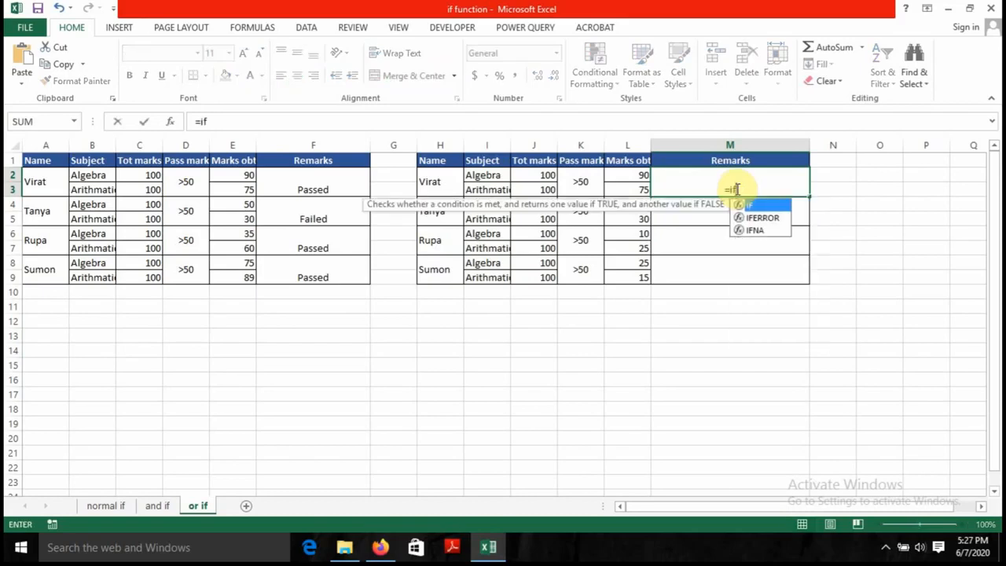
type("(")
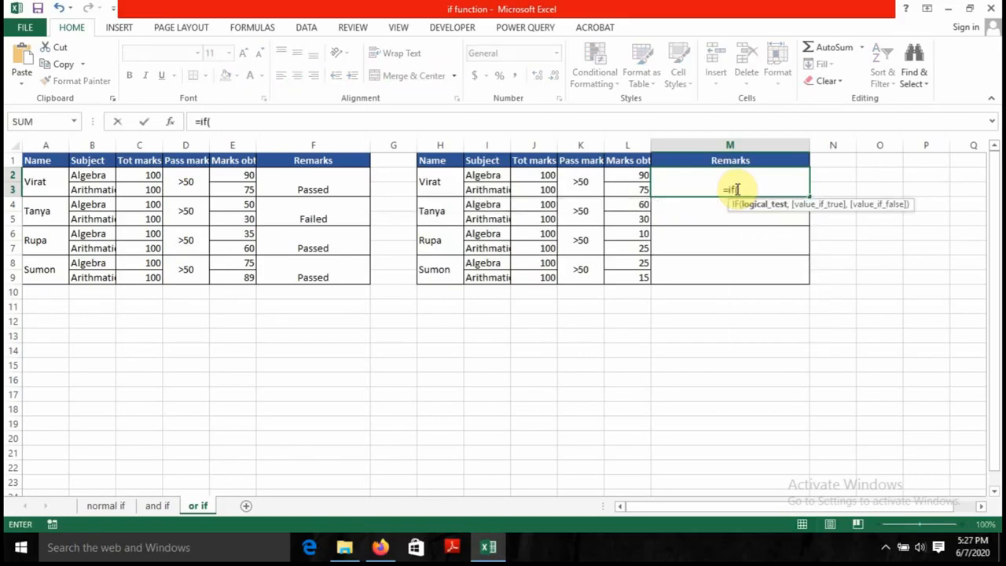
type("or")
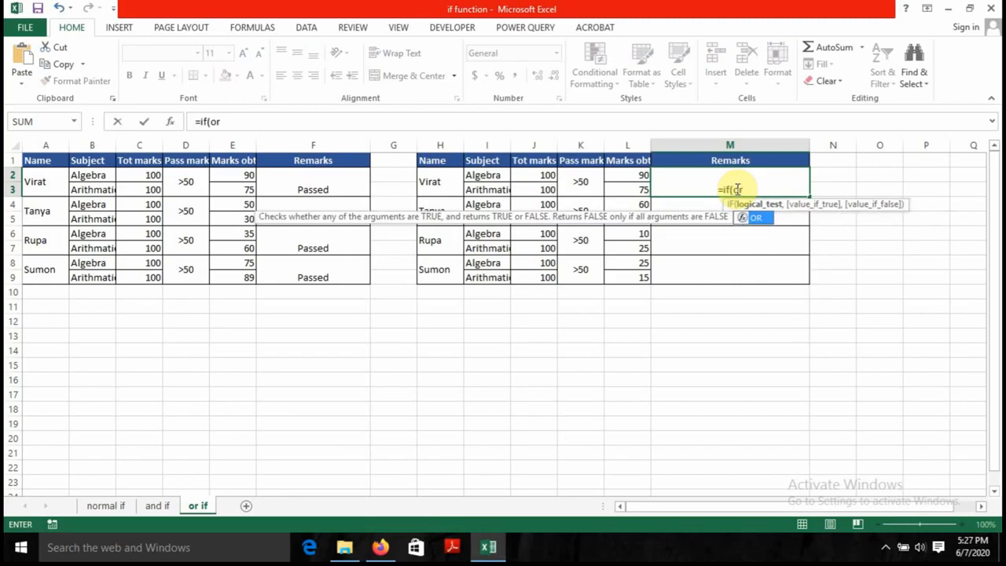
type("(")
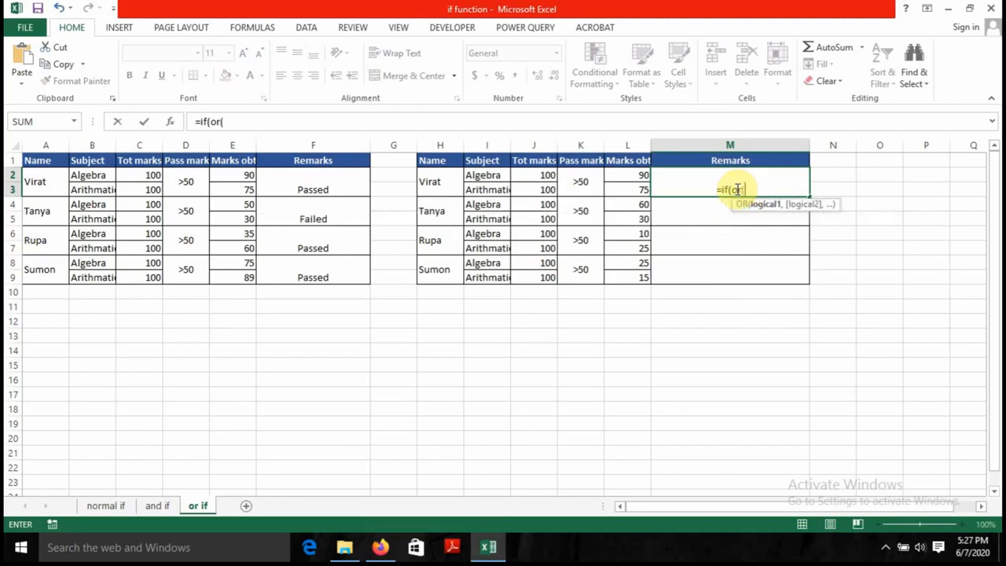
left_click(637, 175)
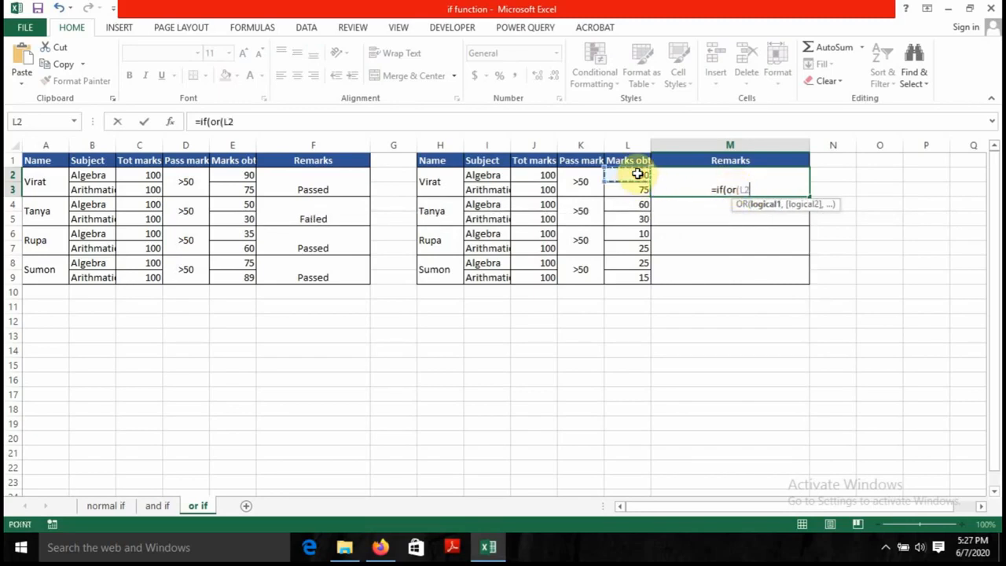
type(">")
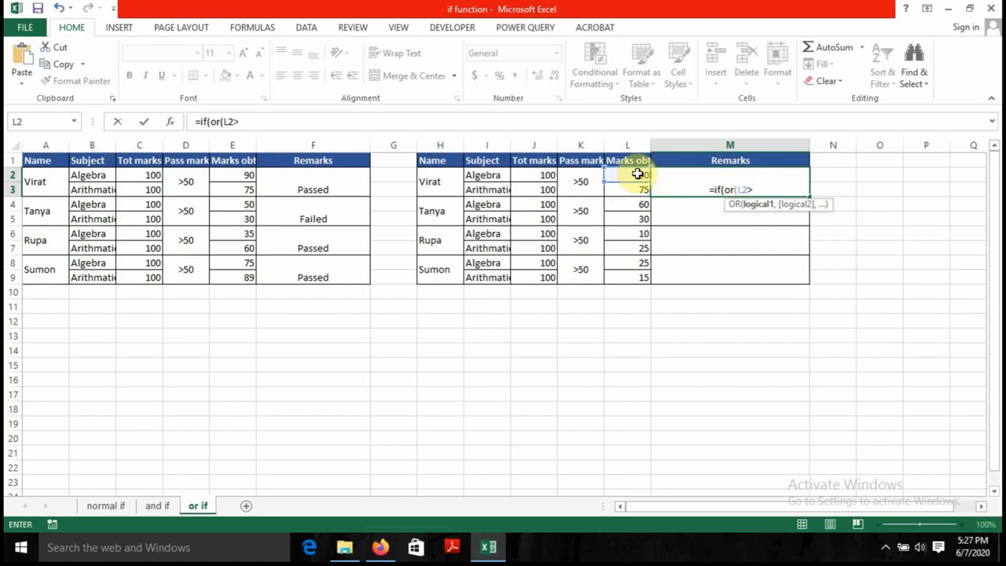
type("50,")
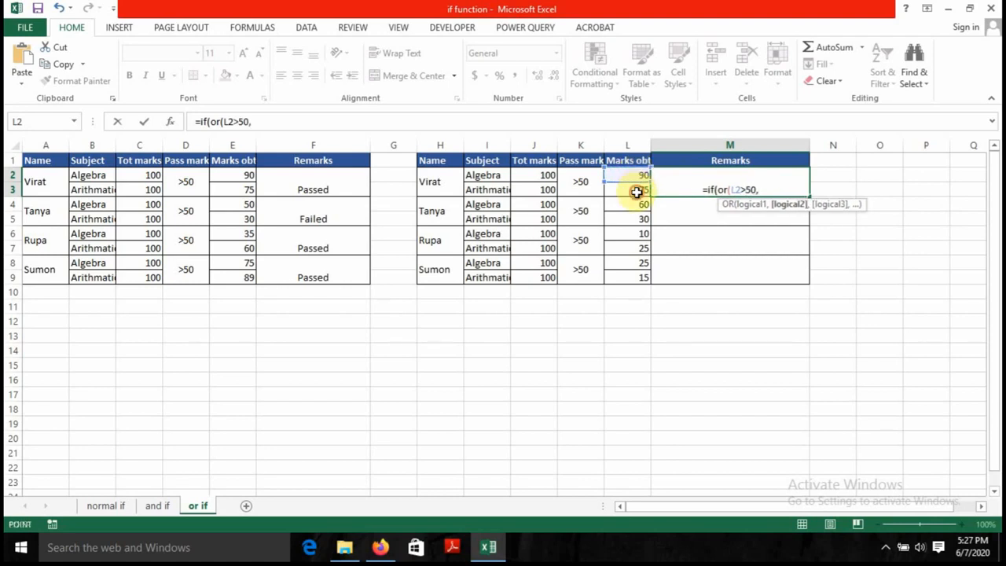
left_click(637, 191)
type(">50")
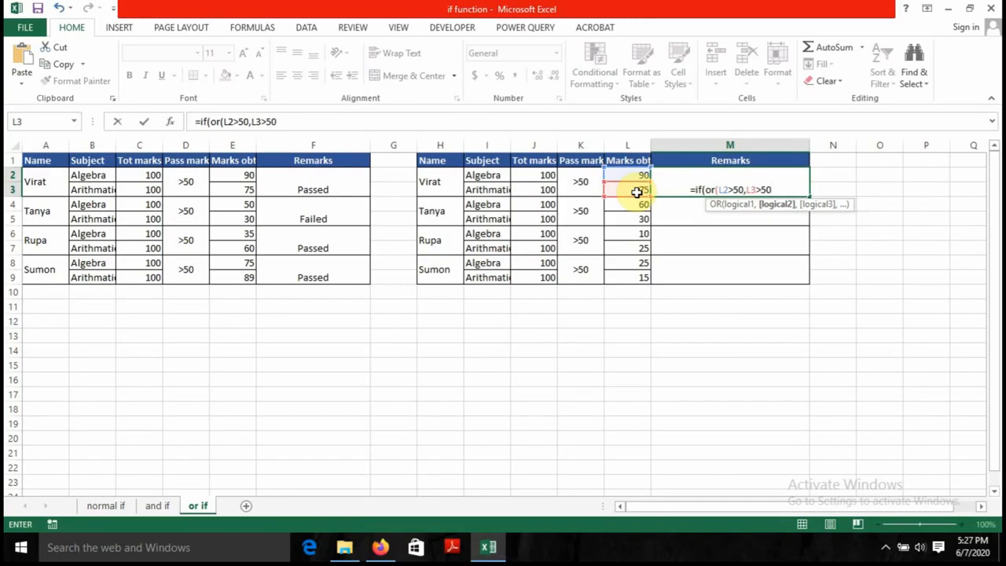
type(")")
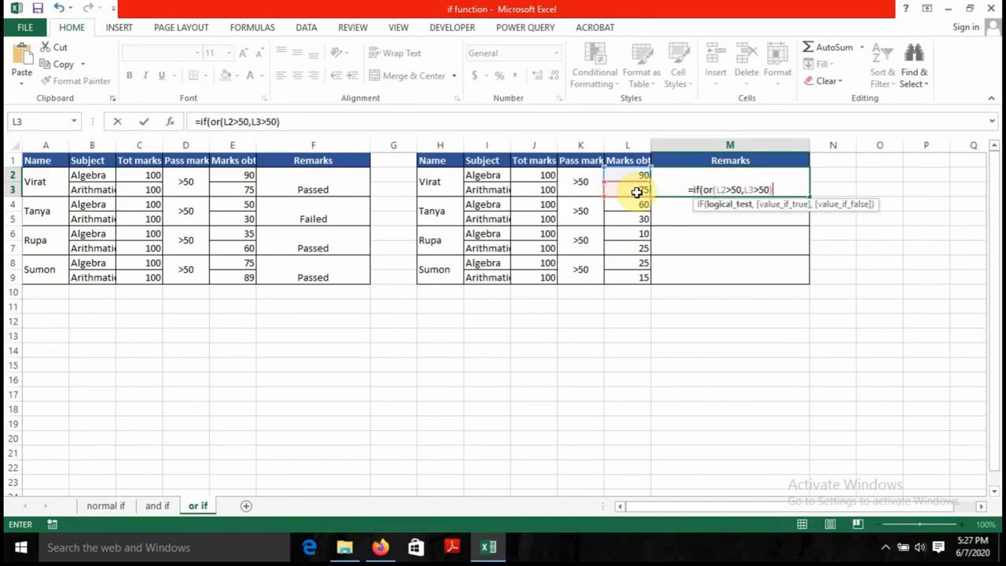
- Complete the M2 formula with "Passed" as the value if true and "Failed" as the value if false, and enter it
type(",")
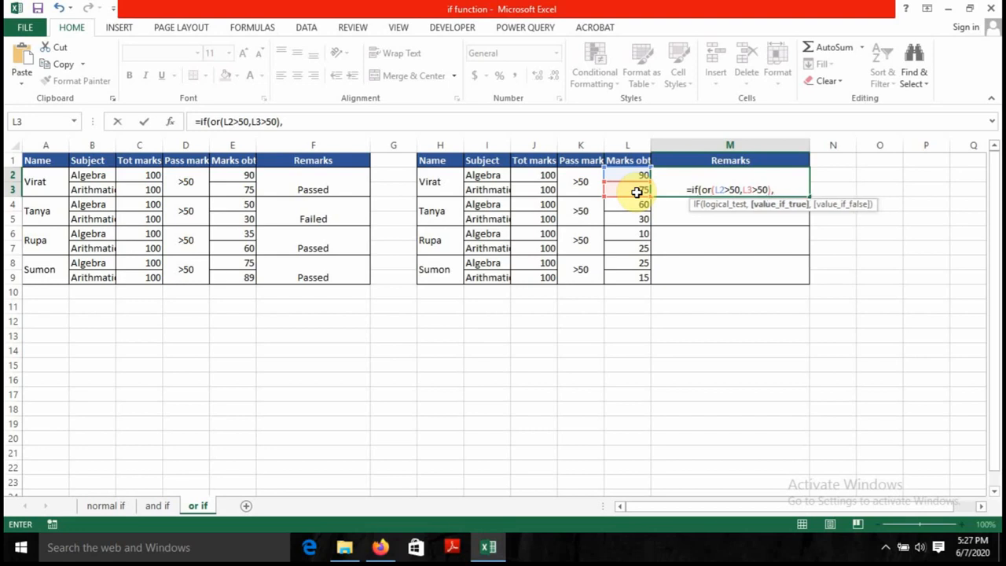
type("\"Passed\"")
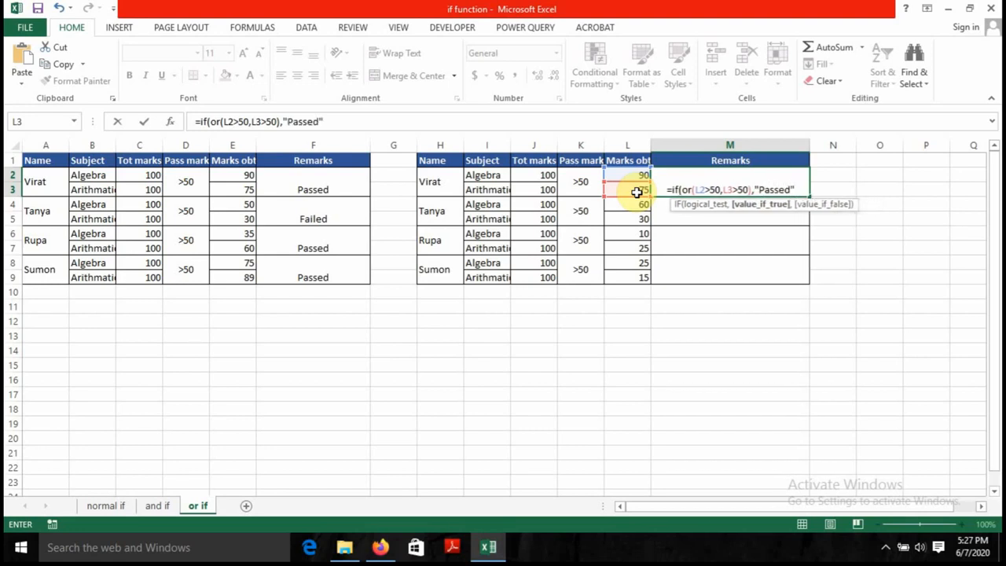
type(",\"Failed\"")
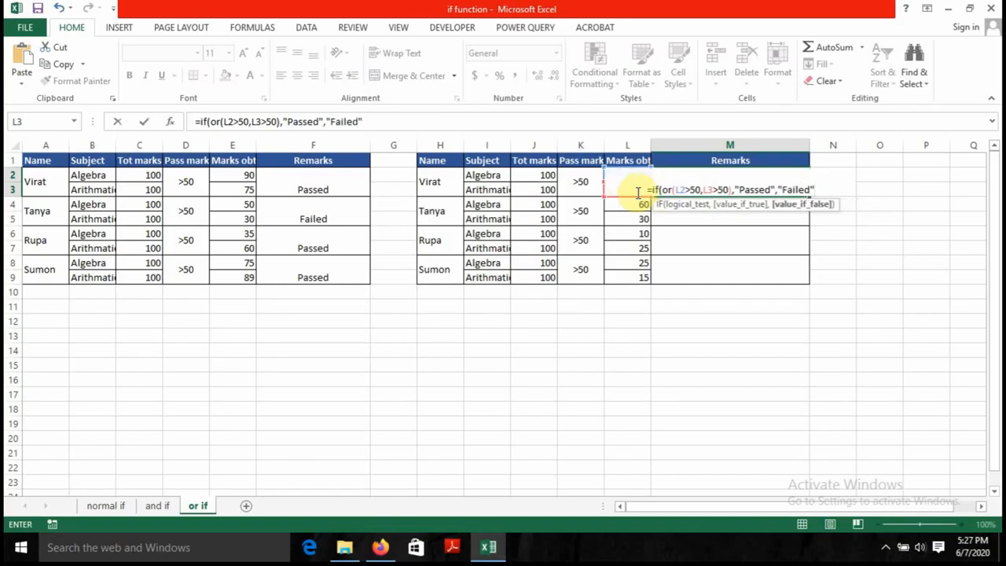
type(")")
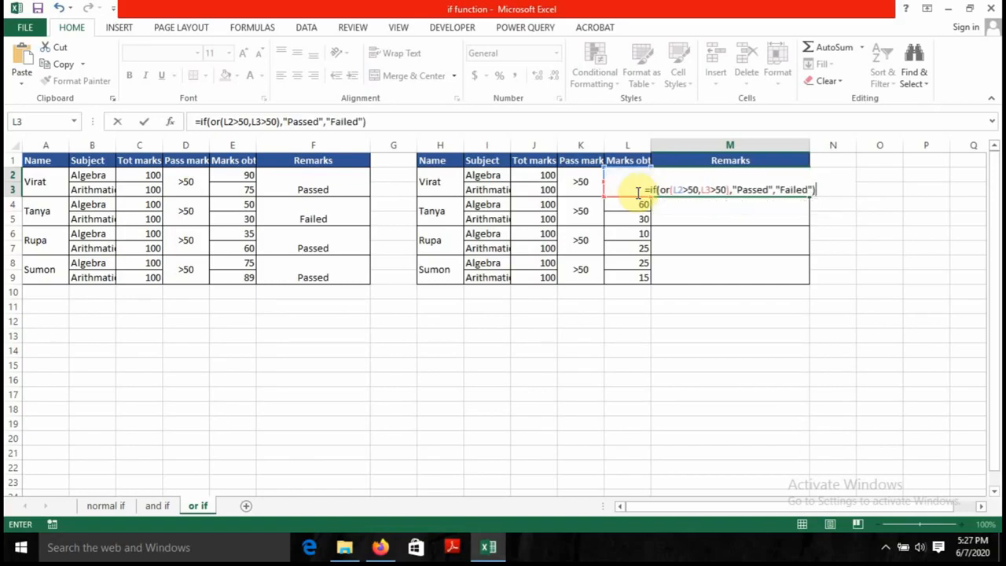
key("Return")
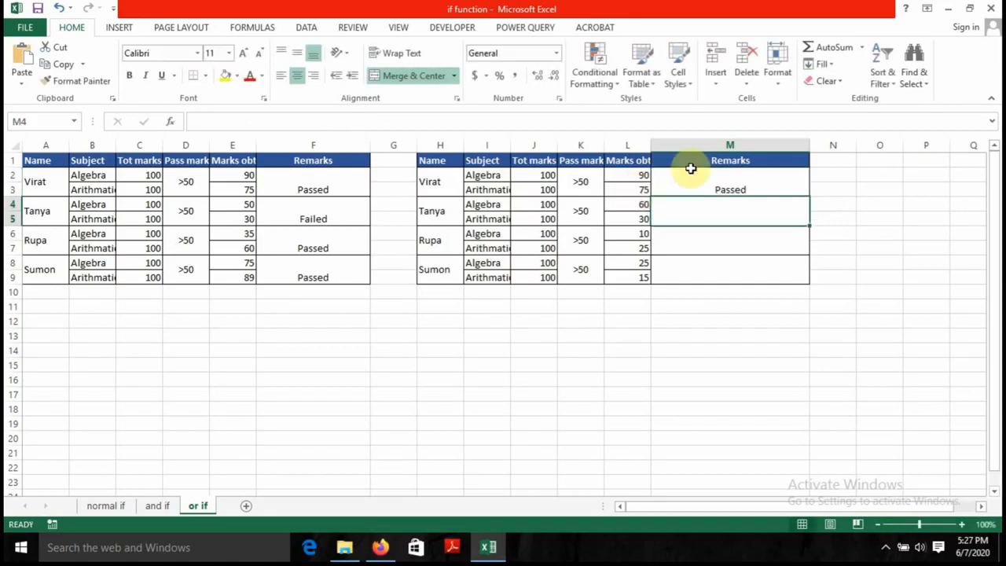
- Fill the M2 formula down the Remarks column through row 9 and check the result in M4
left_click(756, 186)
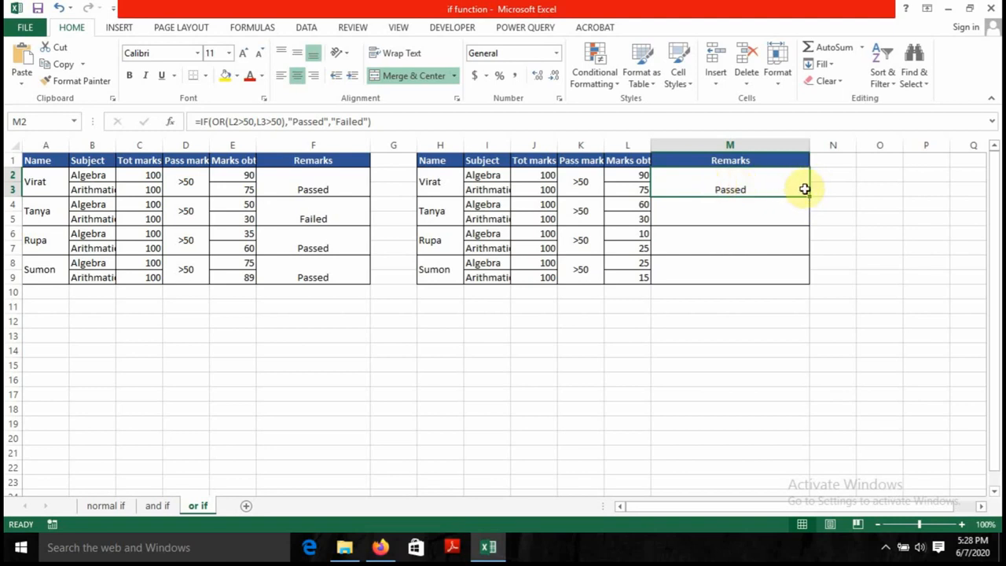
left_click_drag(809, 196, 818, 270)
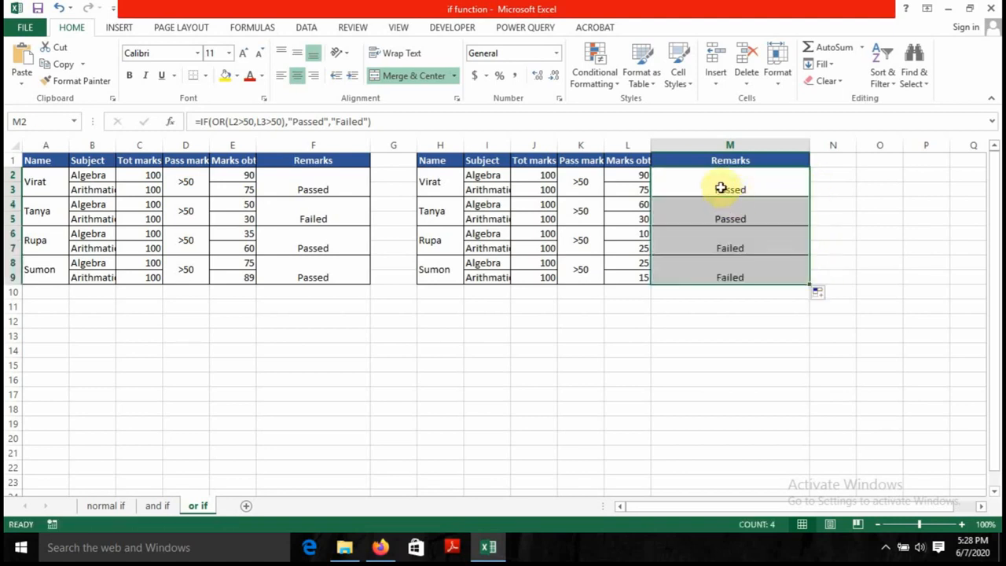
left_click(737, 219)
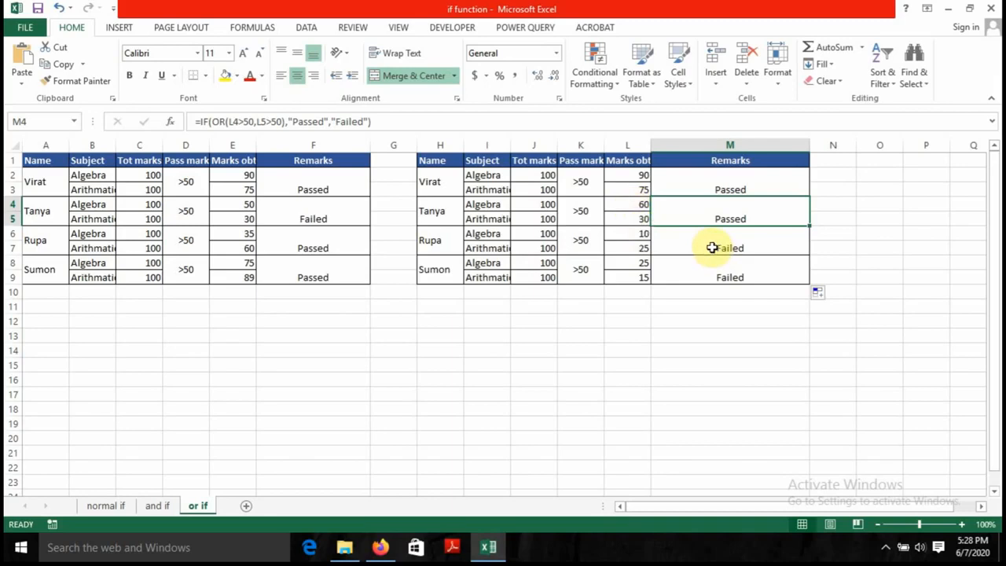
- Test the OR formula on the last two students by changing the marks in L7 to 70 and L8 to 80
left_click(633, 247)
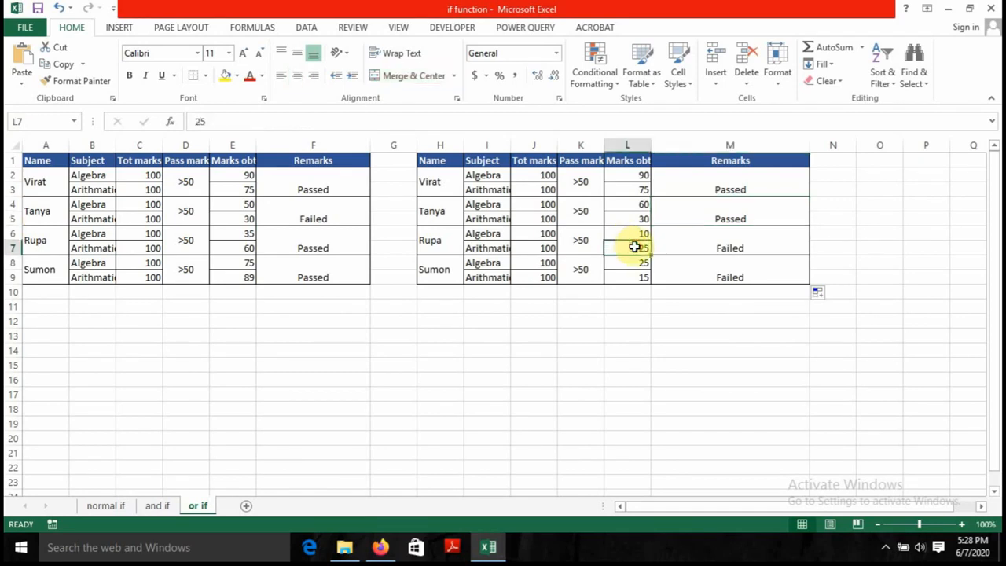
type("70")
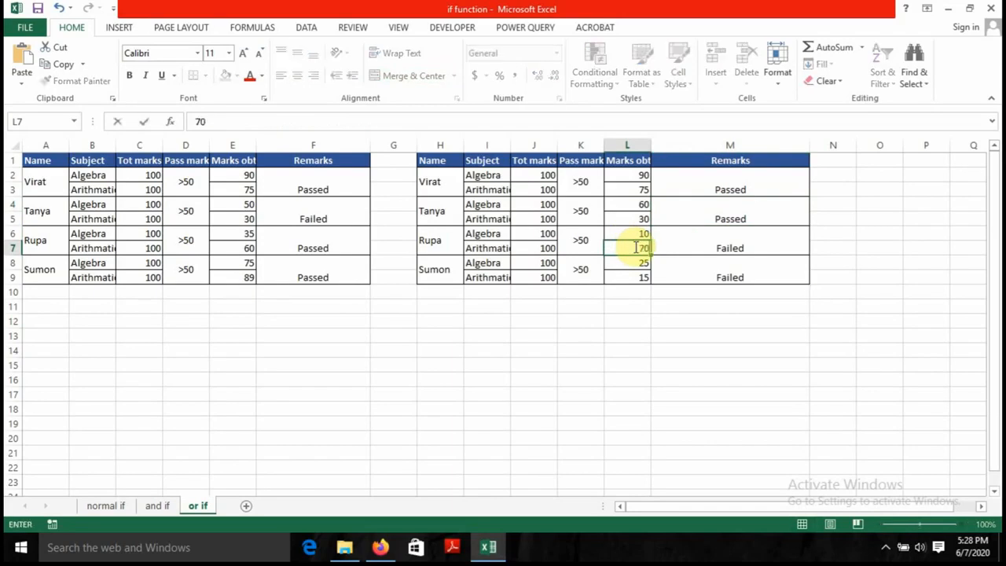
key("Return")
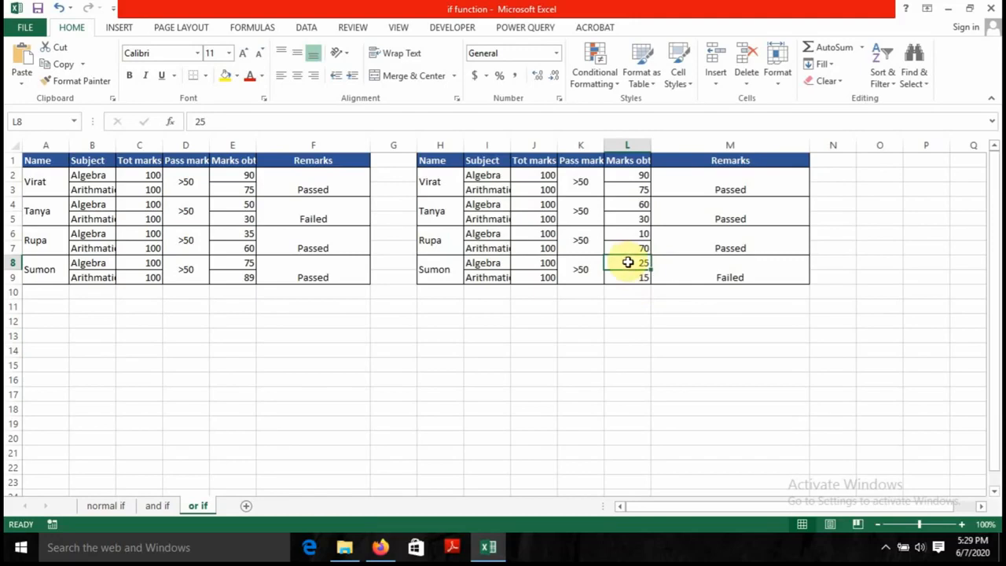
type("80")
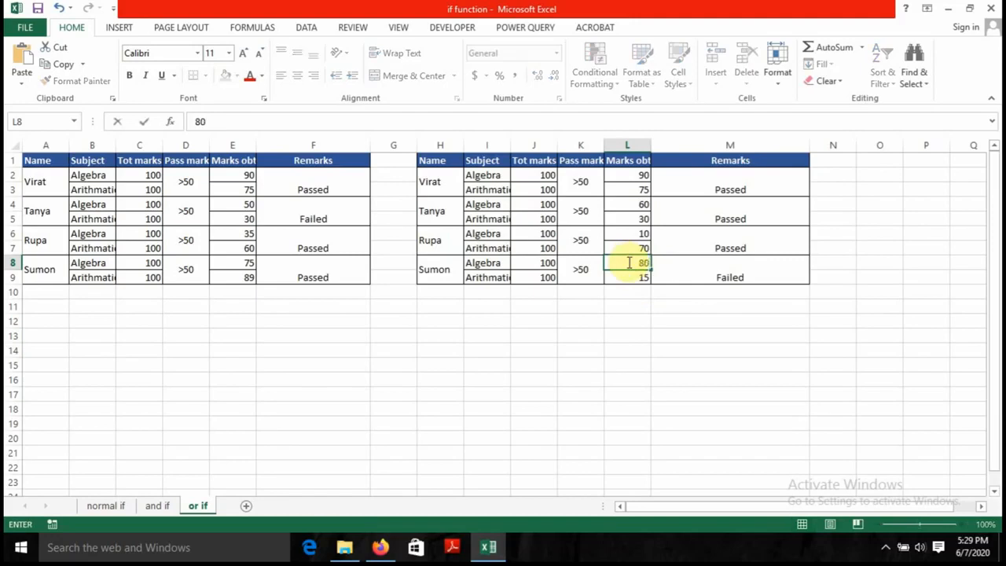
key("Return")
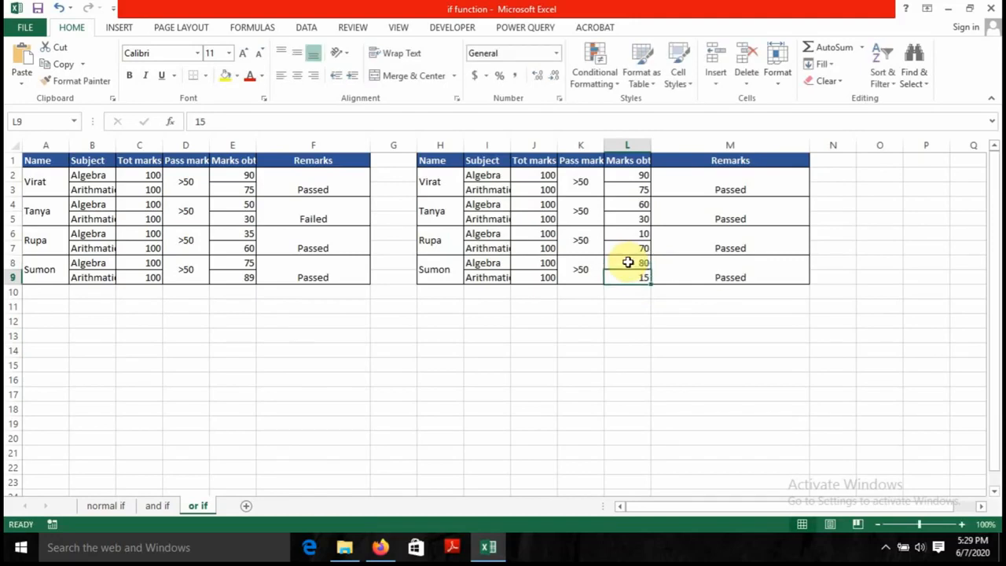
- Change the first student's marks in the second table to 25 in L2 and 15 in L3
left_click(632, 176)
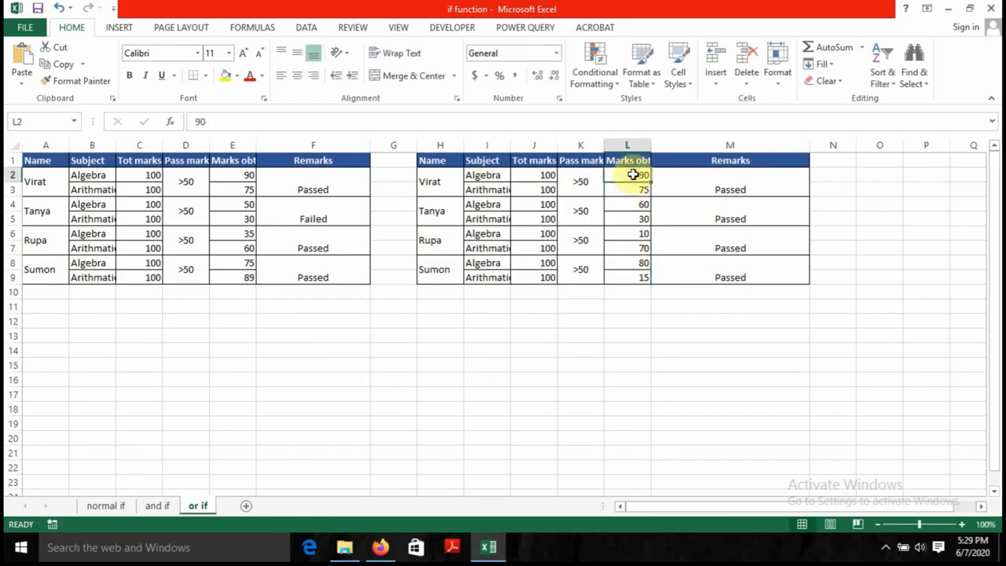
type("25")
key("Return")
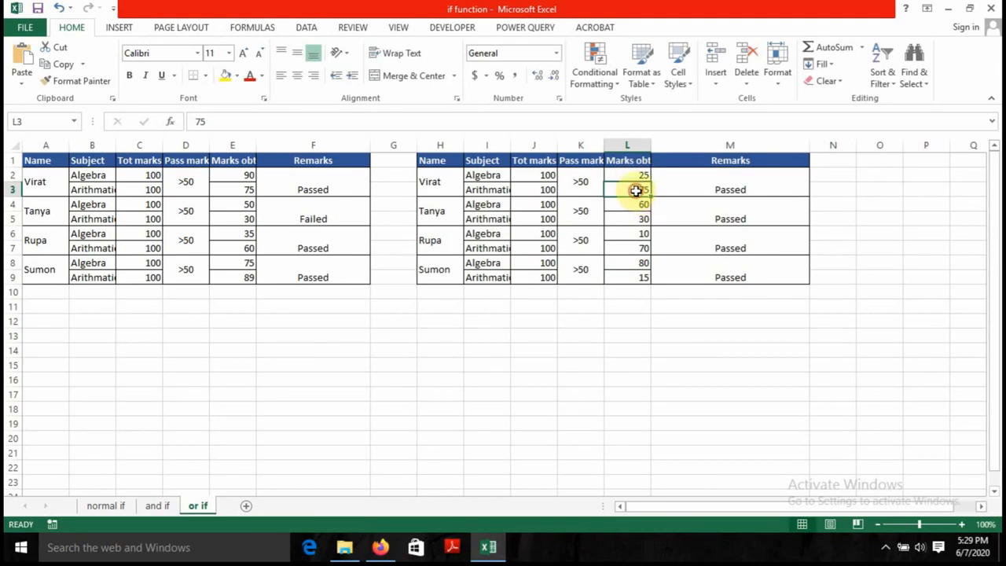
type("15")
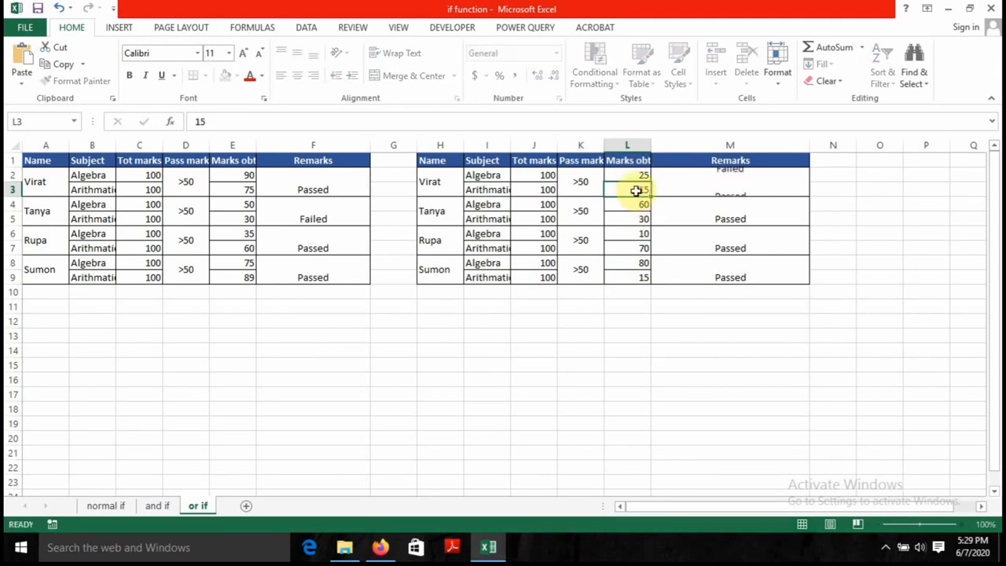
key("Return")
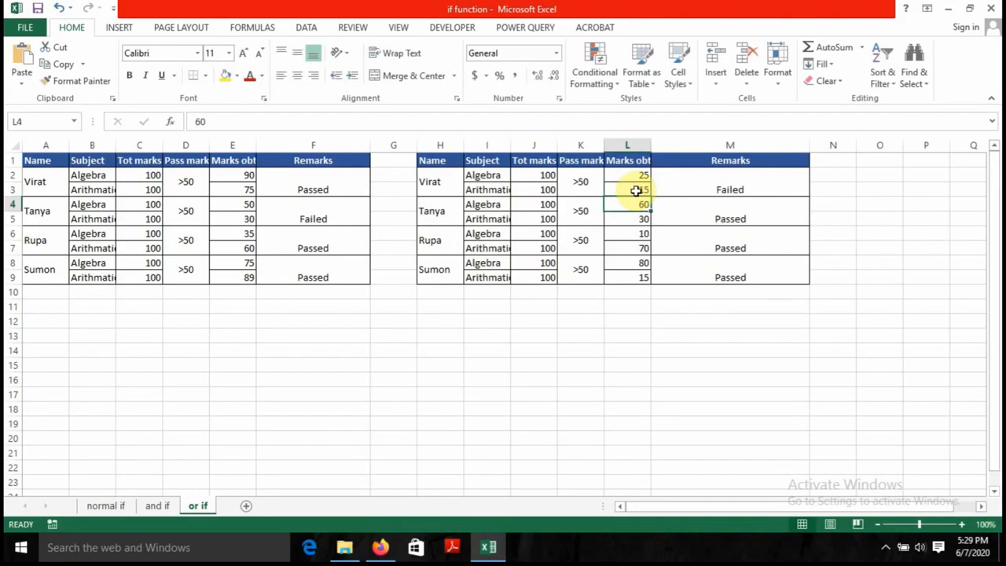
left_click(533, 336)
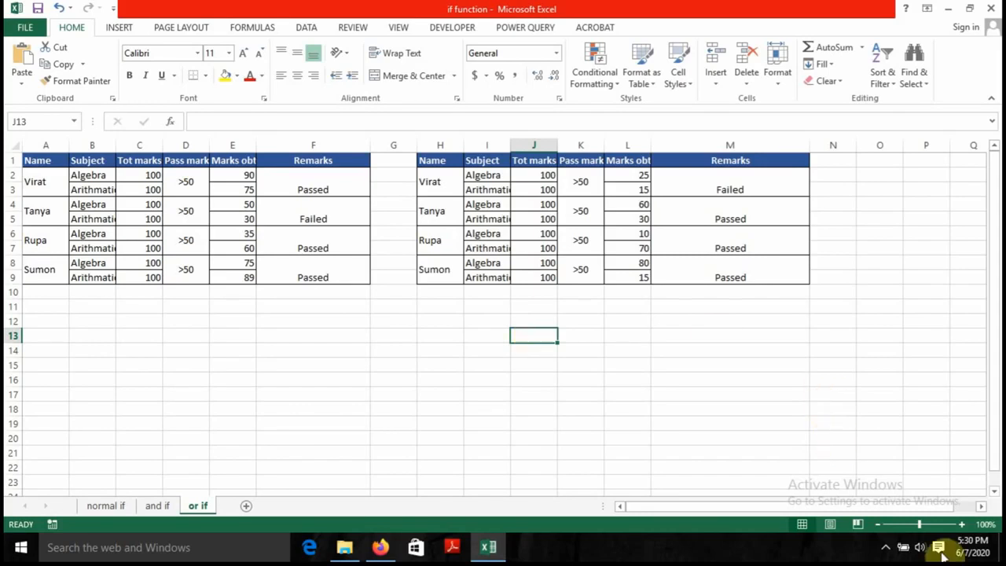
left_click(885, 548)
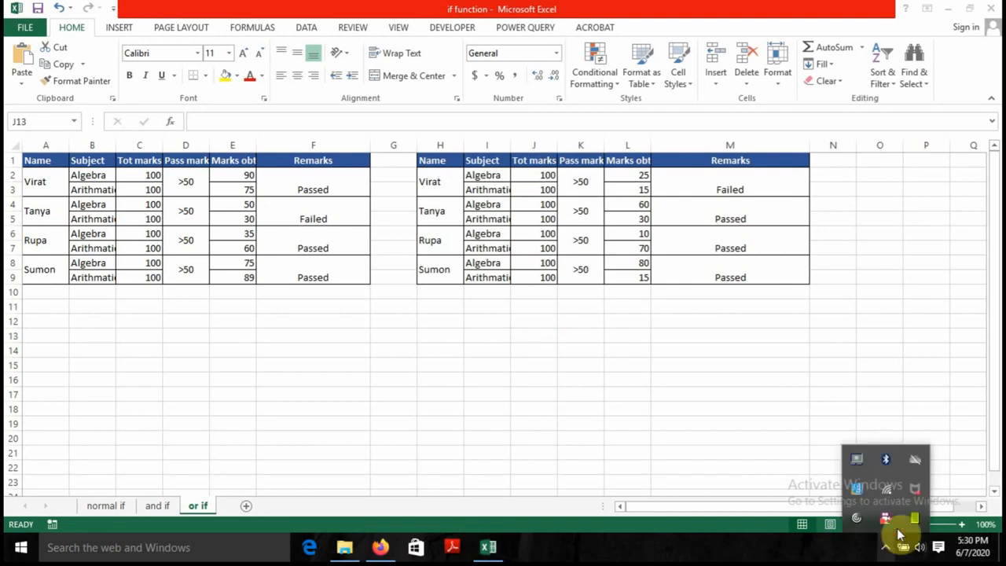